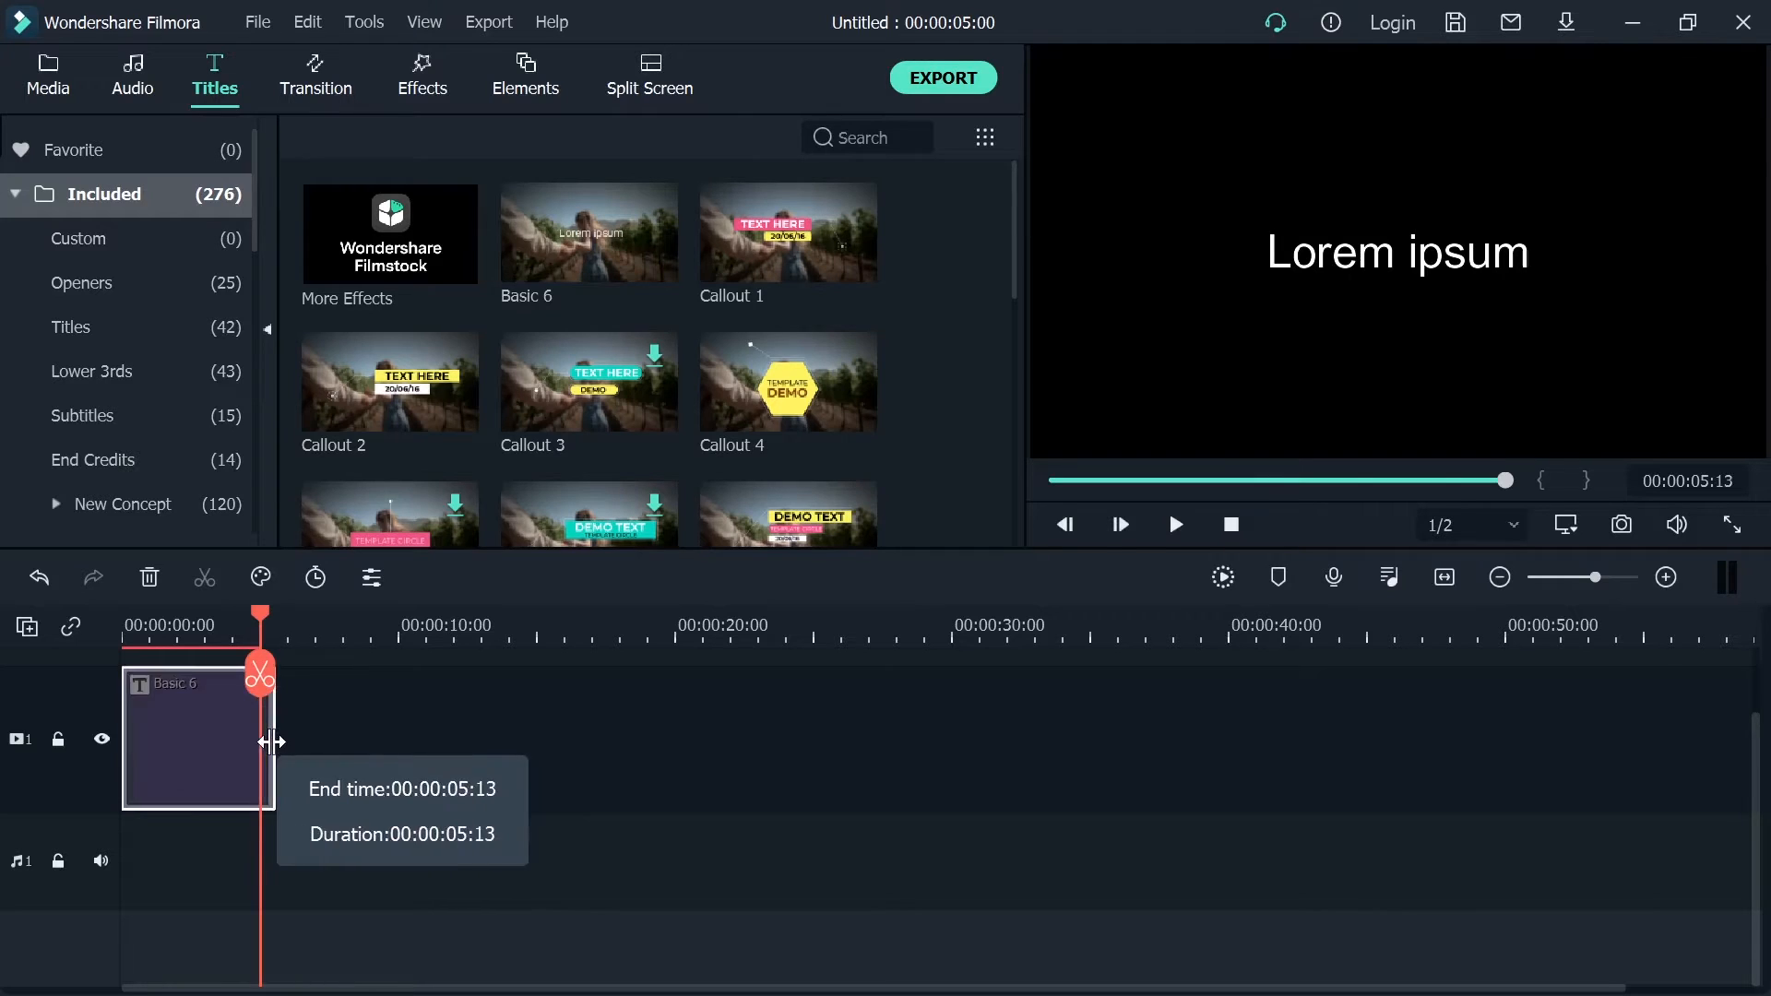
Open the Basic 6 title clip in Advanced Edit and delete its default Lorem ipsum text
scroll(546, 661, up, 3)
scroll(277, 675, up, 2)
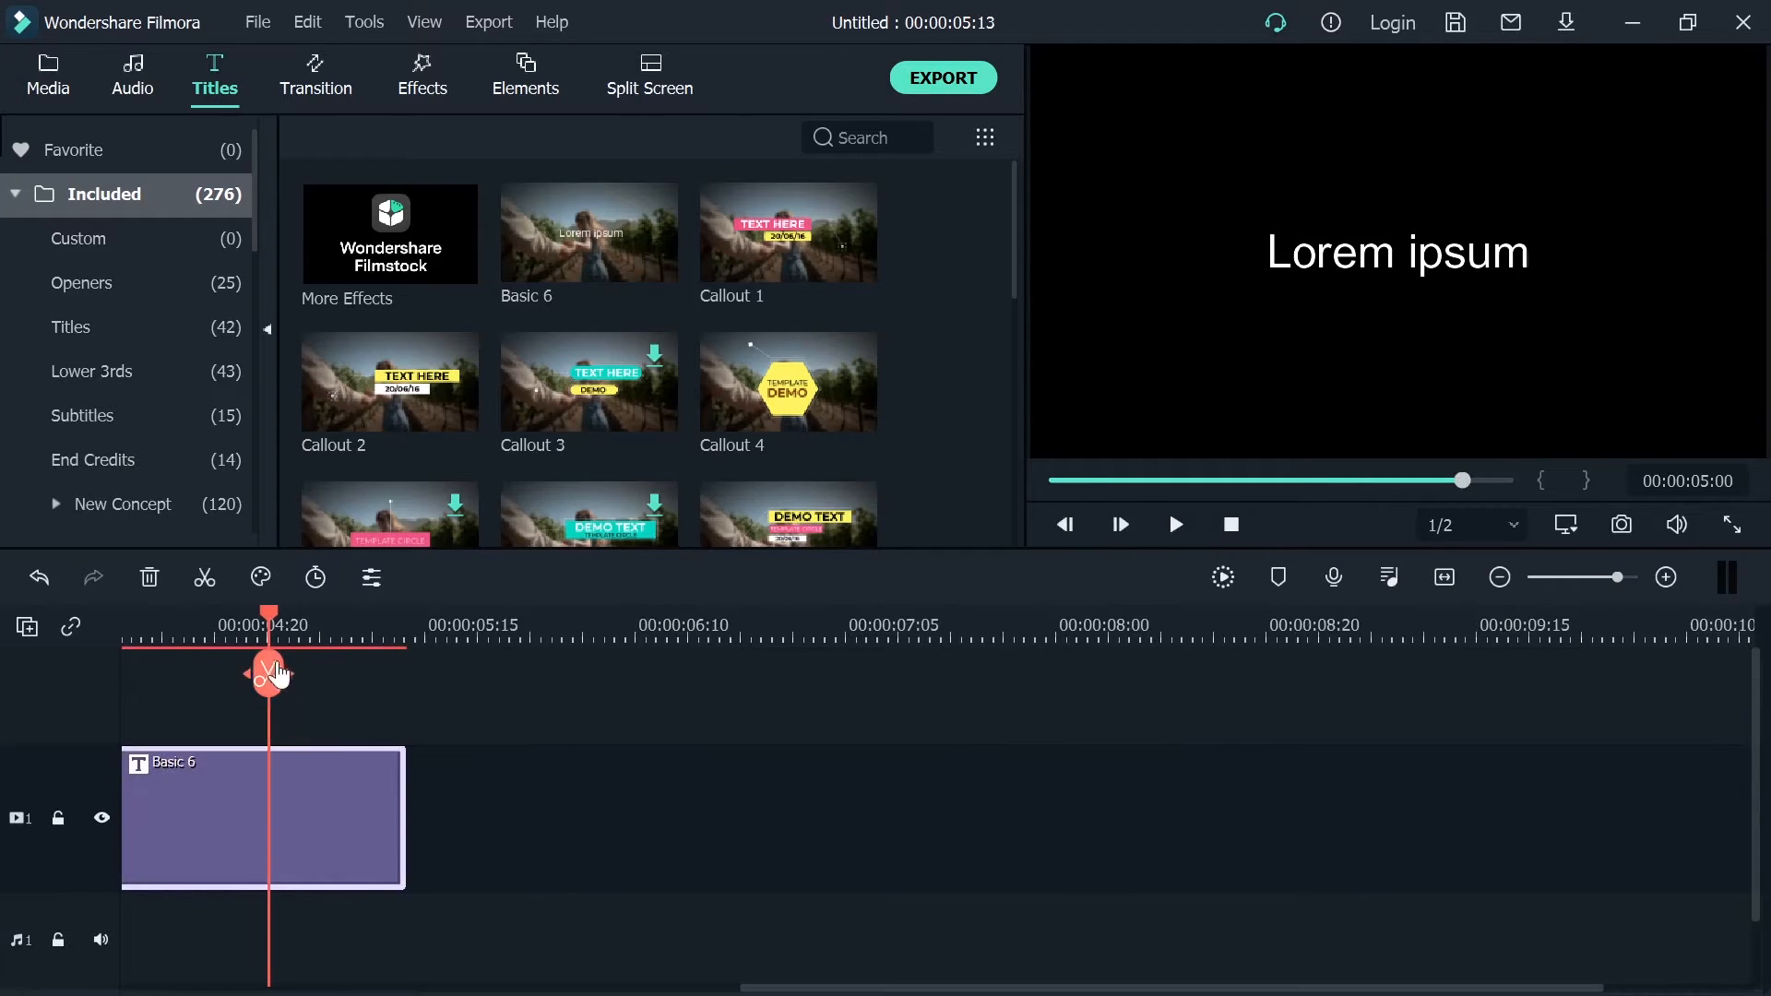
drag(272, 622, 134, 636)
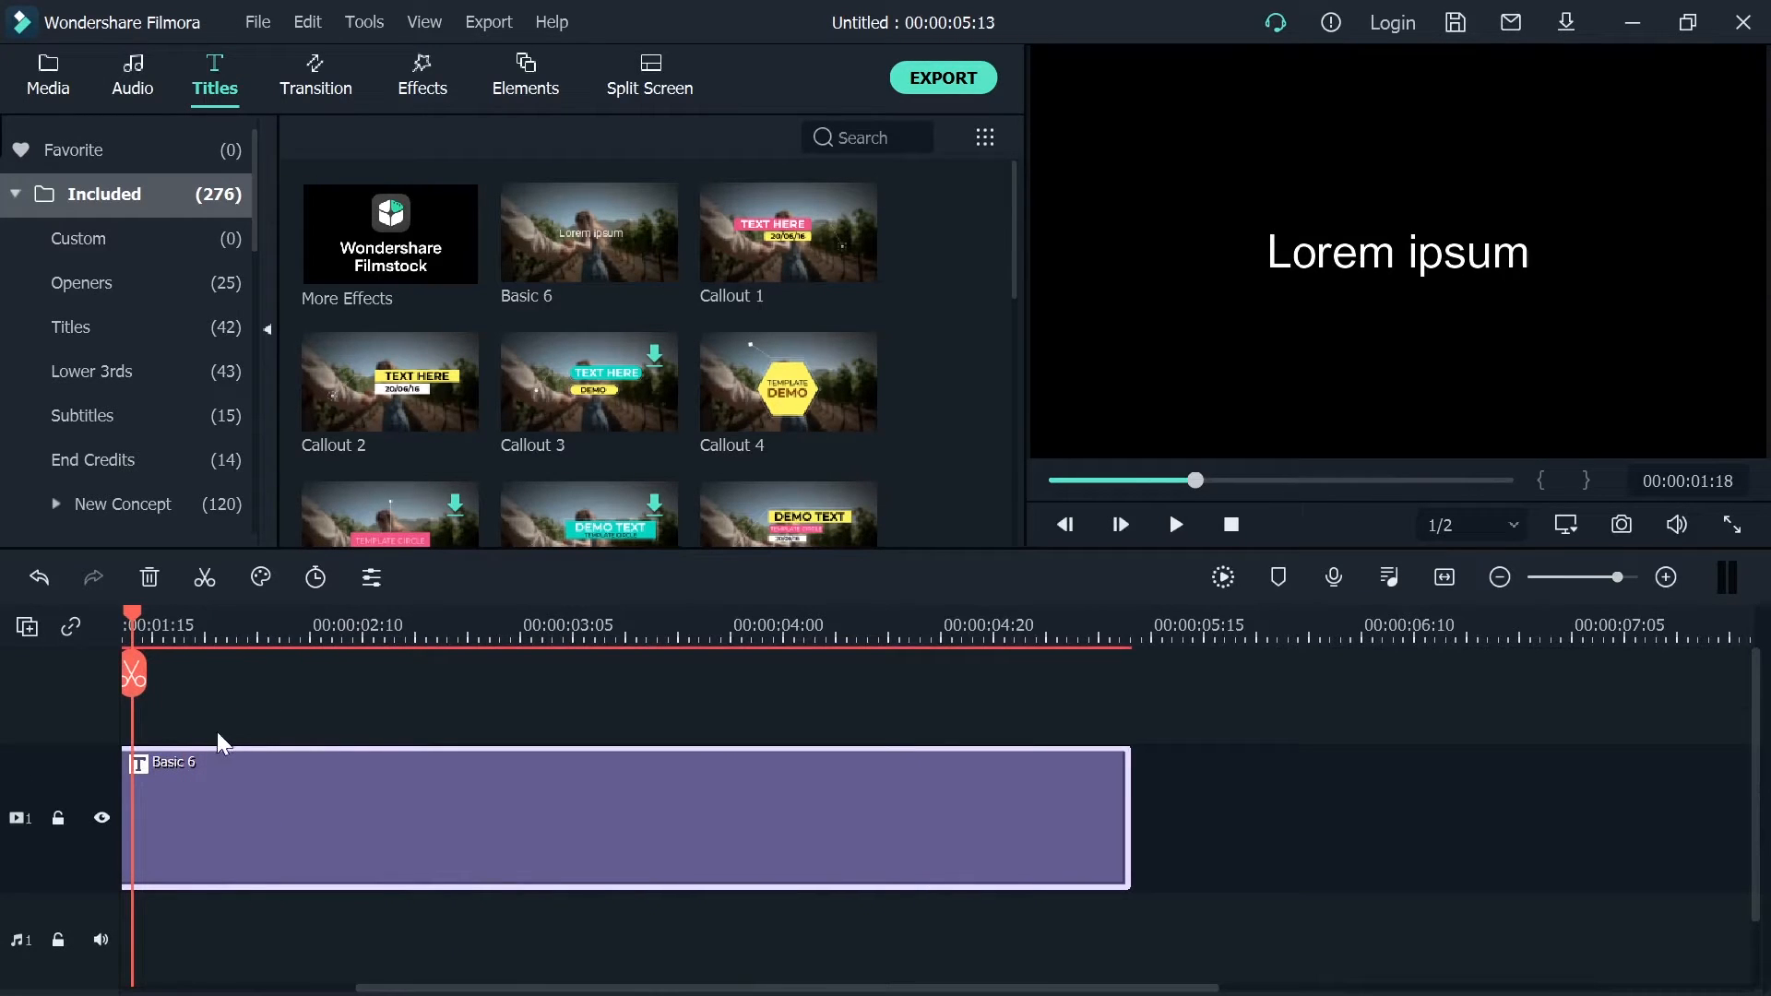
right_click(312, 817)
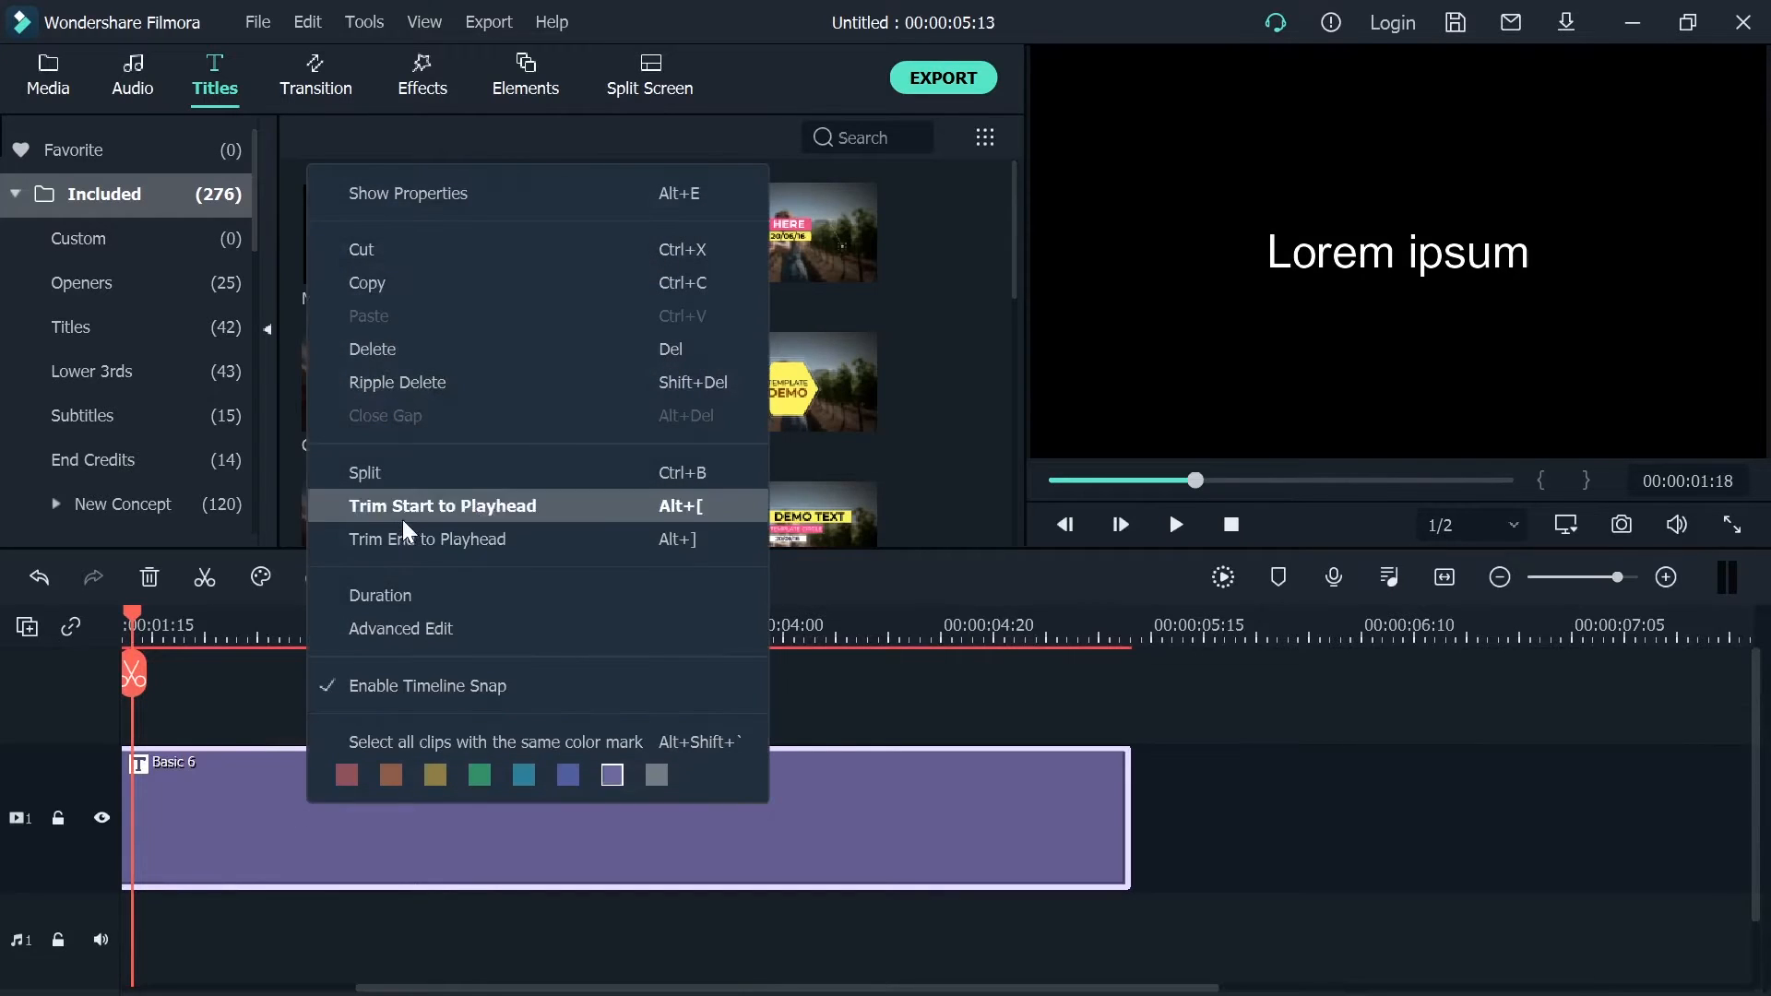
click(439, 628)
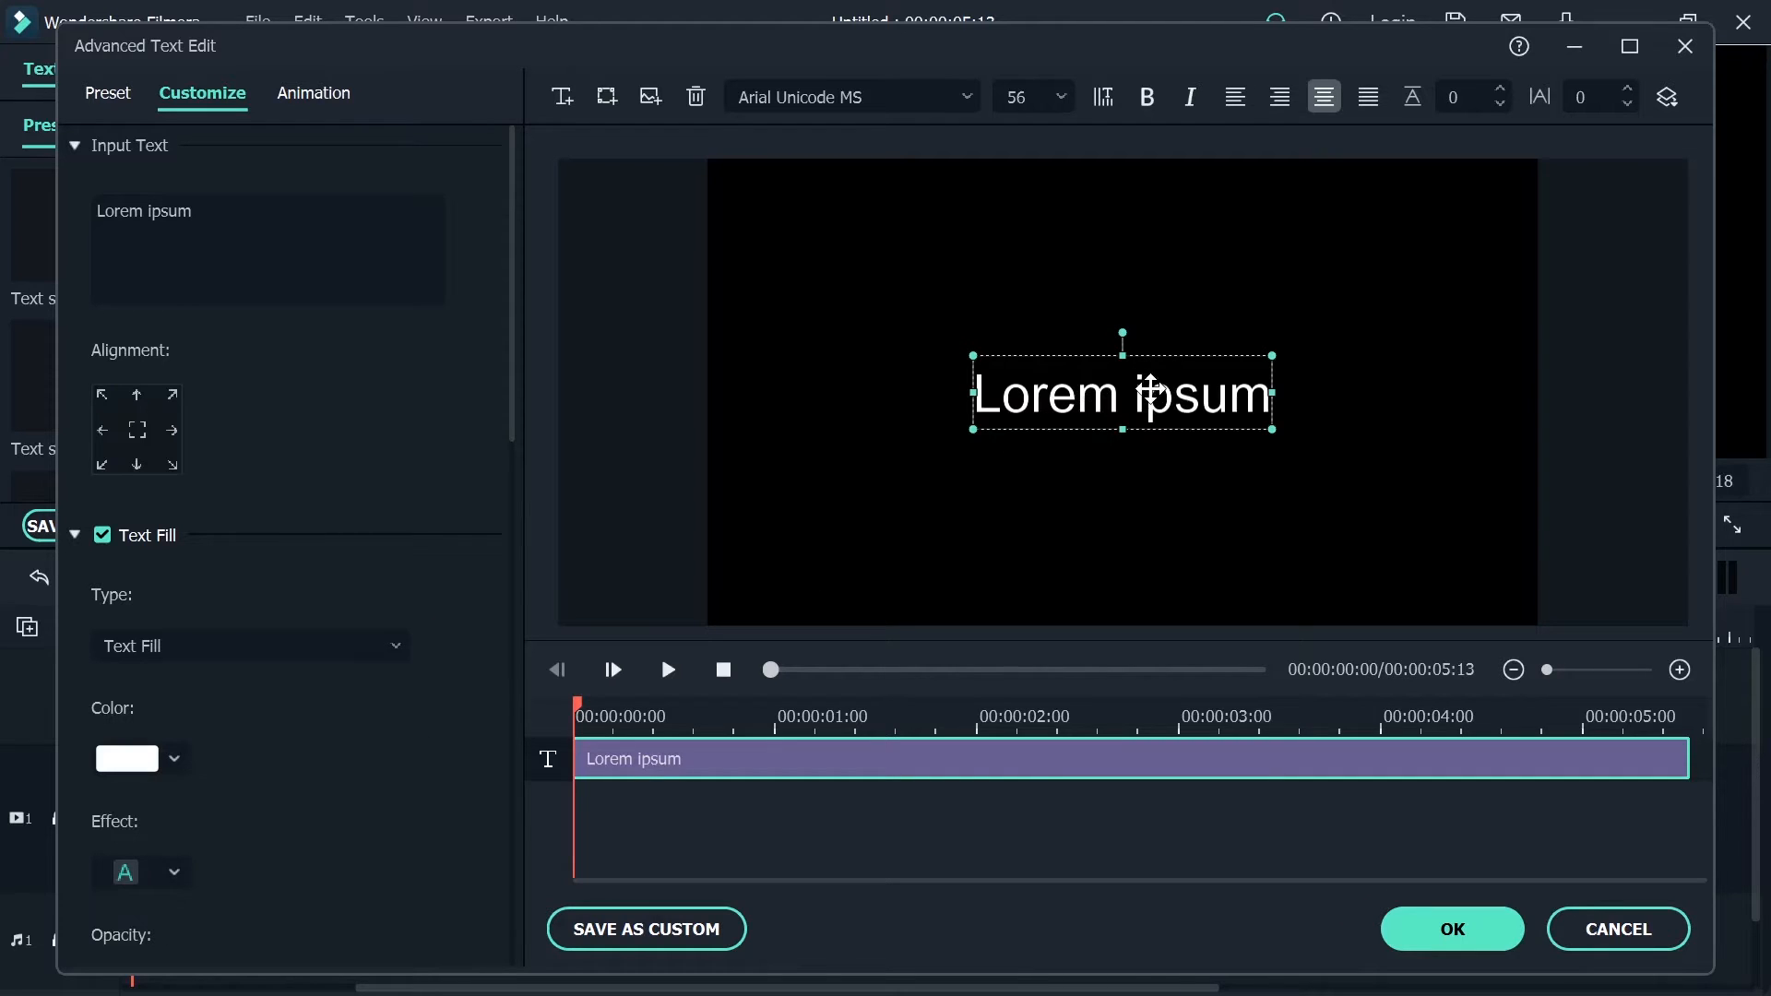
key(Delete)
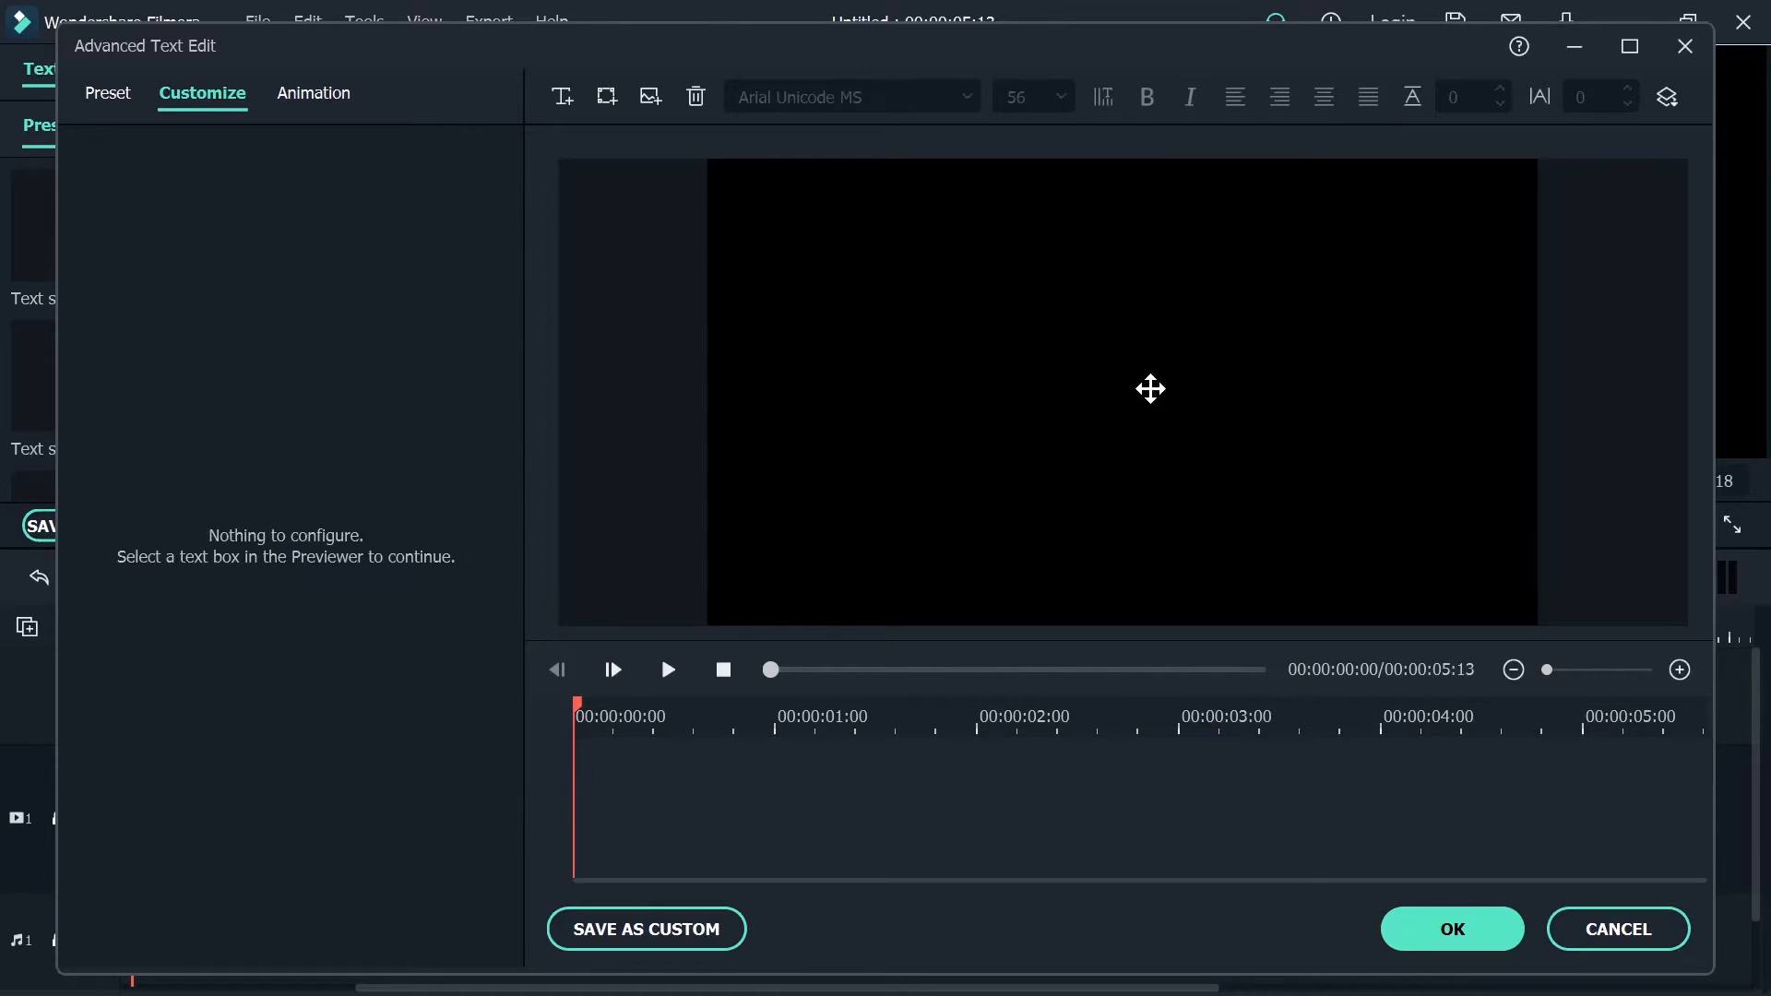
Insert the image Rec.png from the Icon folder of Socail Media LT on the Showcase (E:) drive
click(658, 100)
scroll(190, 305, down, 2)
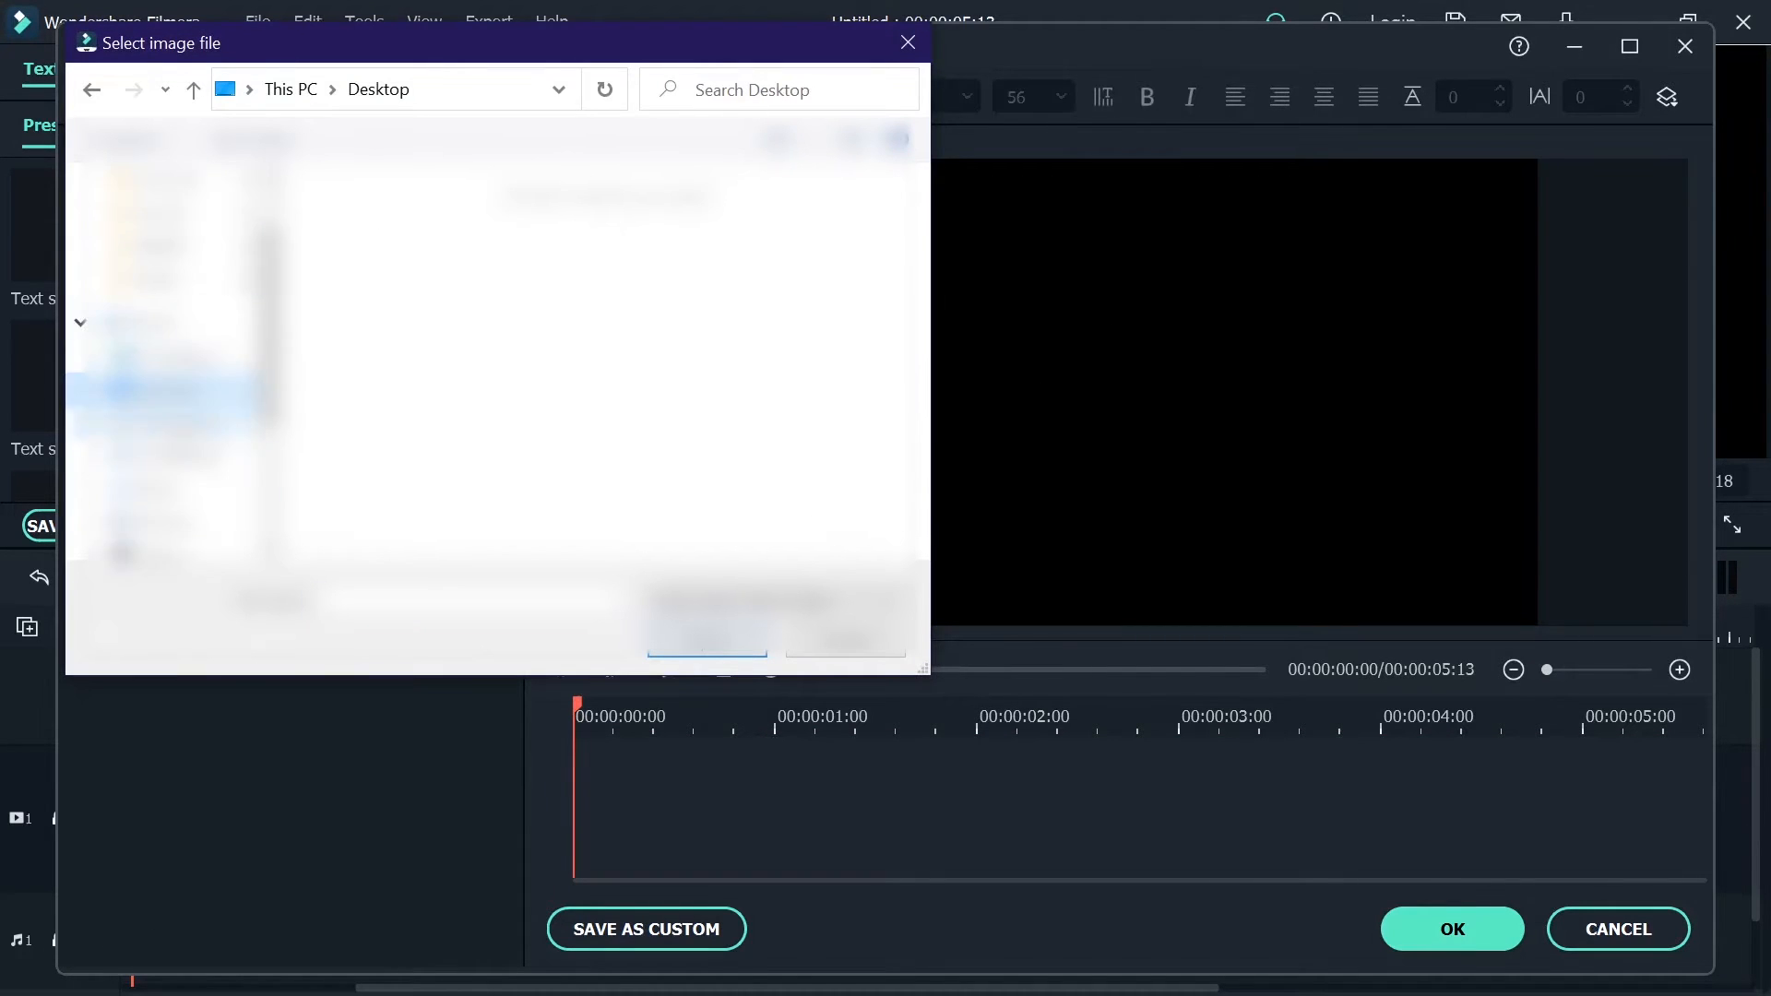
click(192, 535)
scroll(546, 313, down, 3)
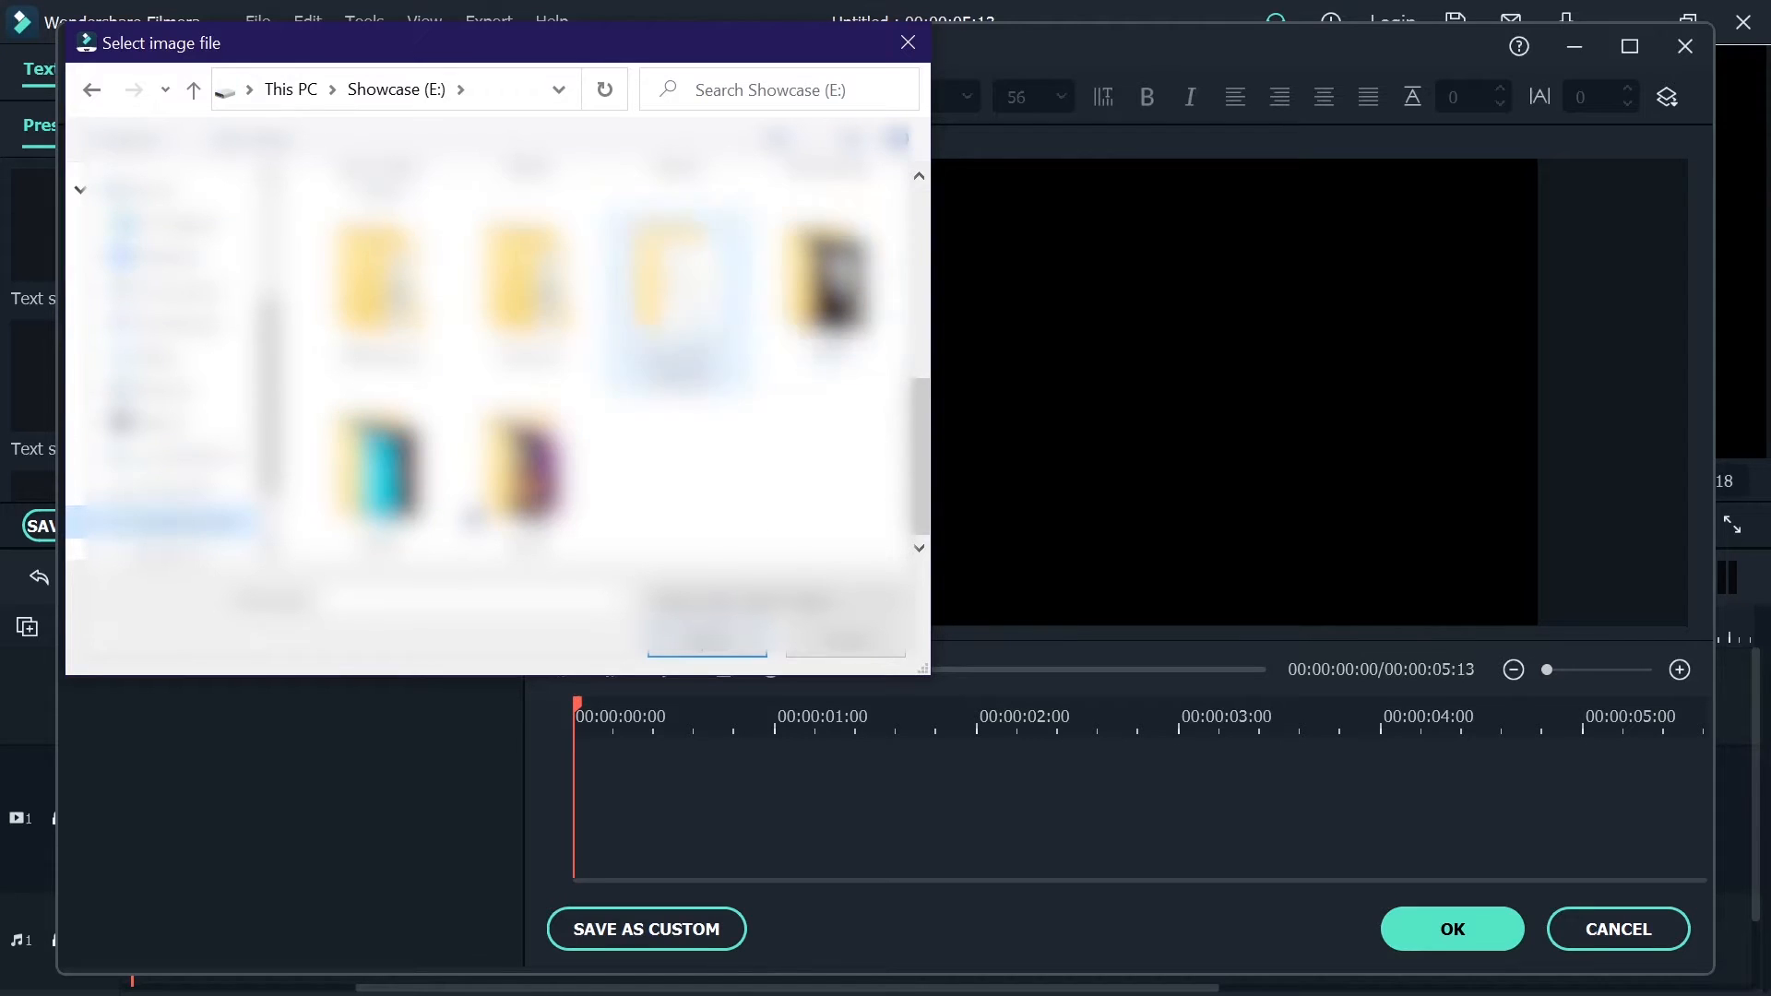
scroll(669, 314, up, 3)
scroll(669, 319, down, 3)
double_click(525, 479)
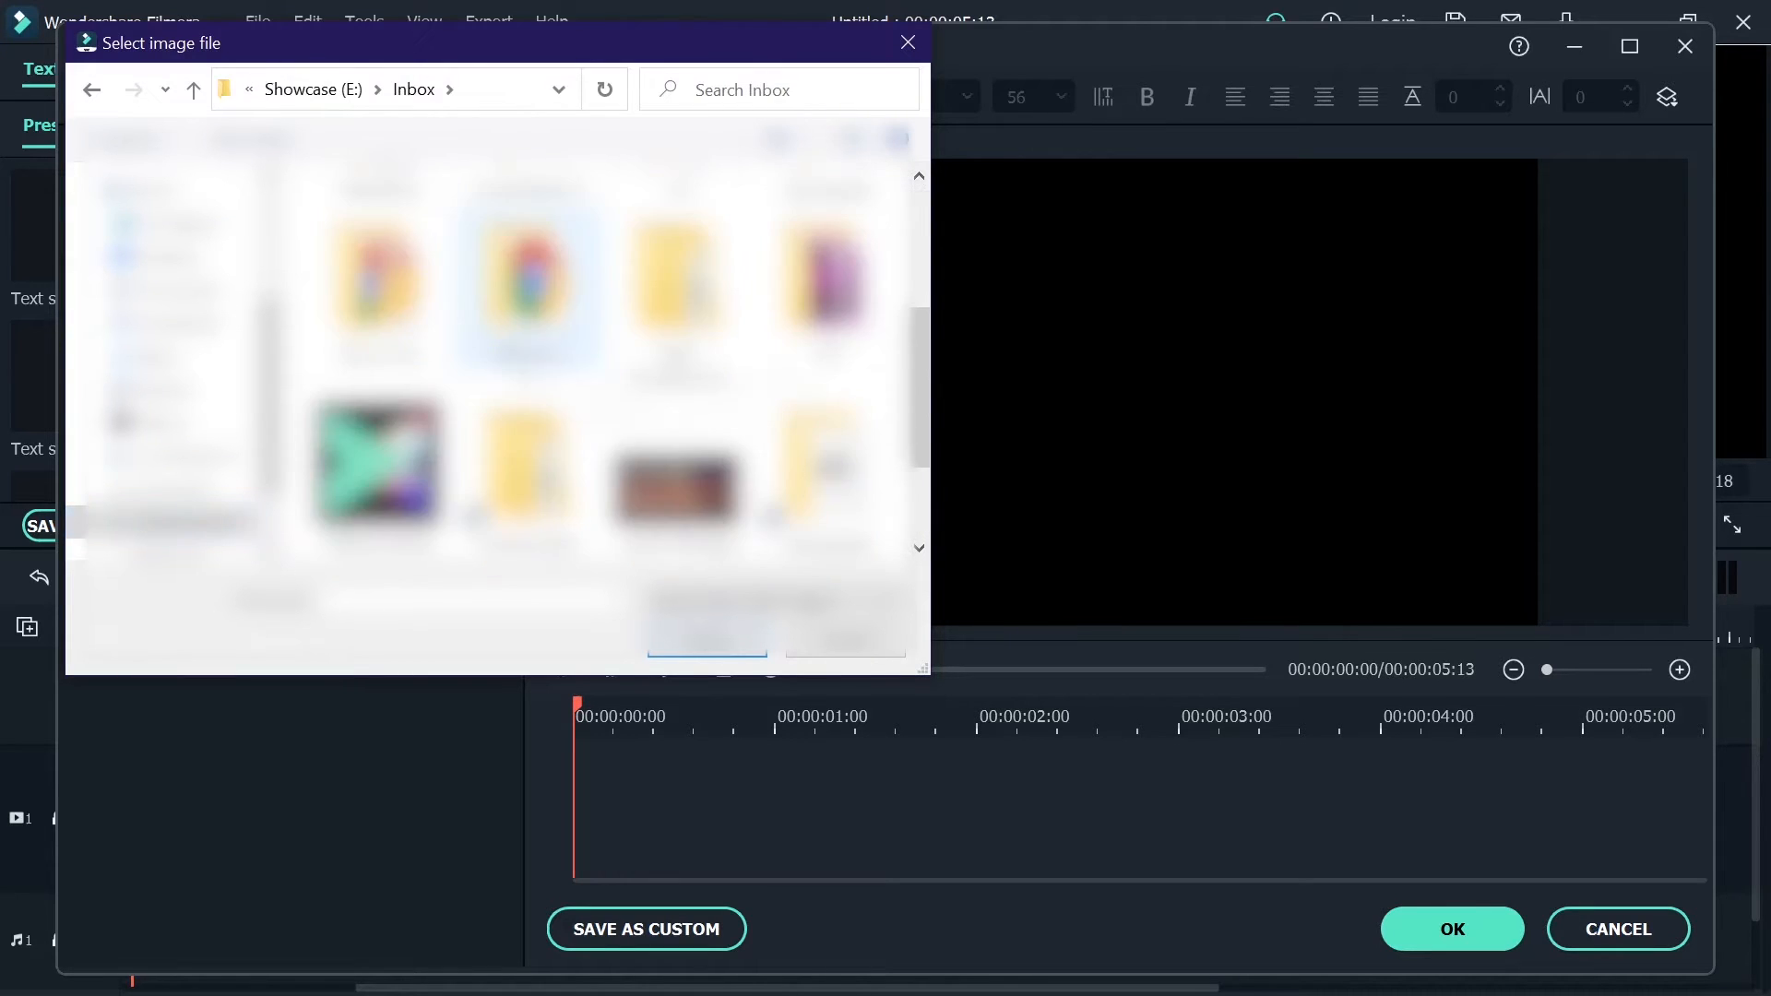
double_click(526, 394)
double_click(424, 290)
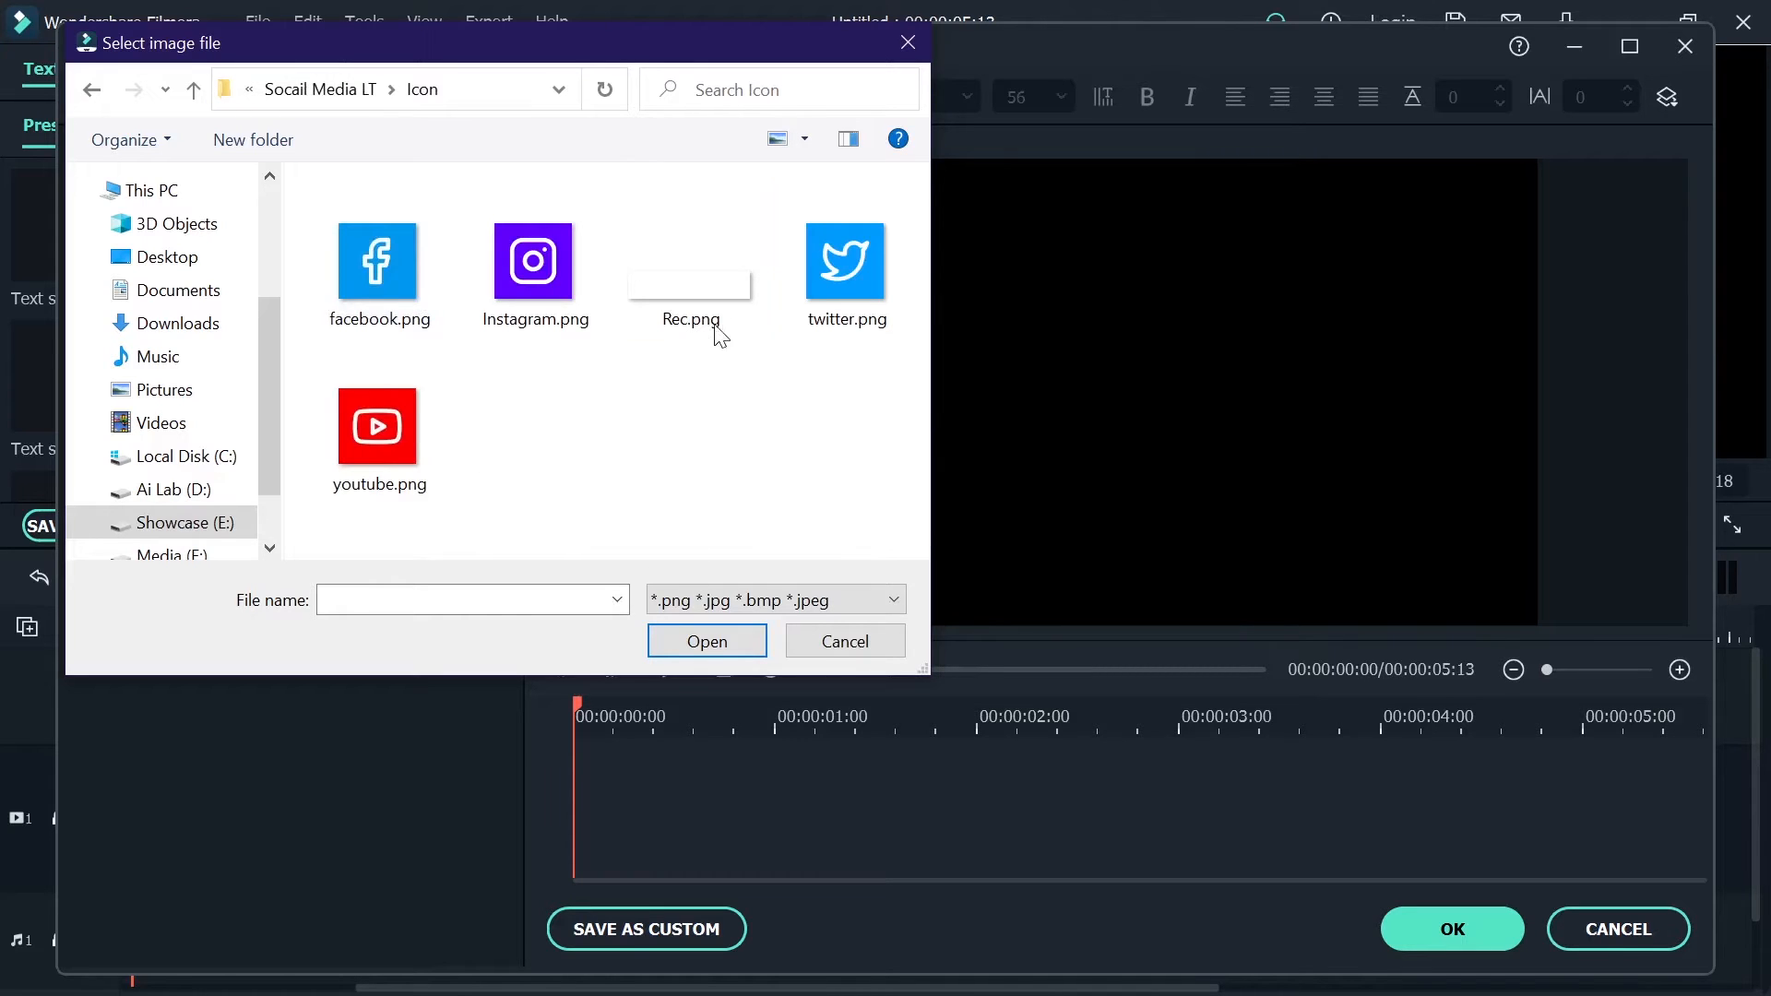
click(679, 297)
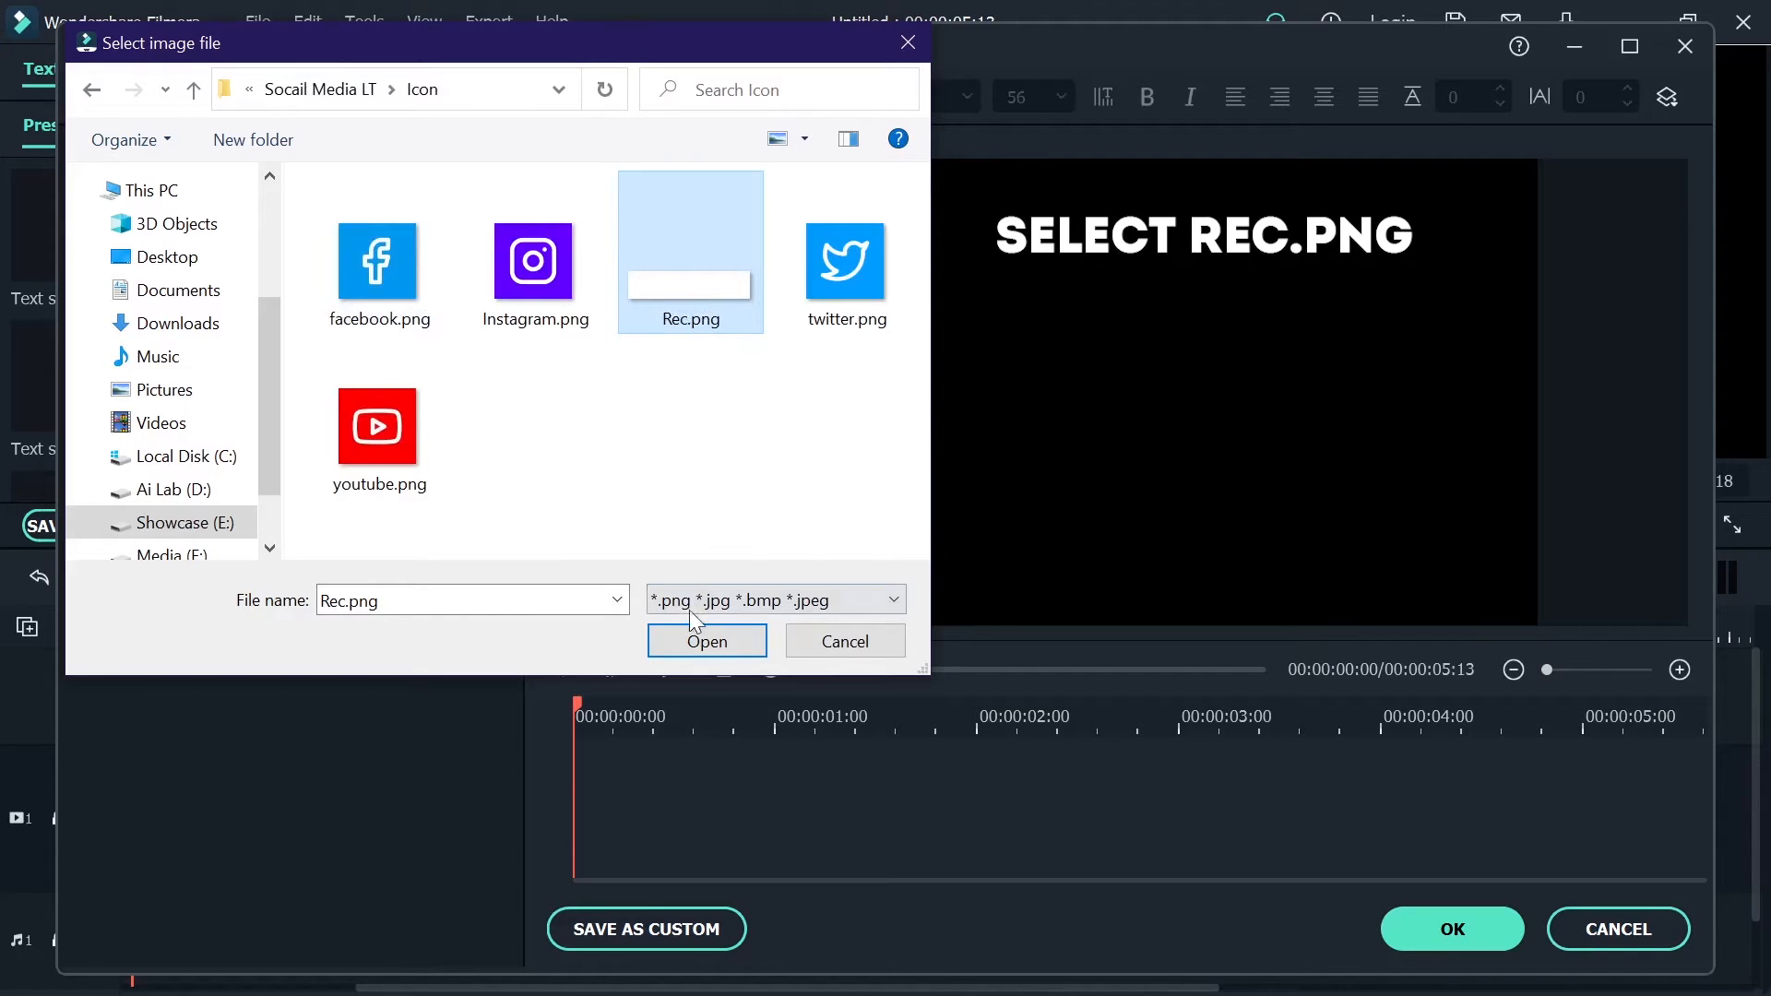
click(714, 635)
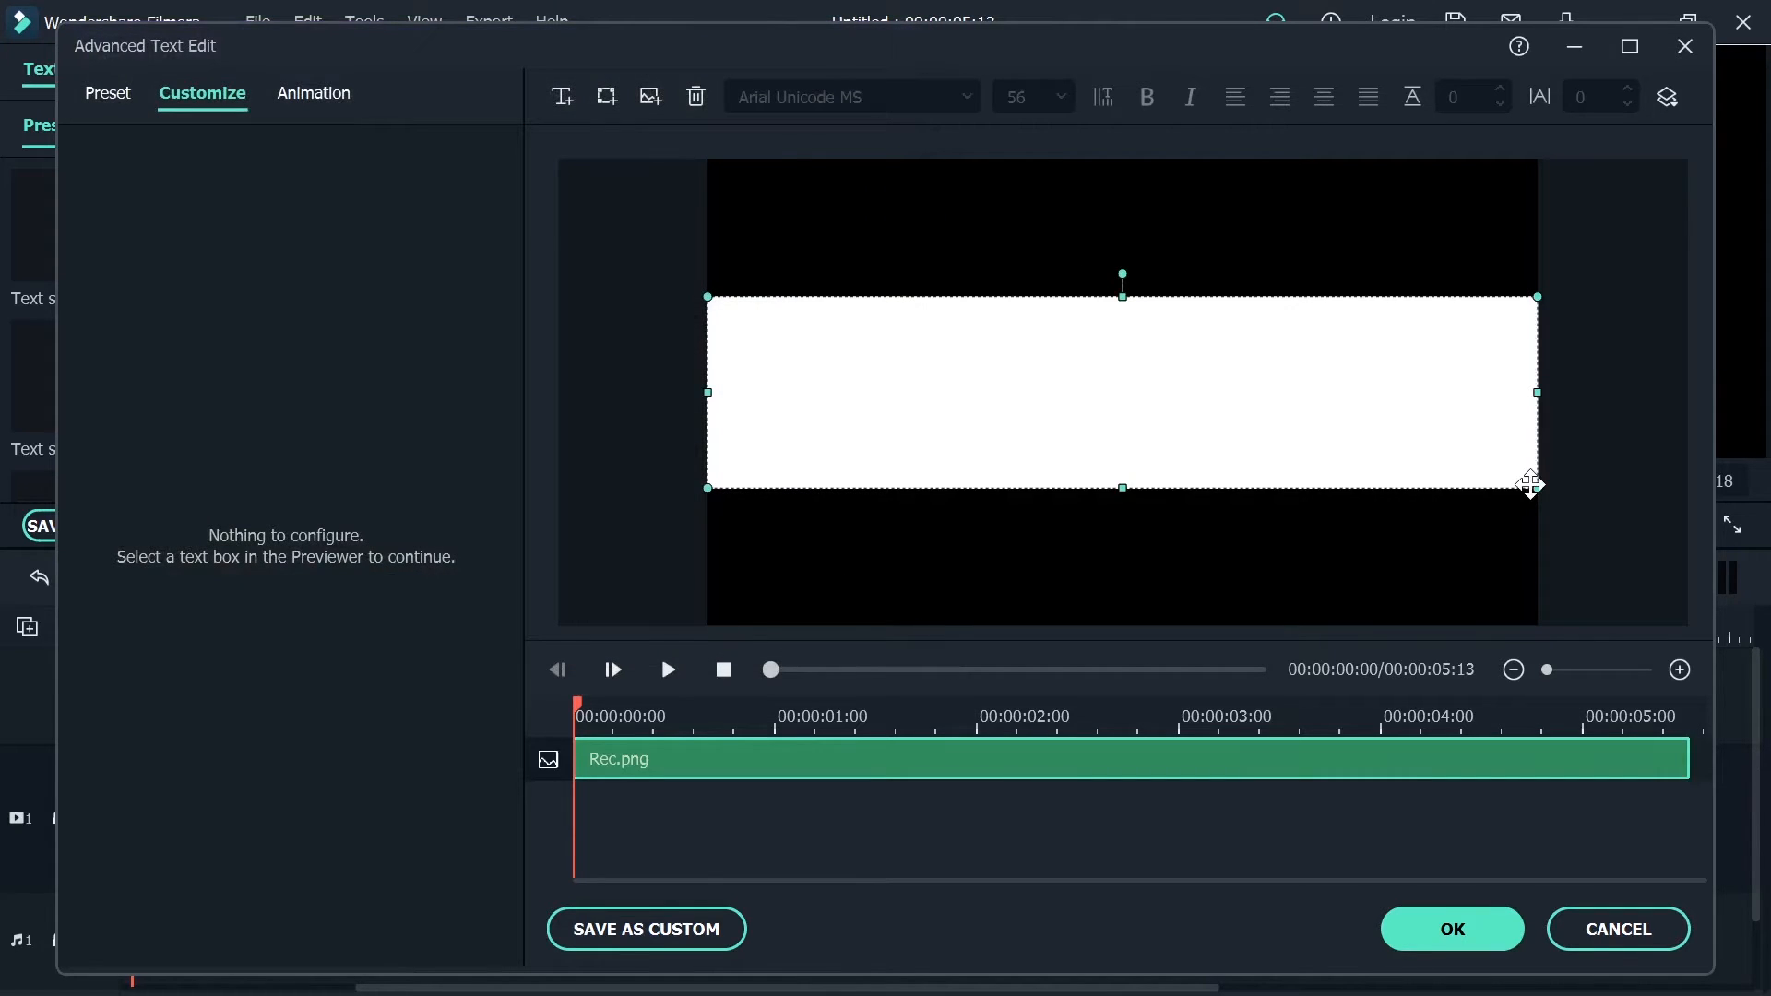
Shrink the white rectangle to about one-seventh of the frame's width and place it in the lower-left area of the frame
drag(1534, 481, 956, 567)
click(931, 304)
click(1041, 507)
click(1006, 533)
click(919, 542)
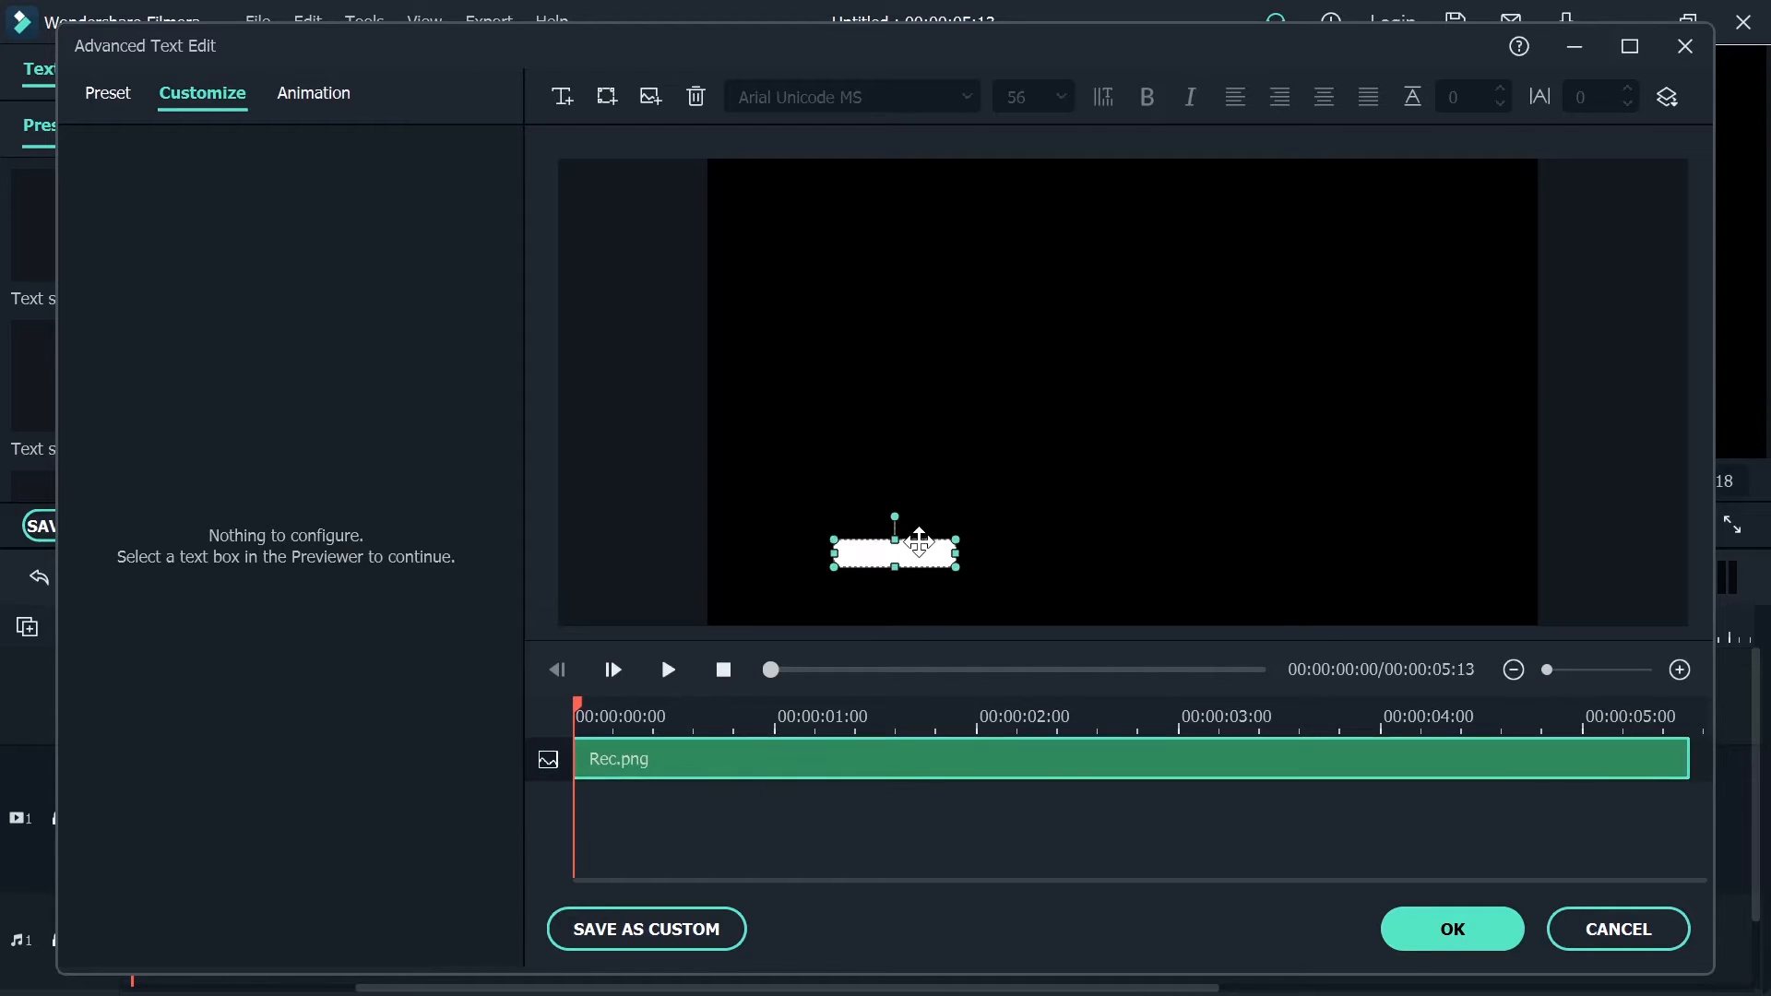
click(1040, 534)
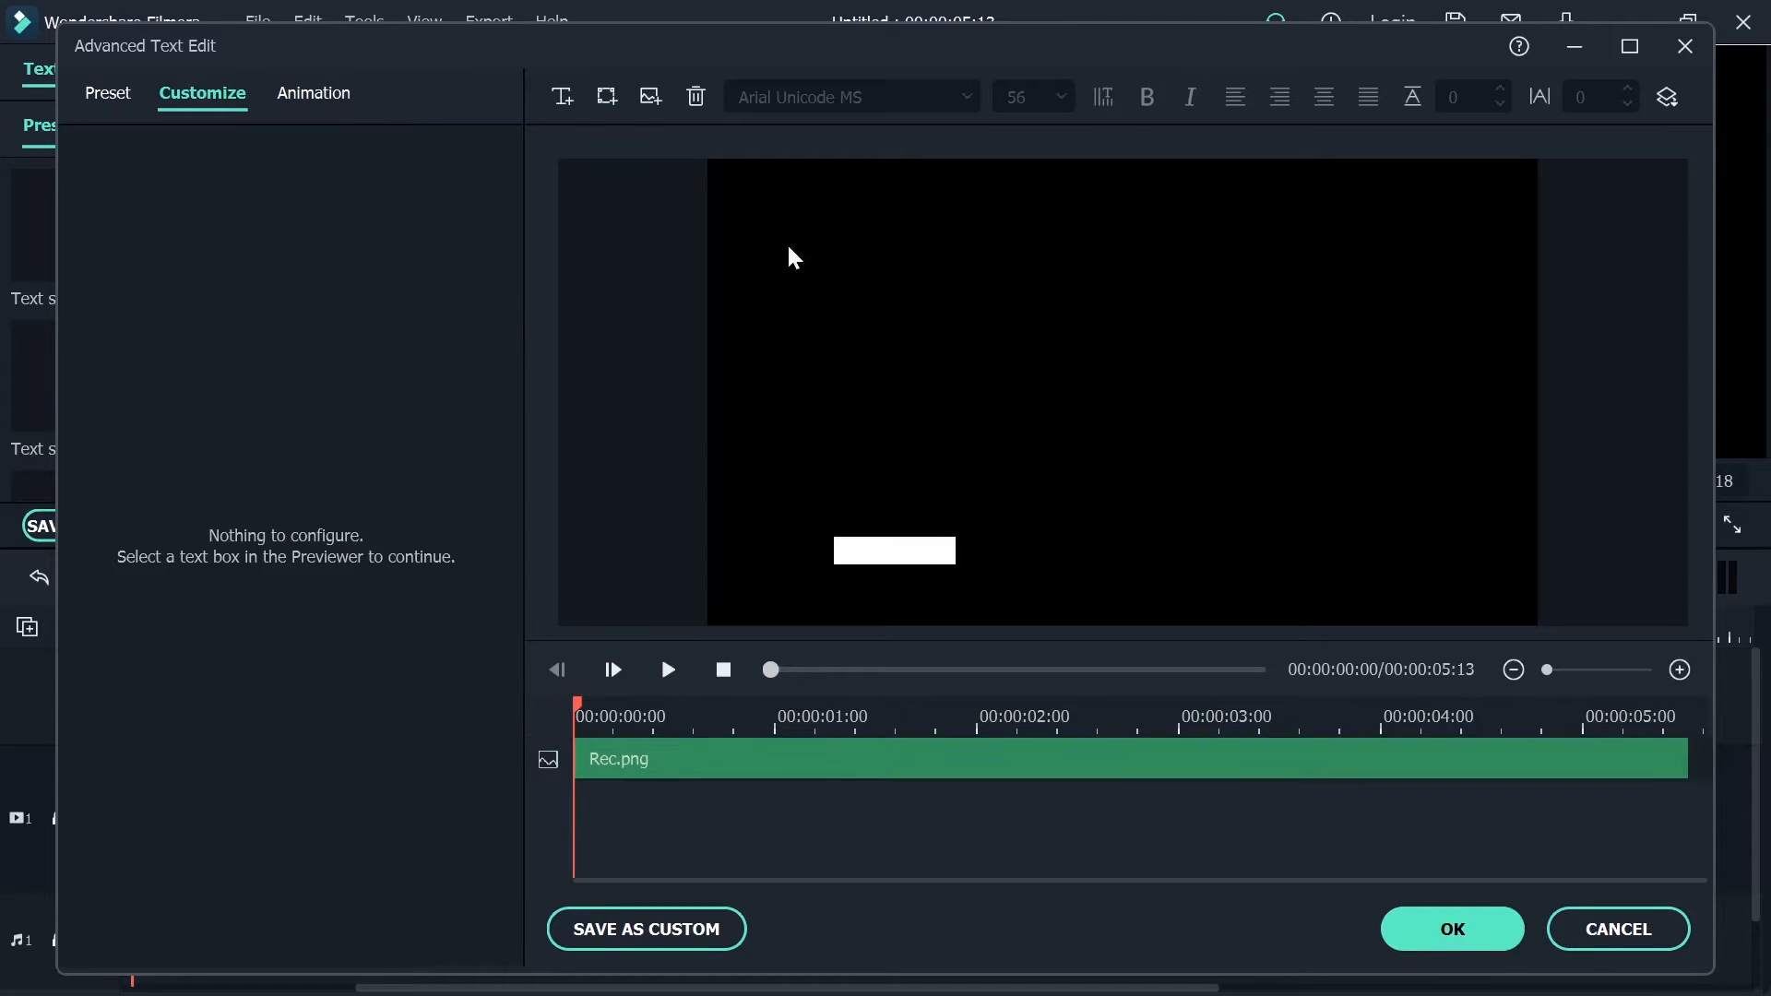
Add a text box and replace its placeholder text with the social media handle in capitals, starting with @
click(562, 98)
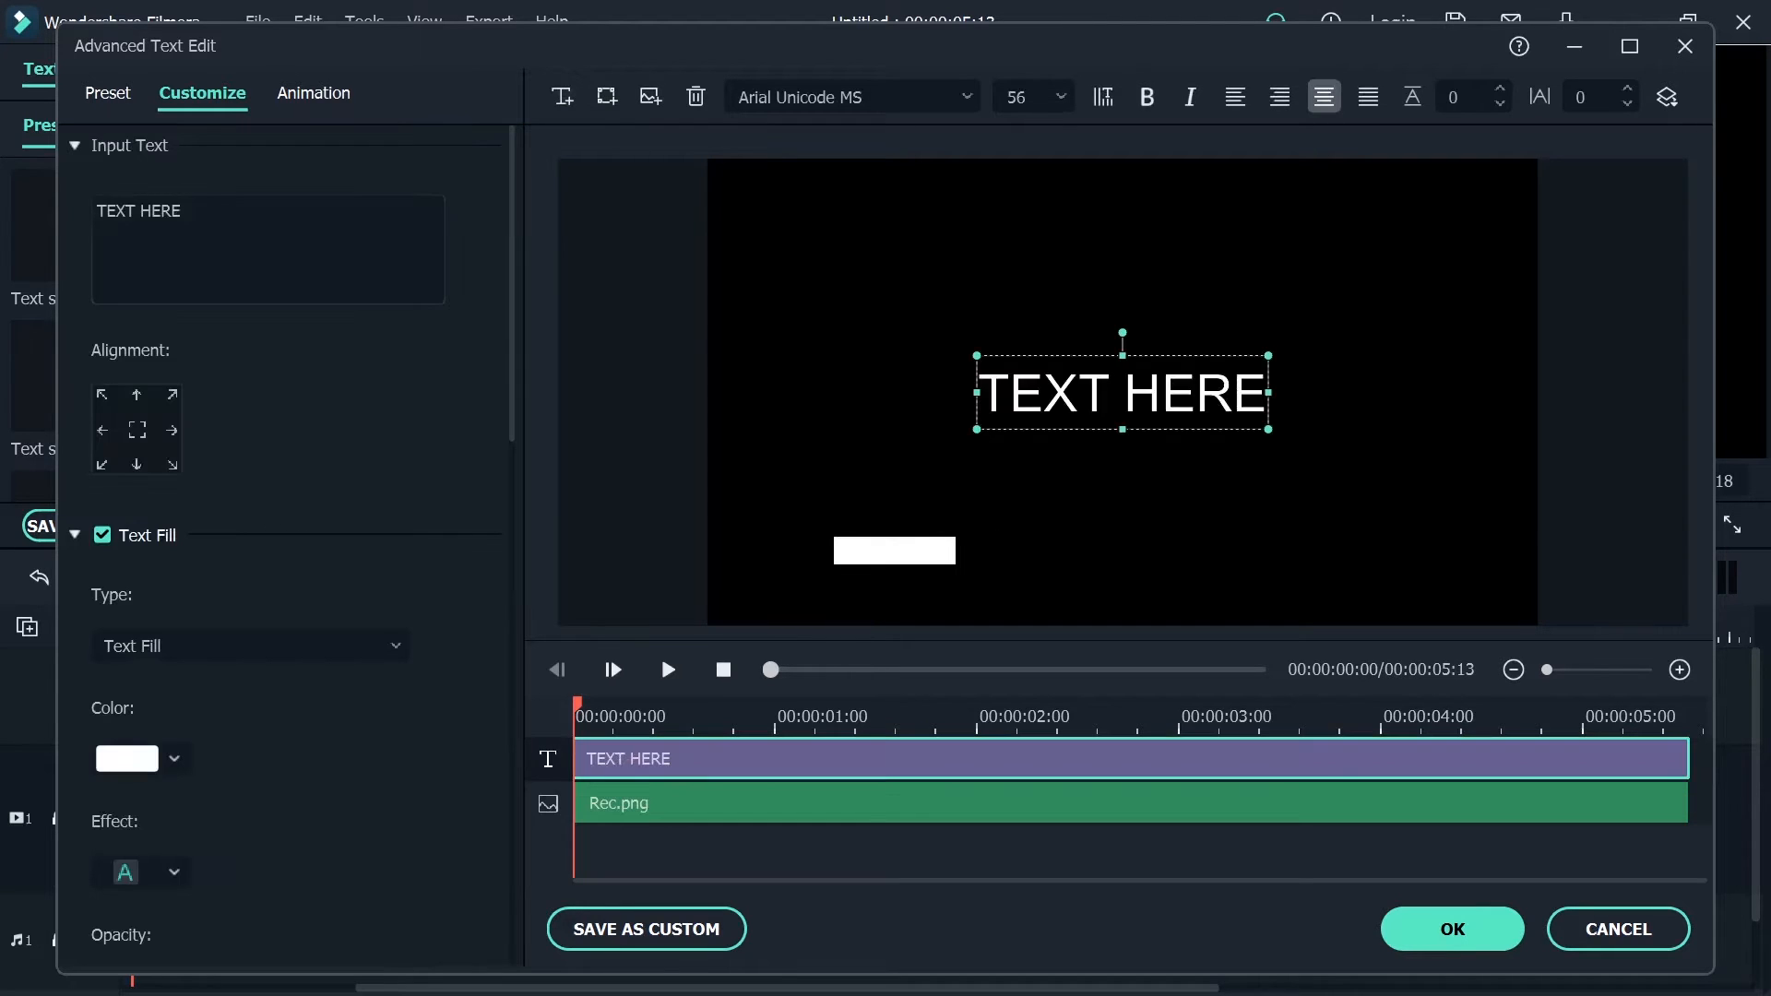
key(ctrl+a)
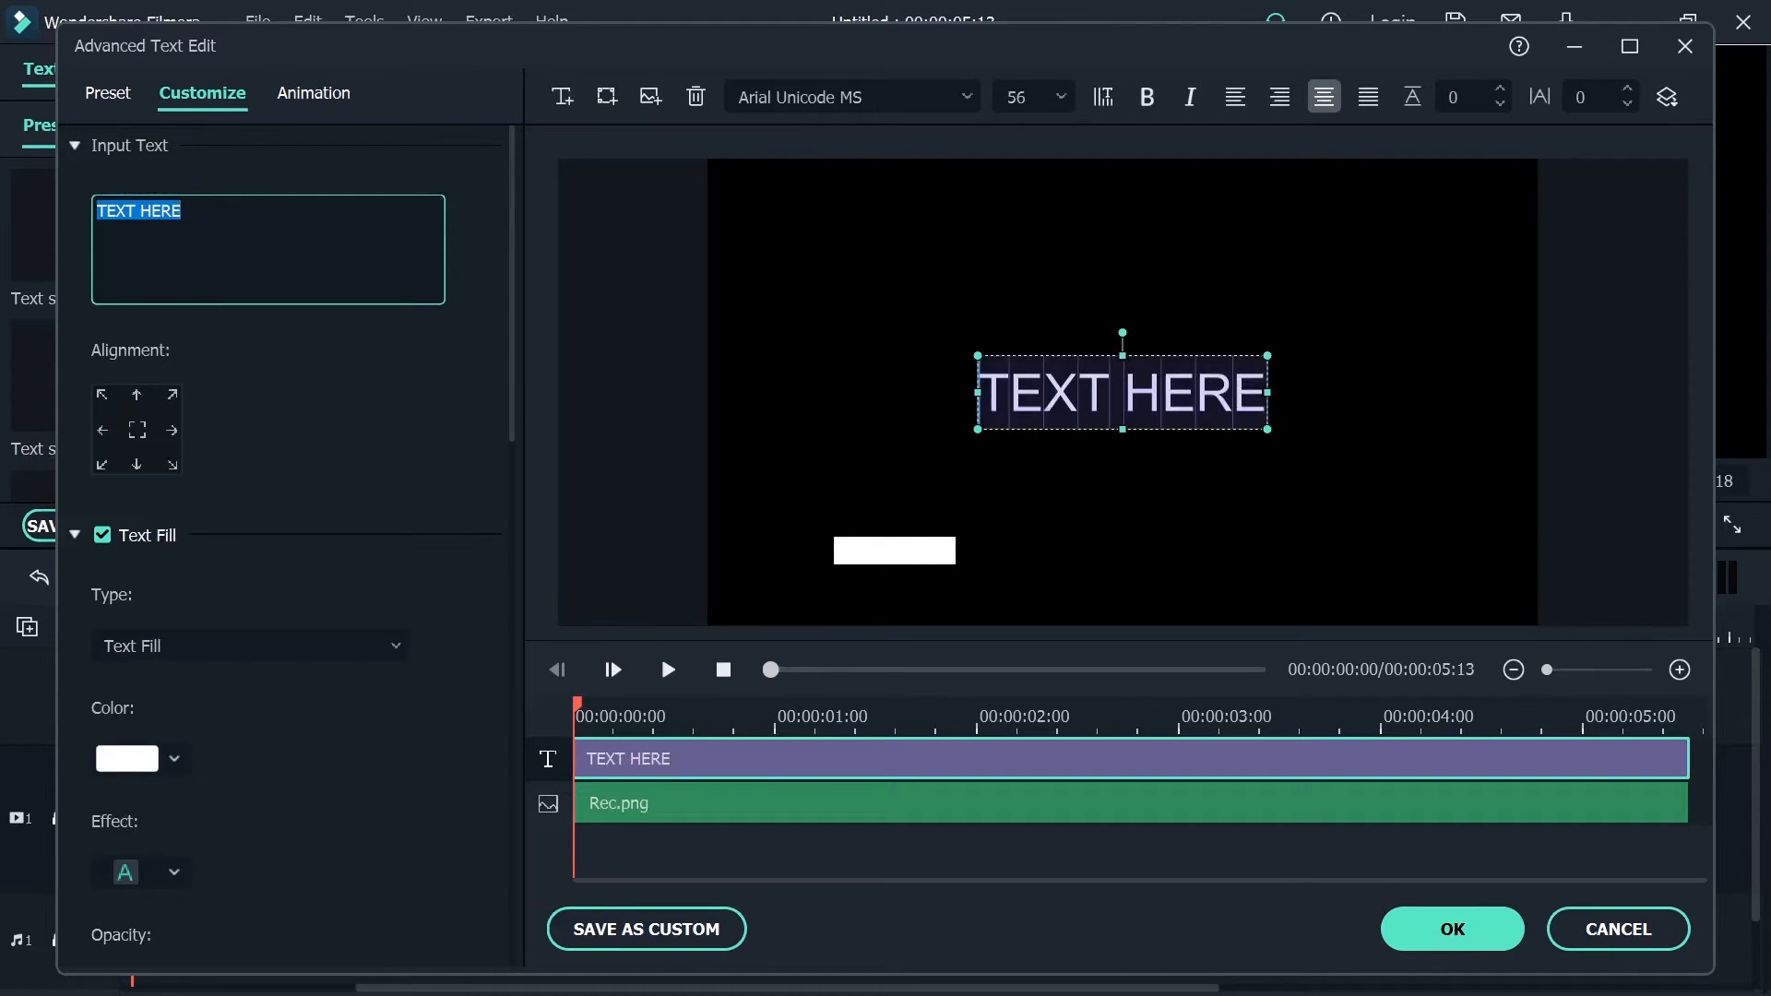
text(@)
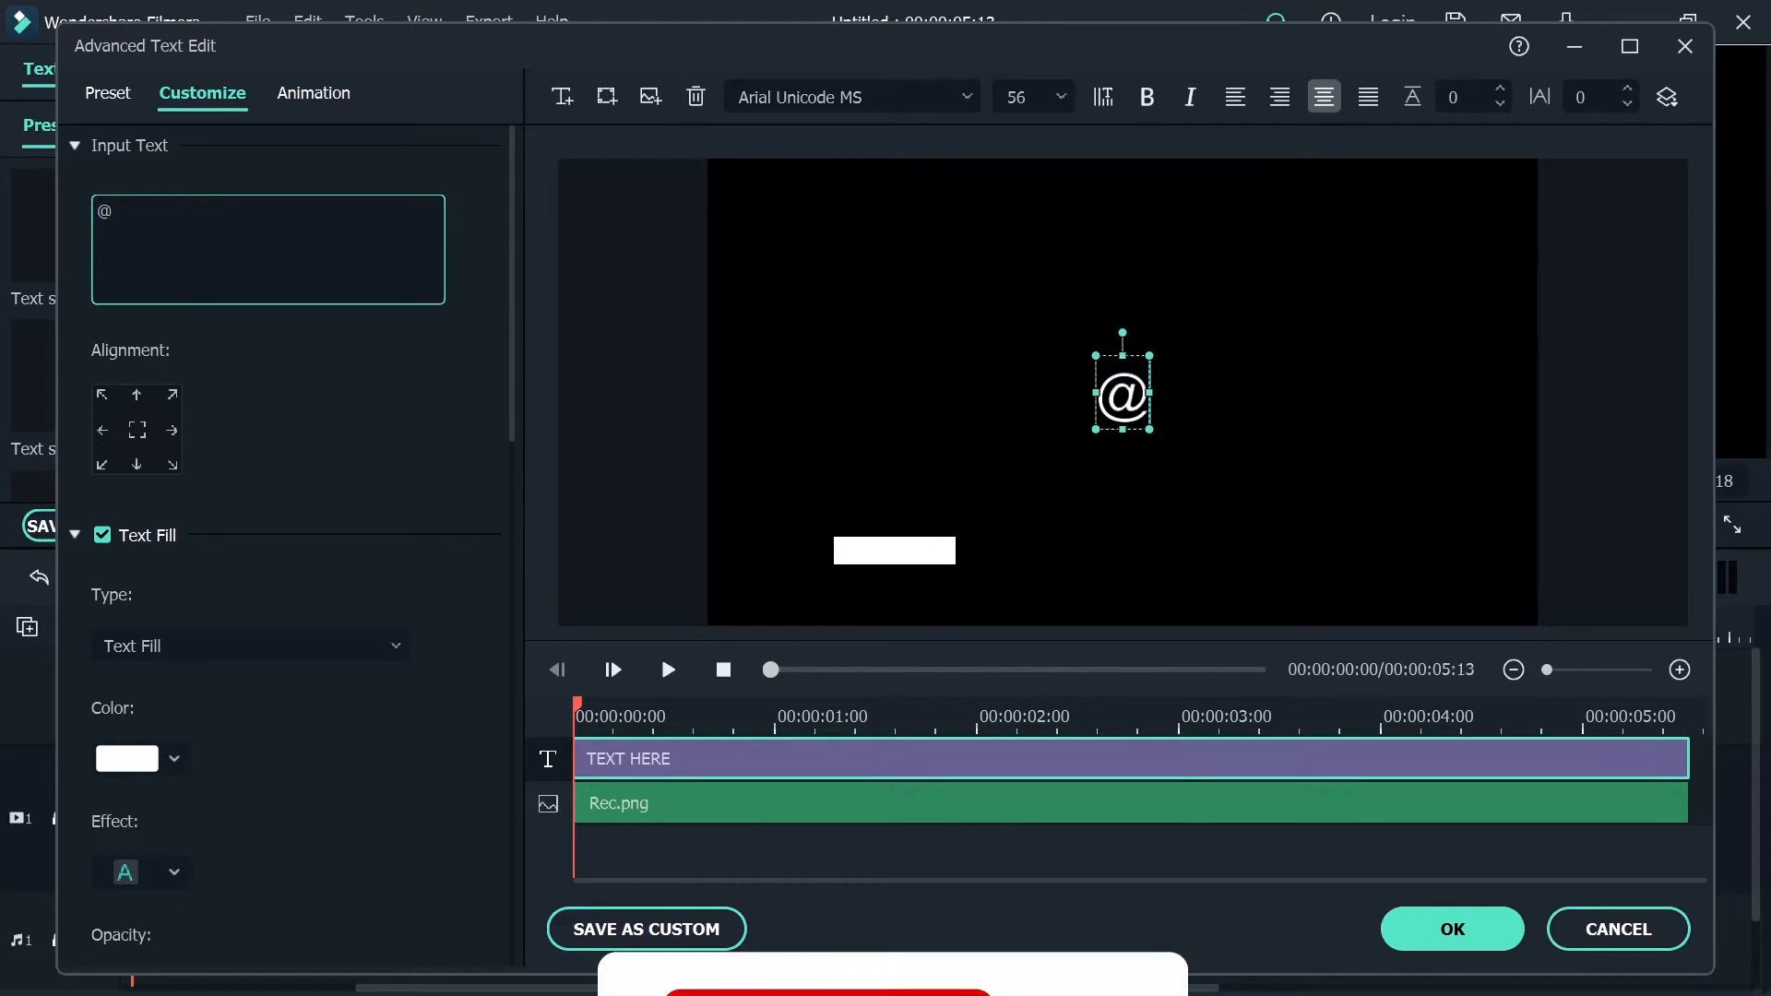
text(MAX BORN)
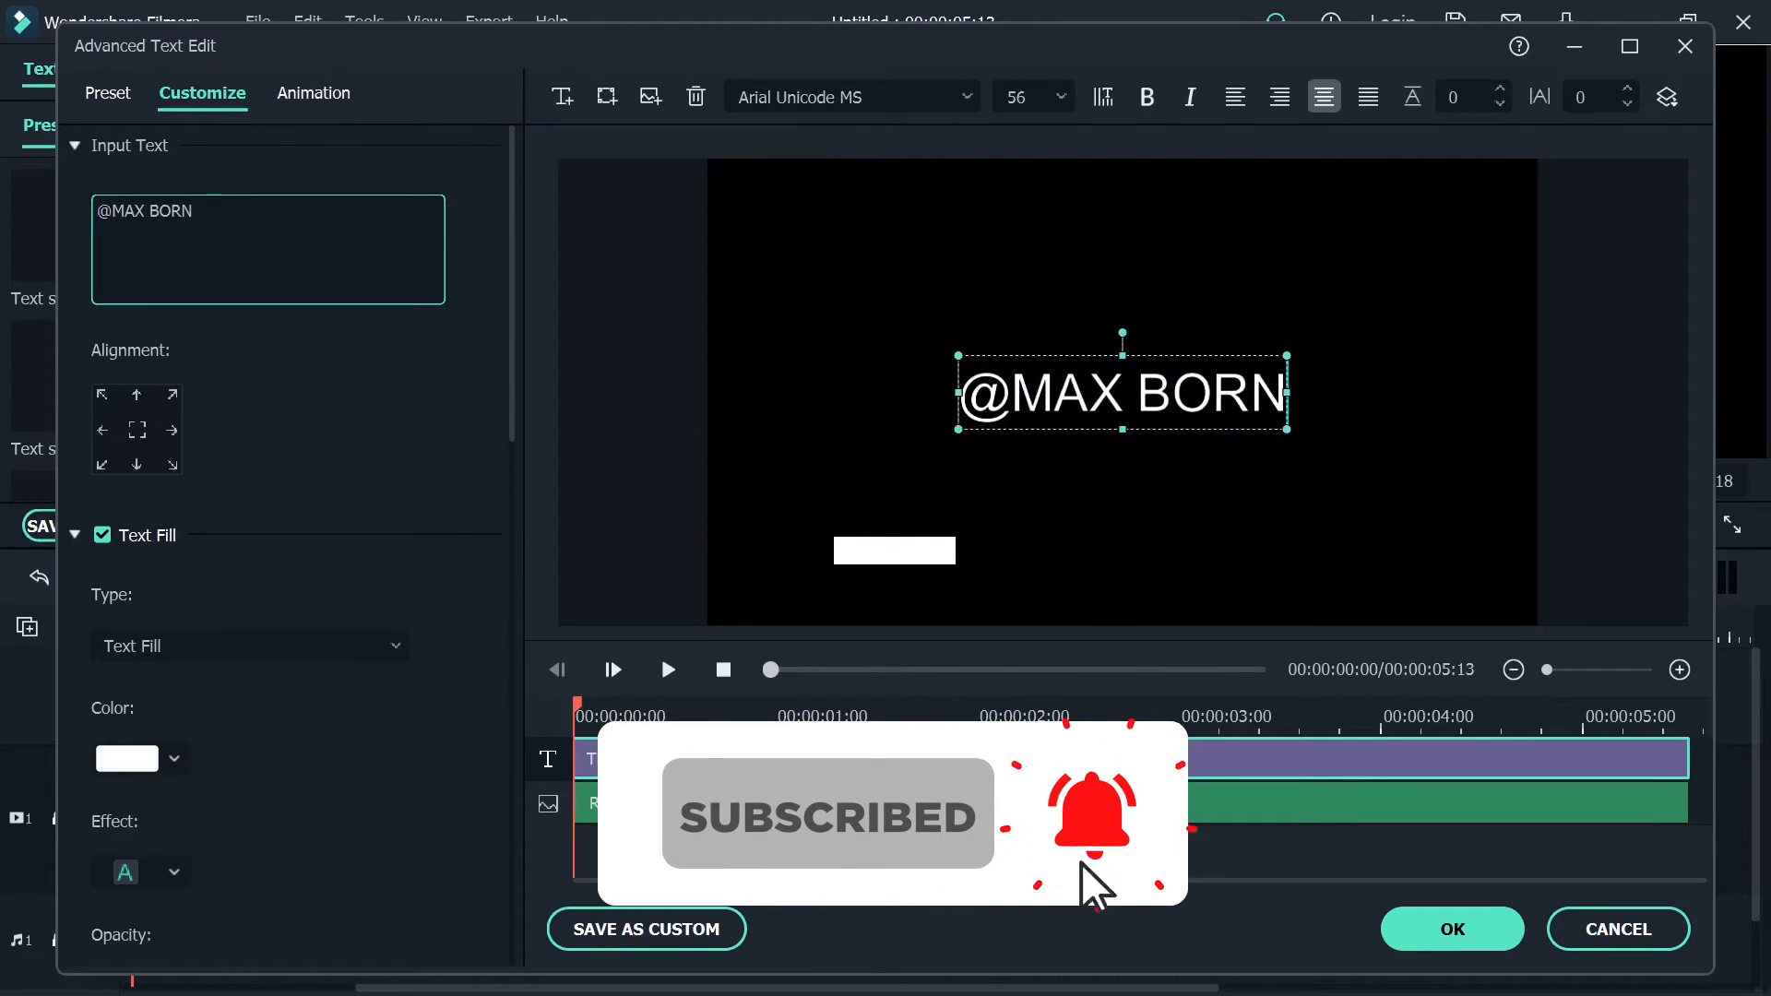
Set the handle text's font size to 12 and move it over the white rectangle's right end
key(ctrl+a)
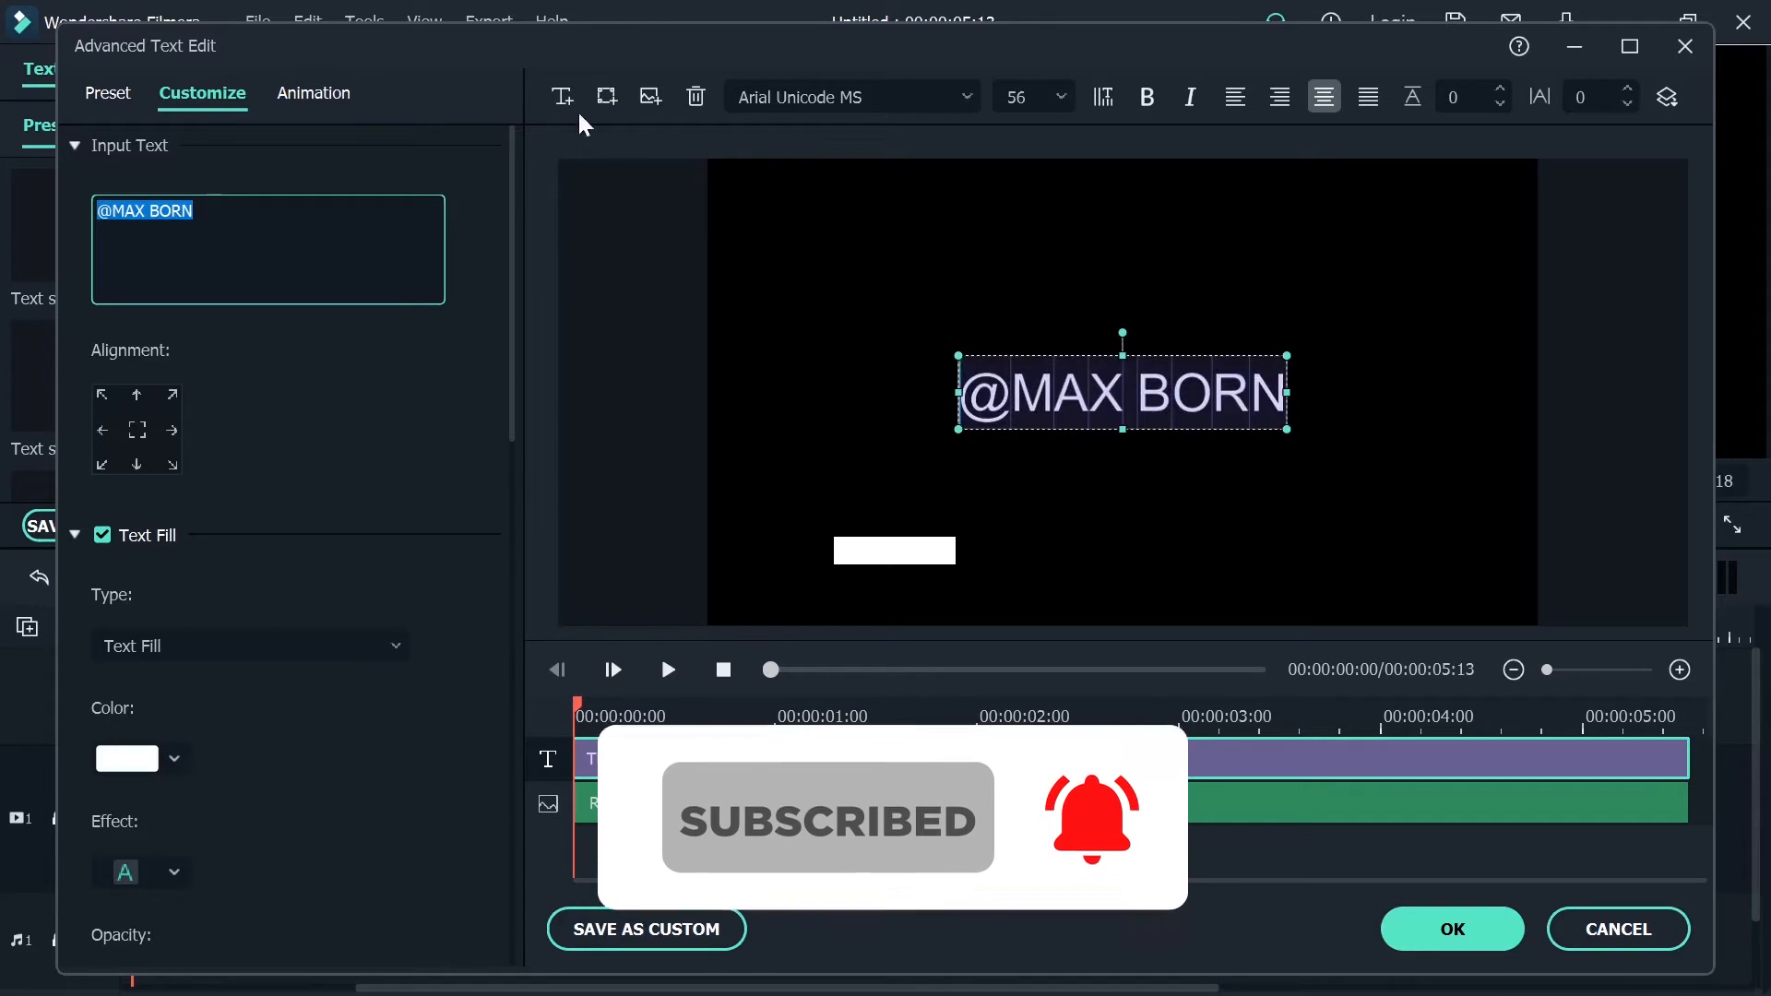
click(1054, 102)
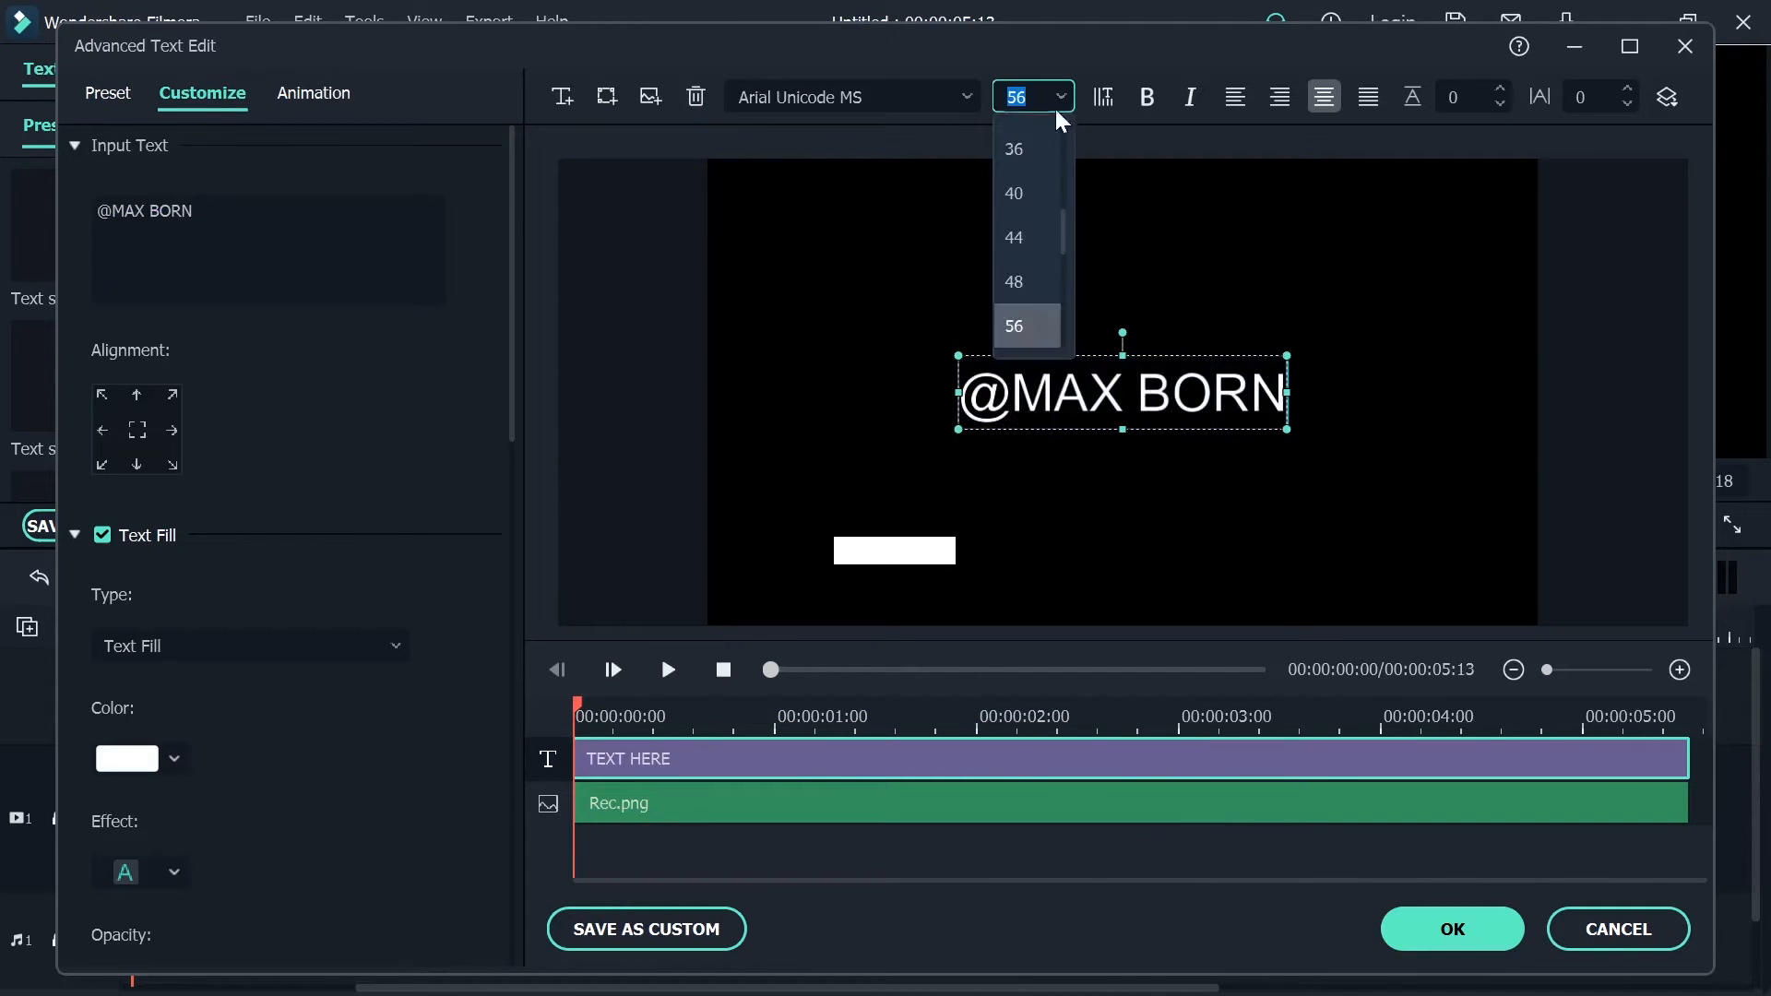
scroll(1026, 148, up, 5)
click(1033, 149)
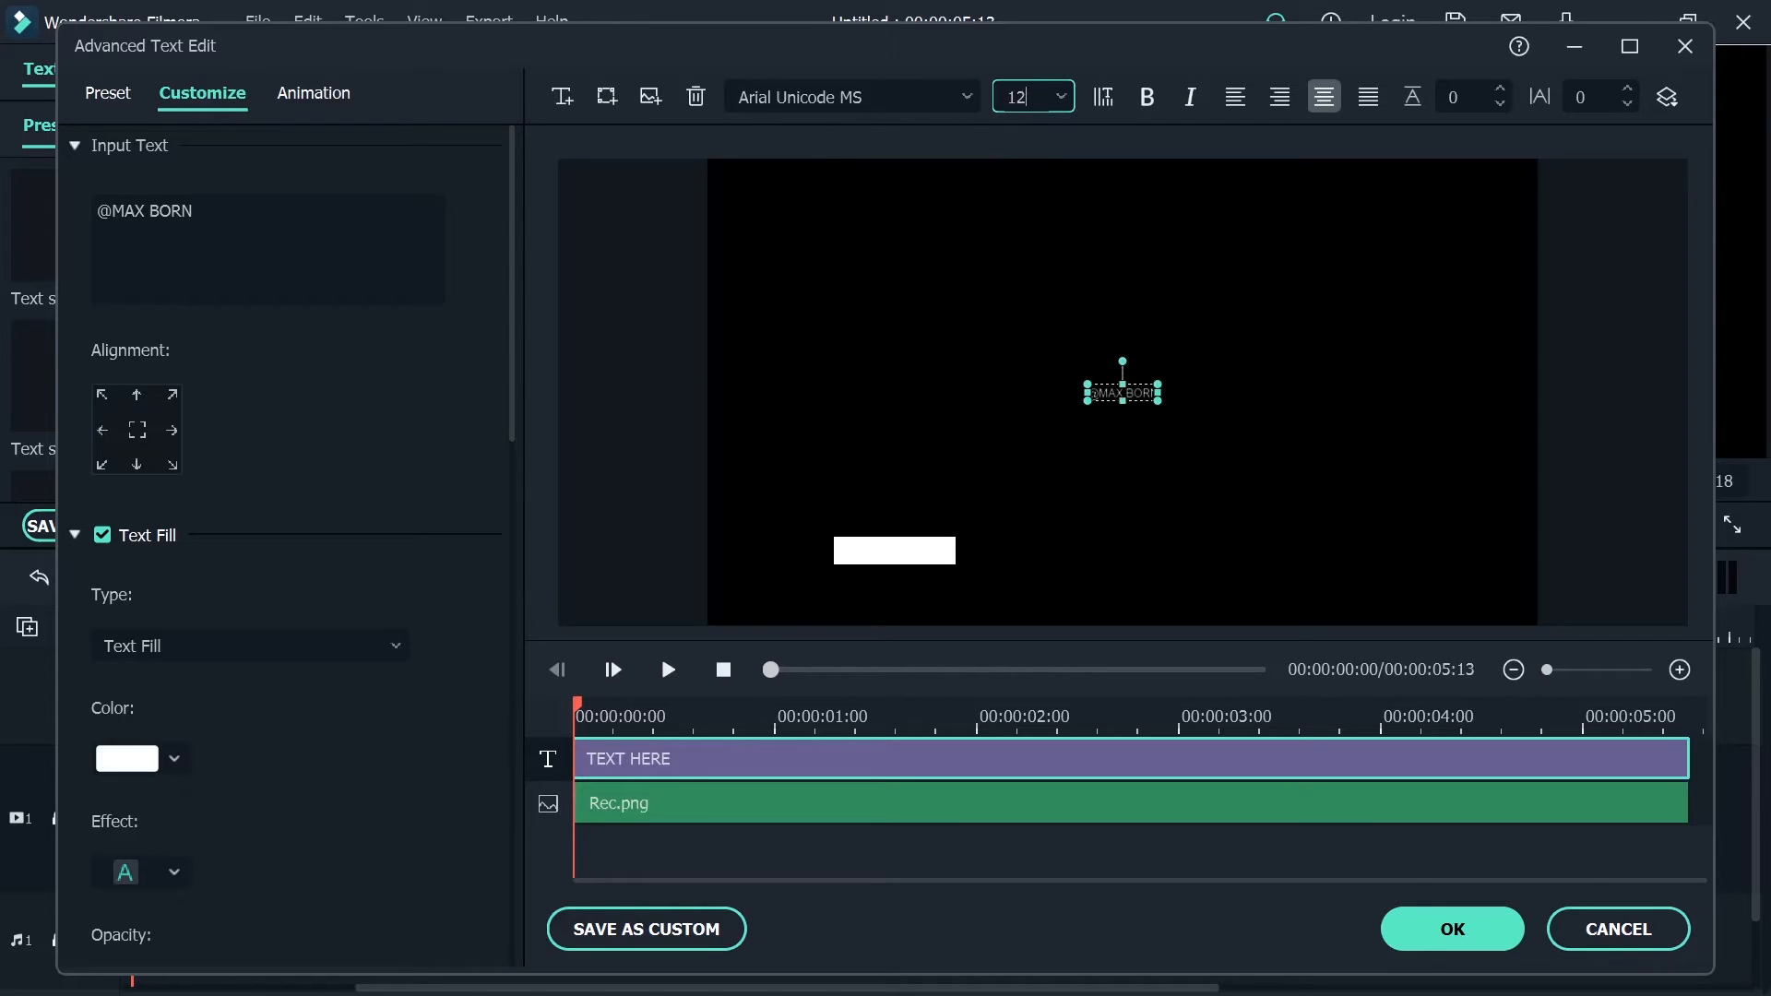
click(905, 344)
drag(1119, 396, 935, 545)
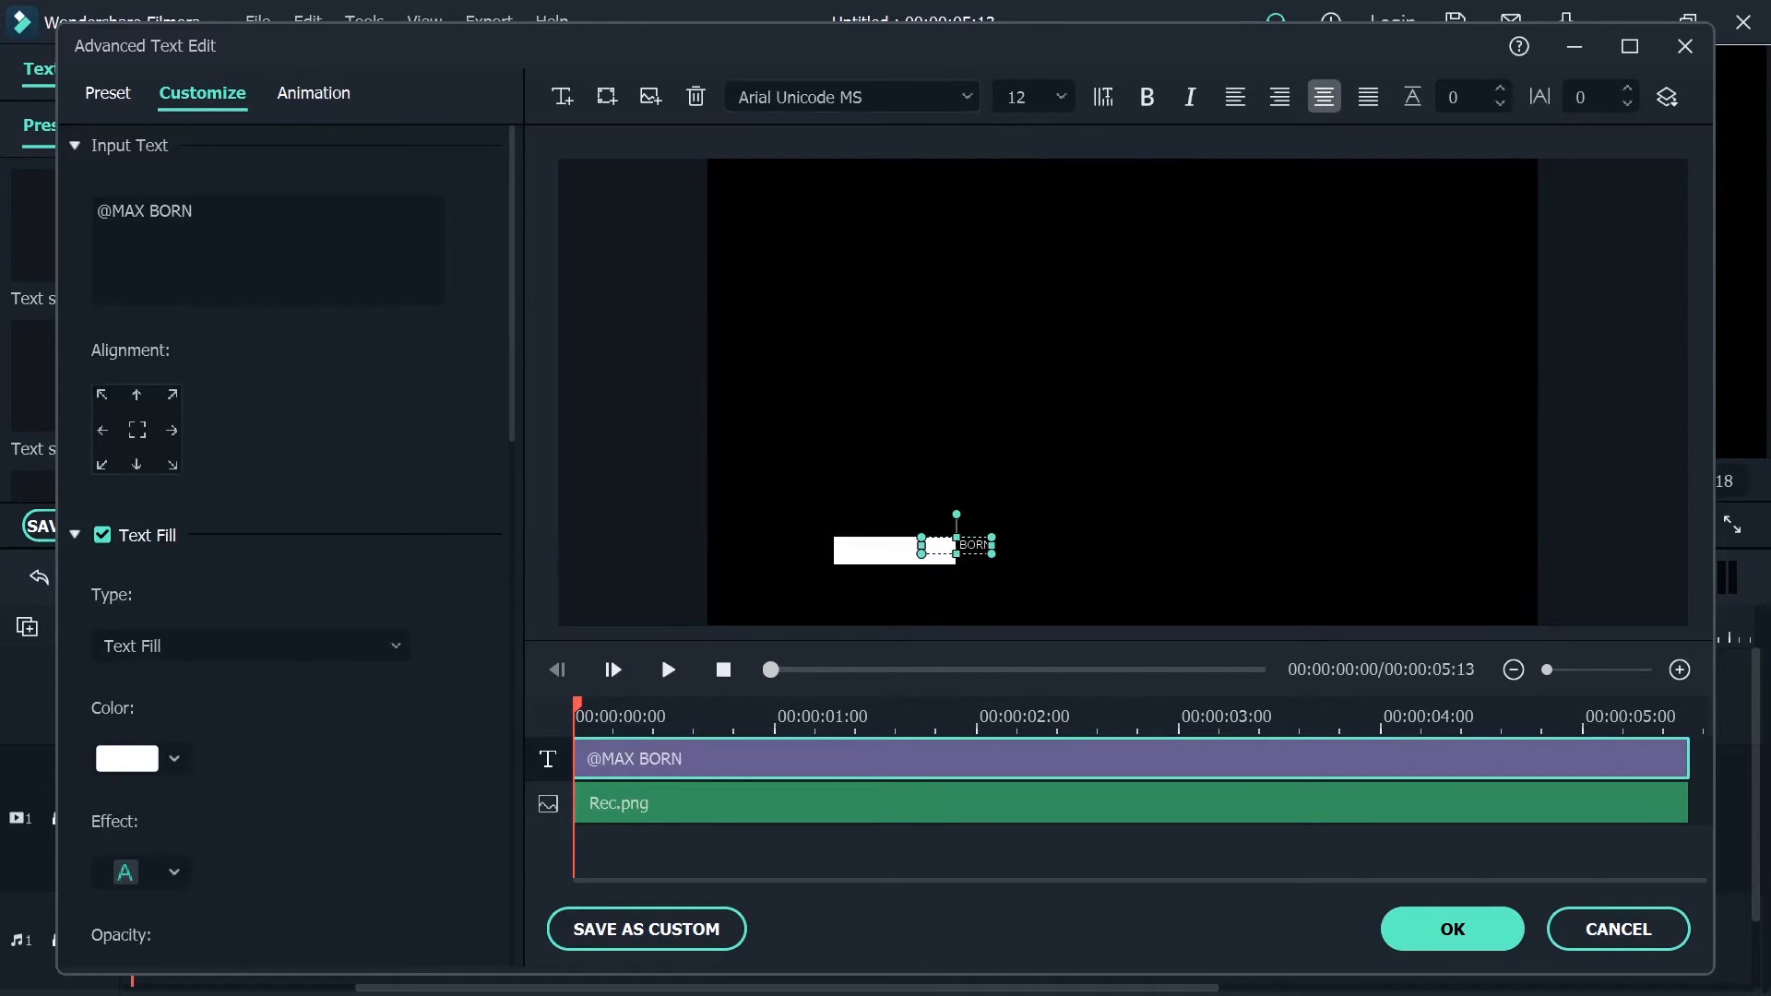
Set the handle text's font to Morn Black
click(956, 93)
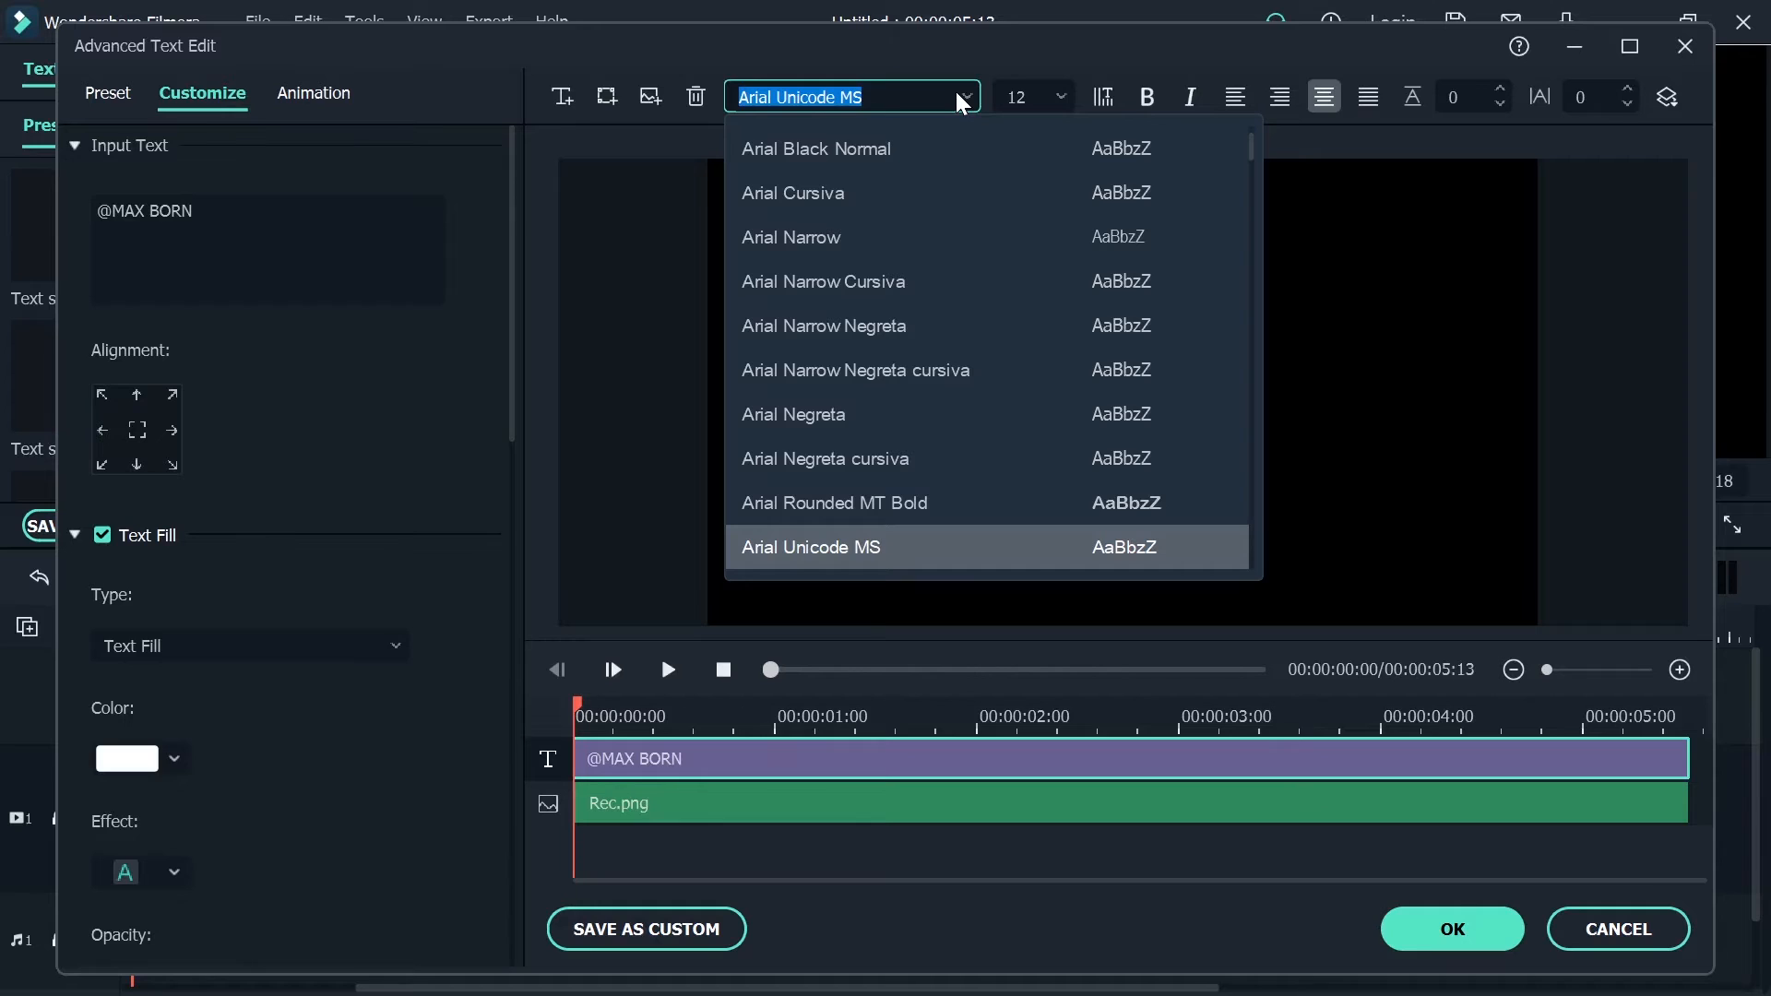
key(i)
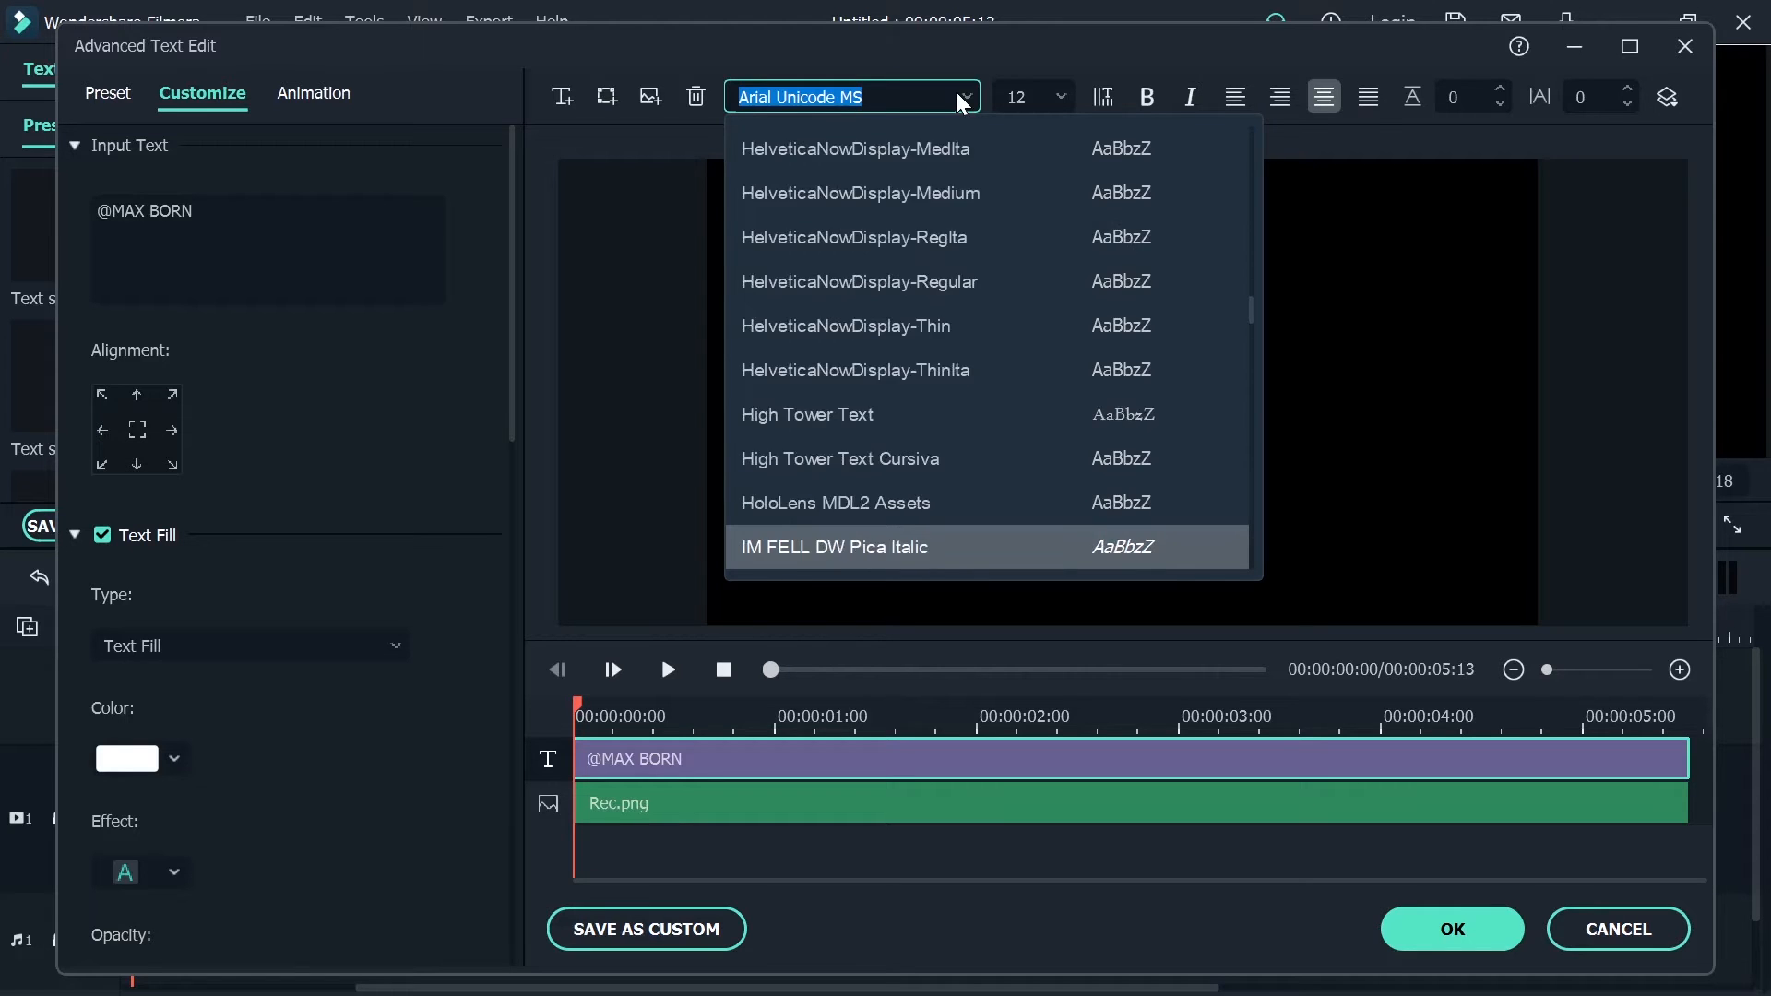
key(n)
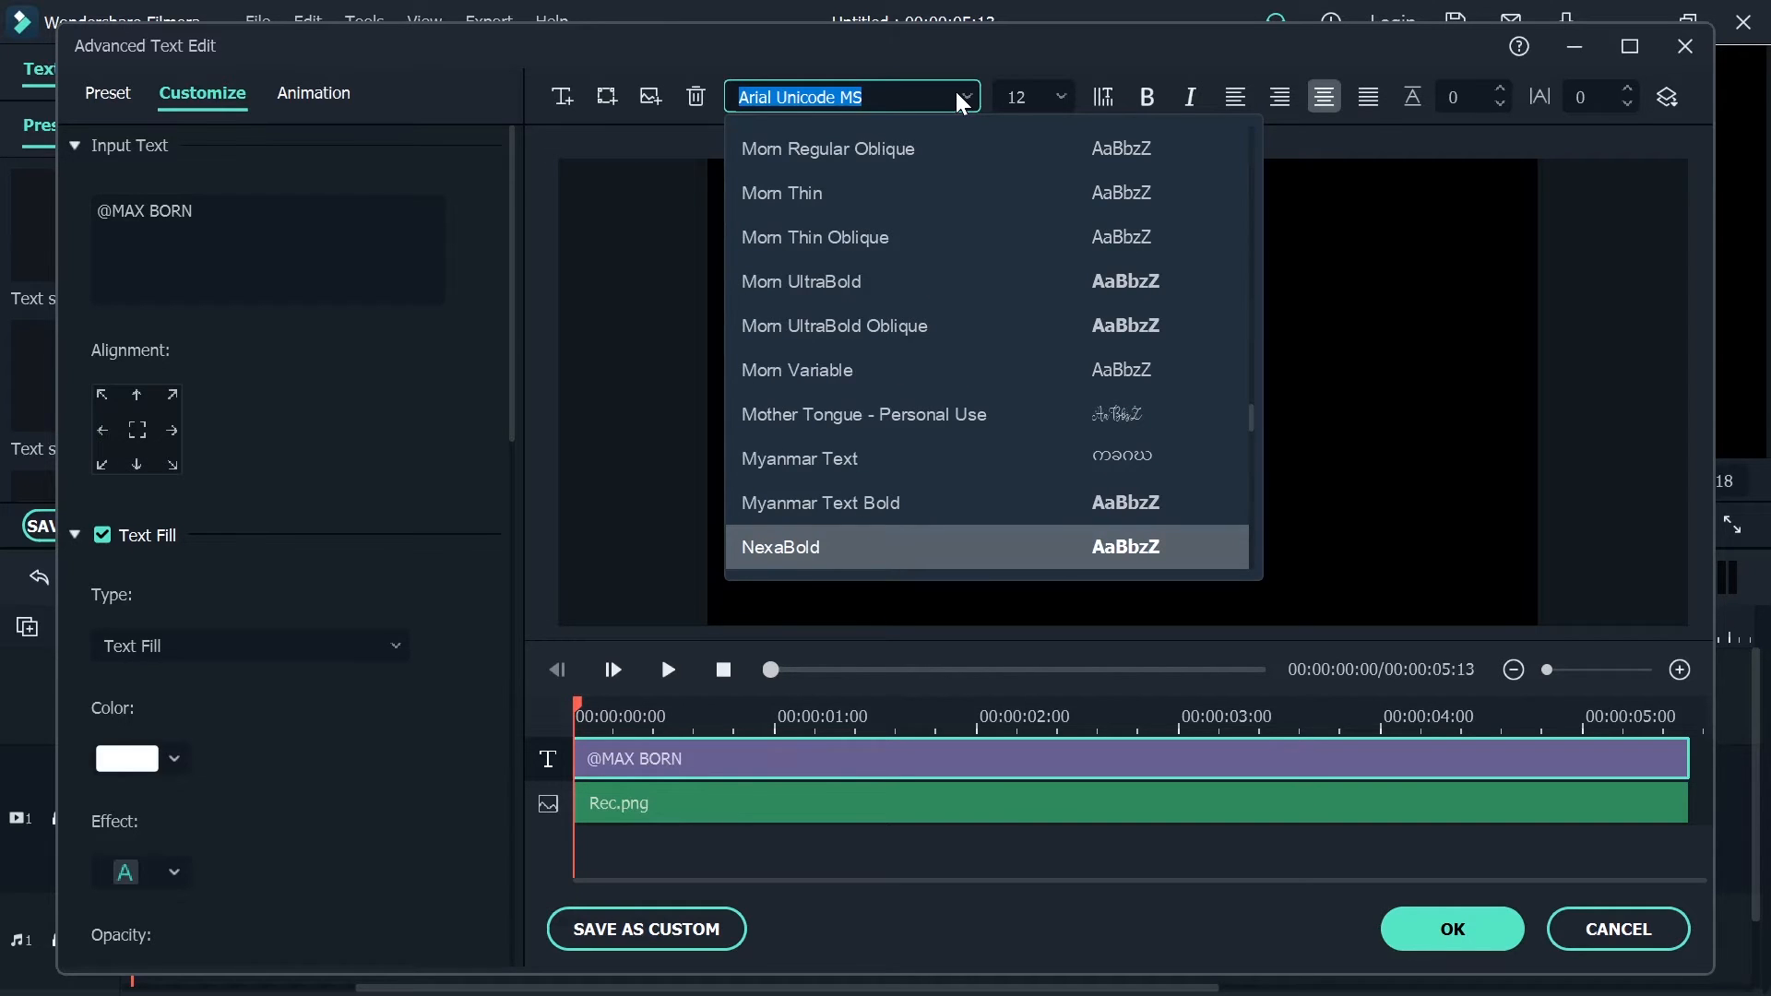
key(m)
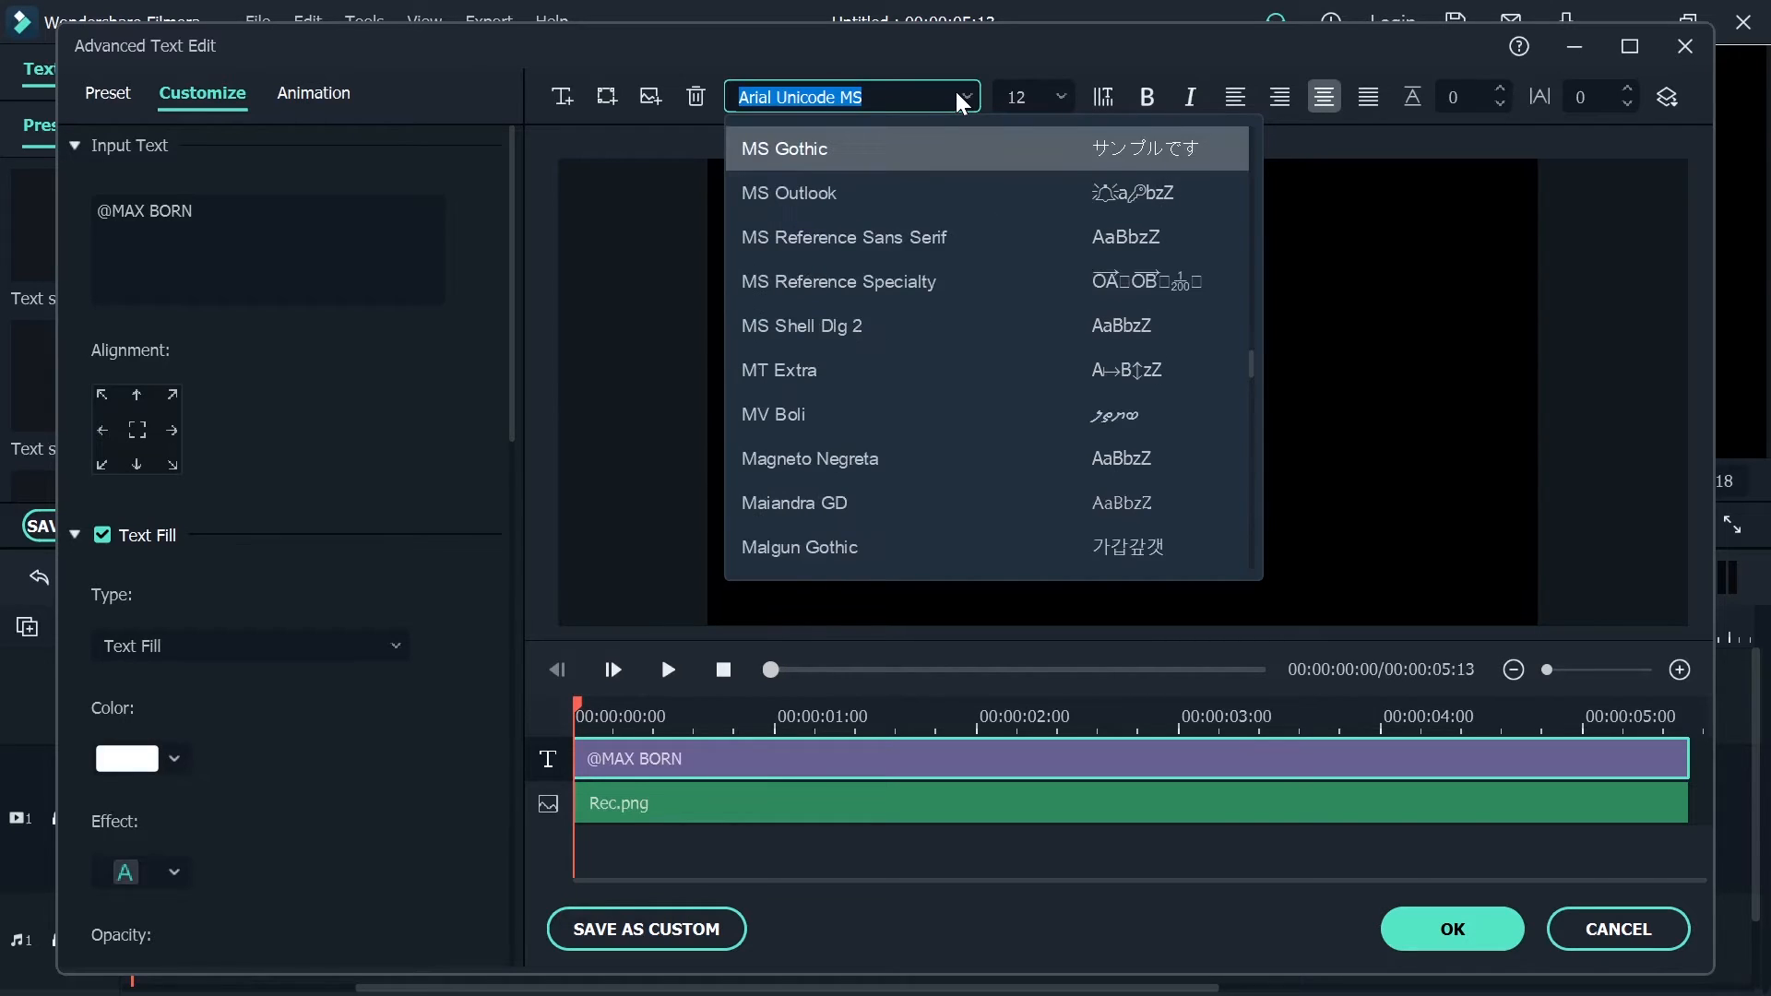
key(o)
key(r)
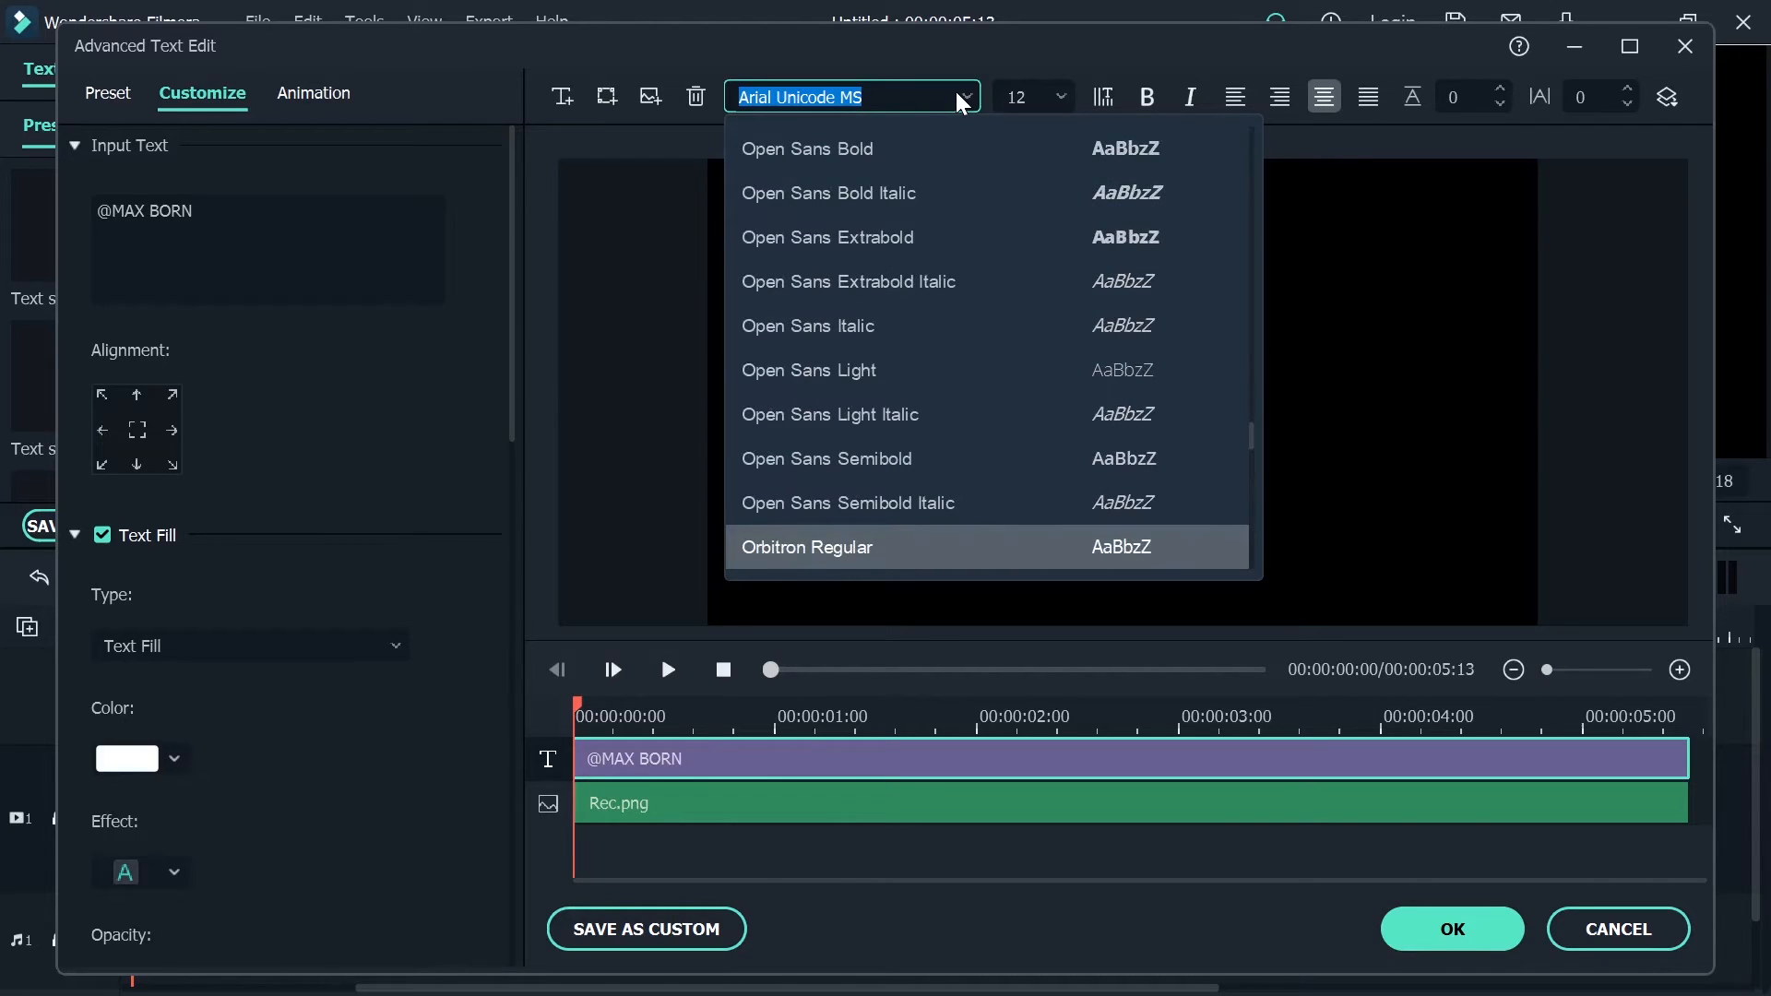
key(Escape)
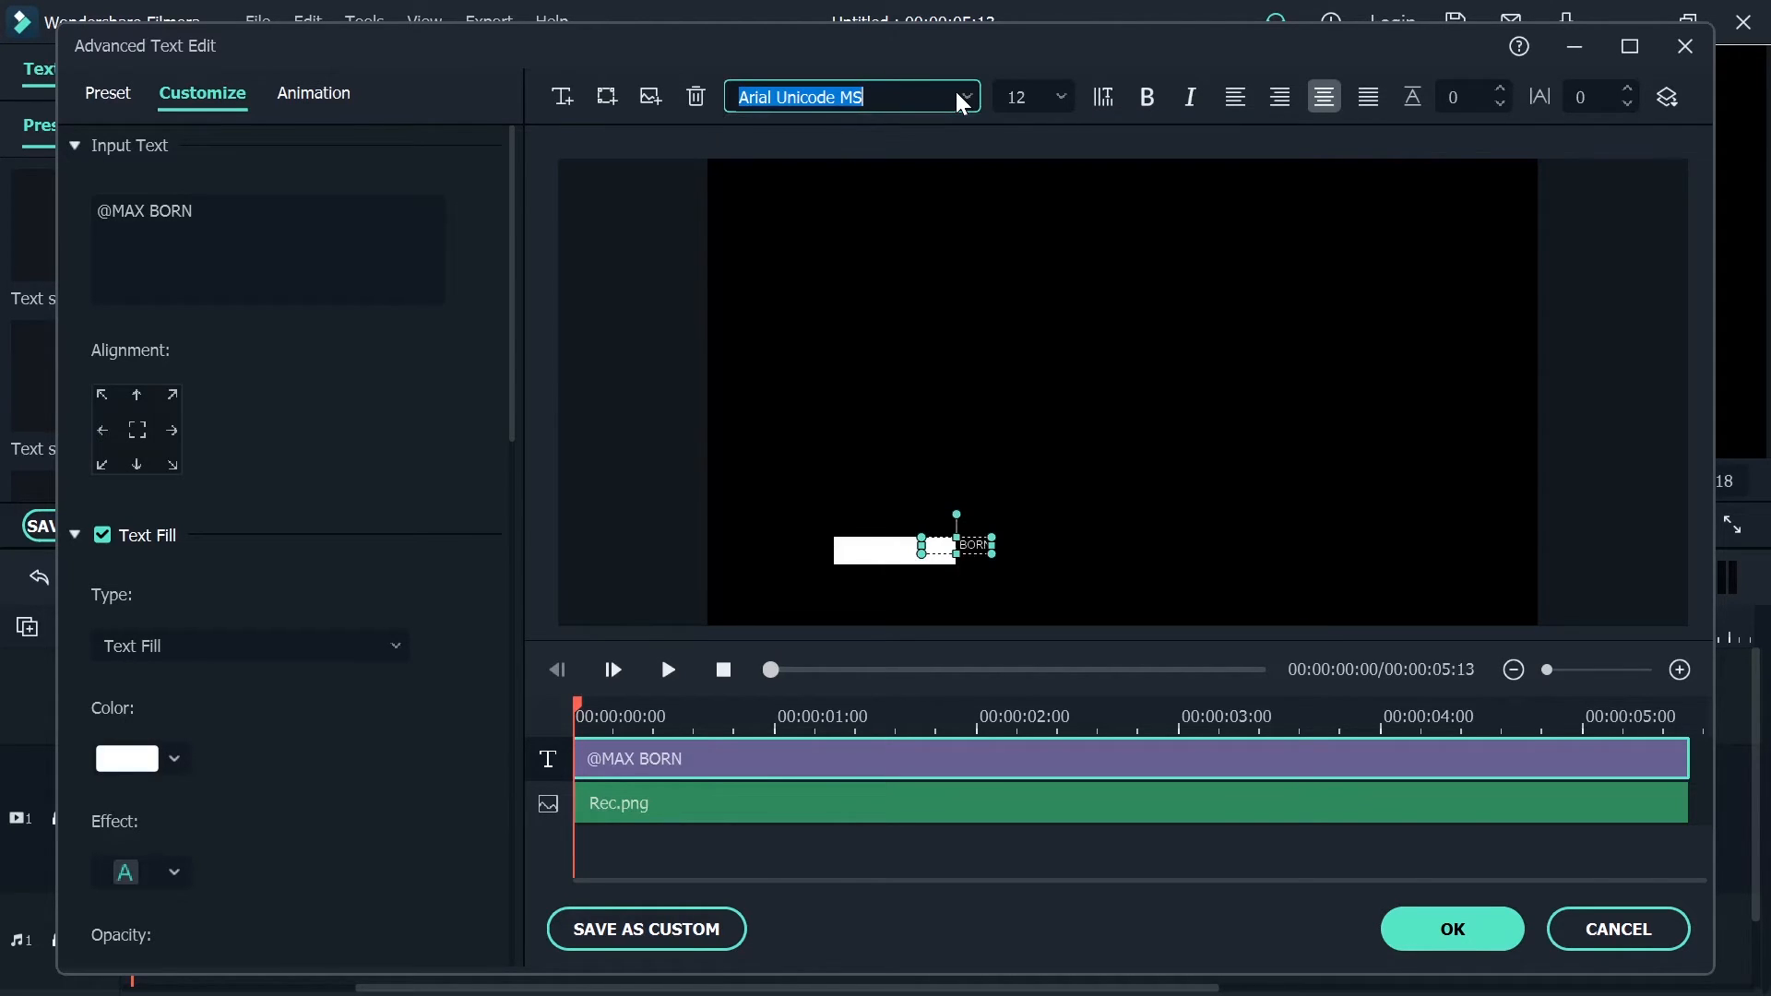
text(MORN Black)
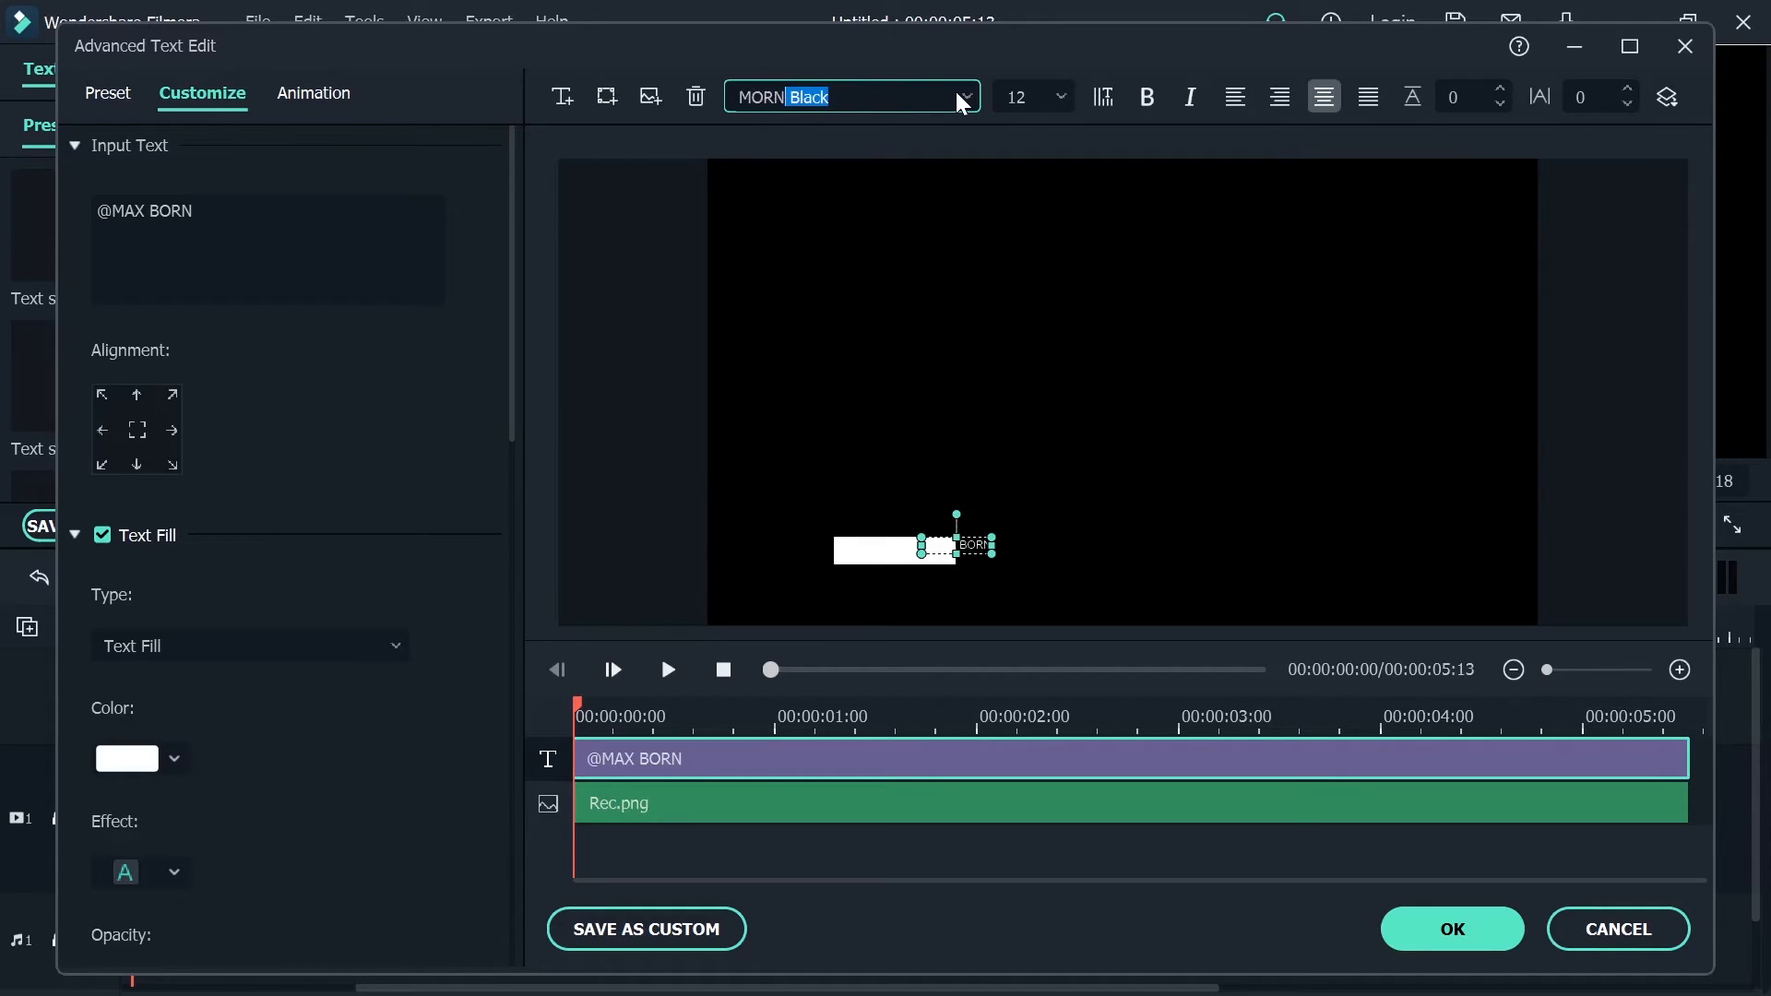
key(Return)
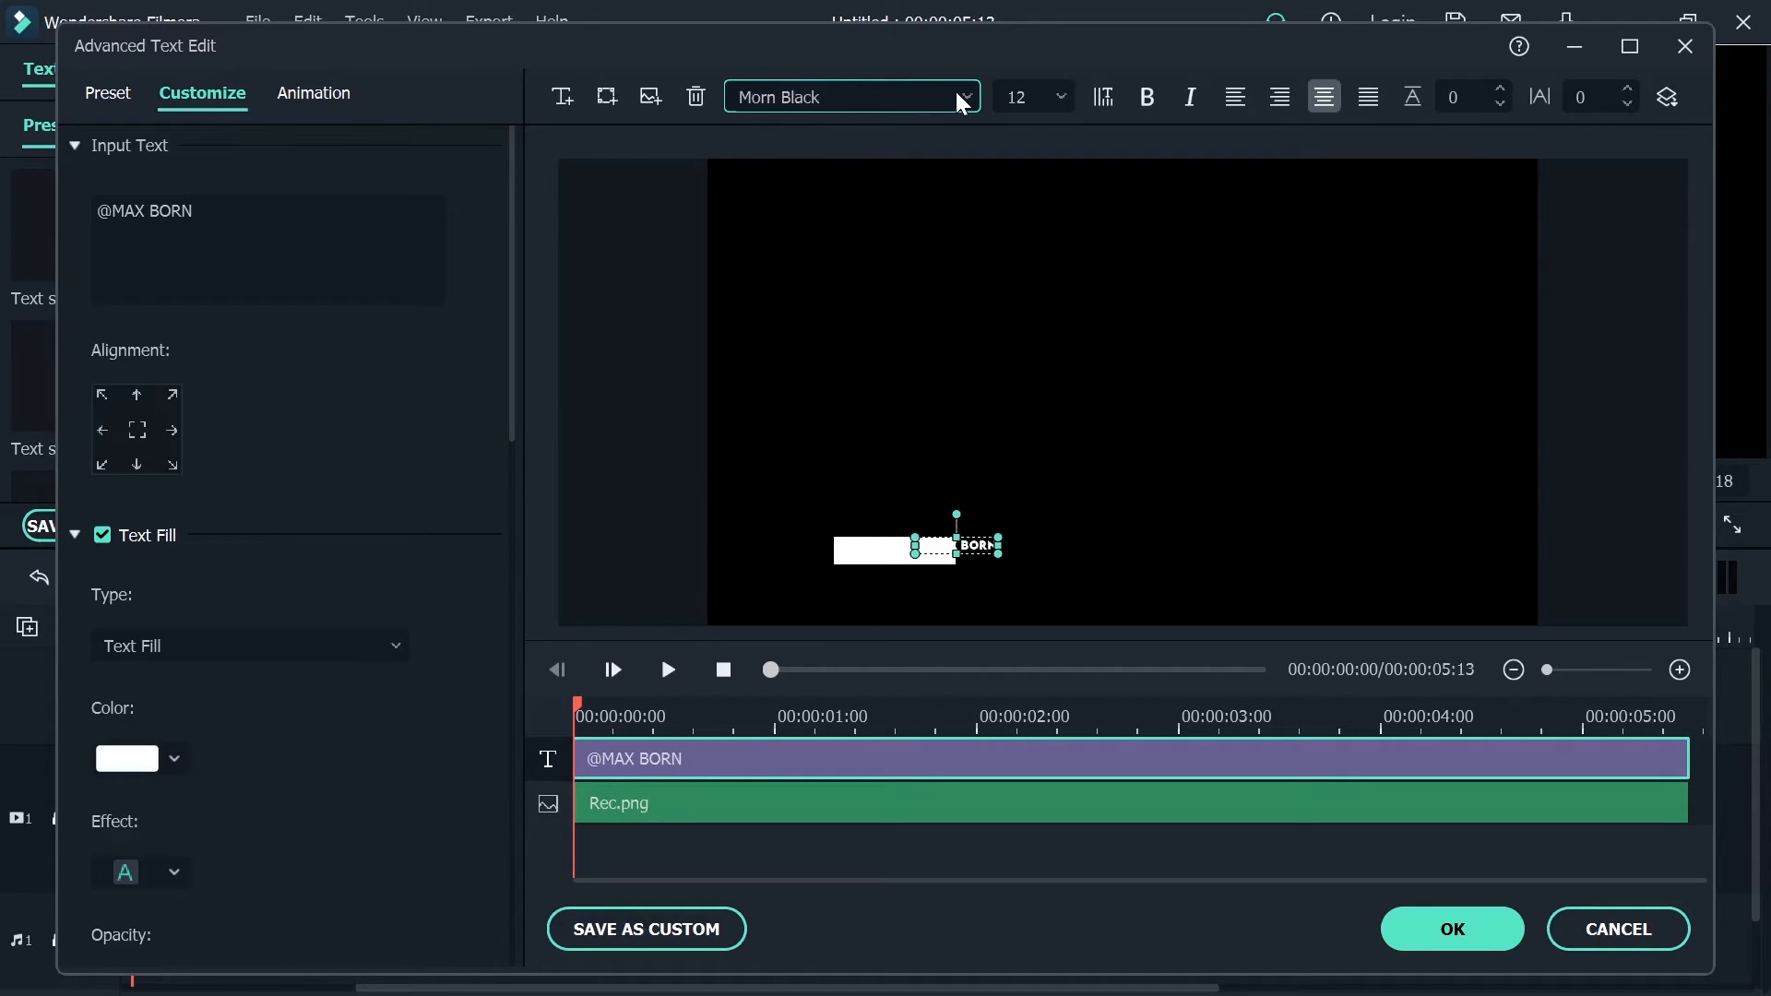
Set the handle text's fill color to black and move it inside the white rectangle
click(174, 758)
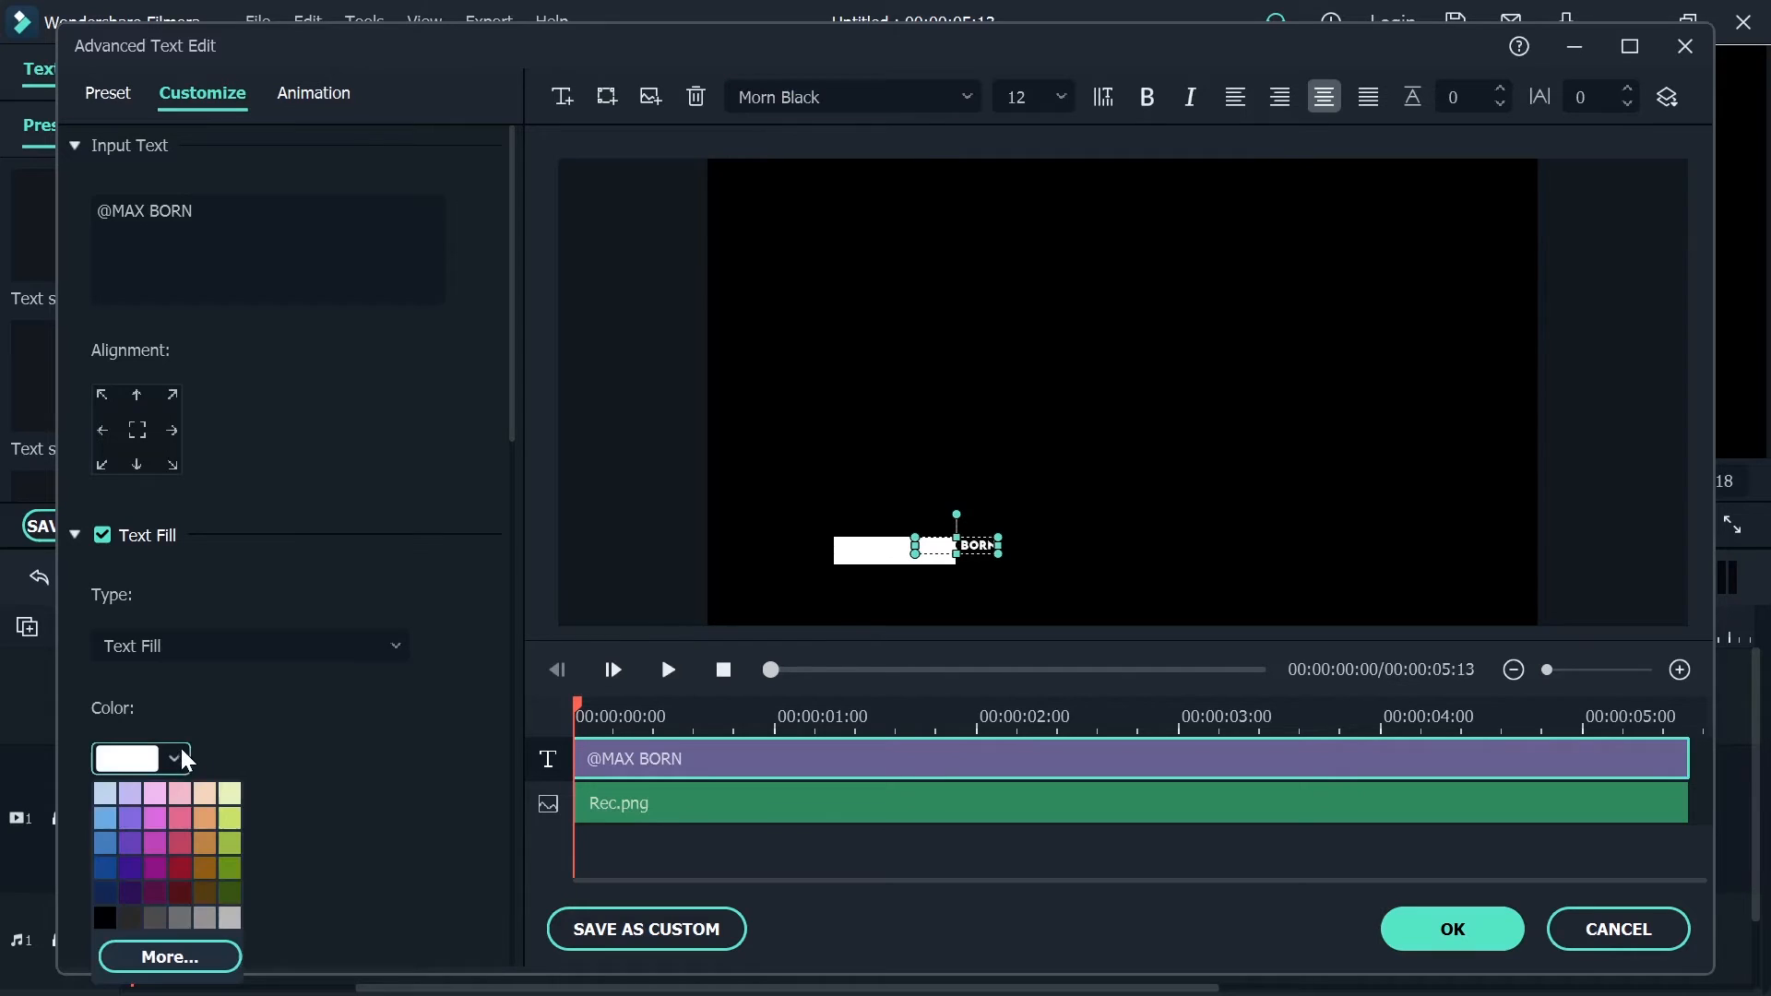
click(104, 917)
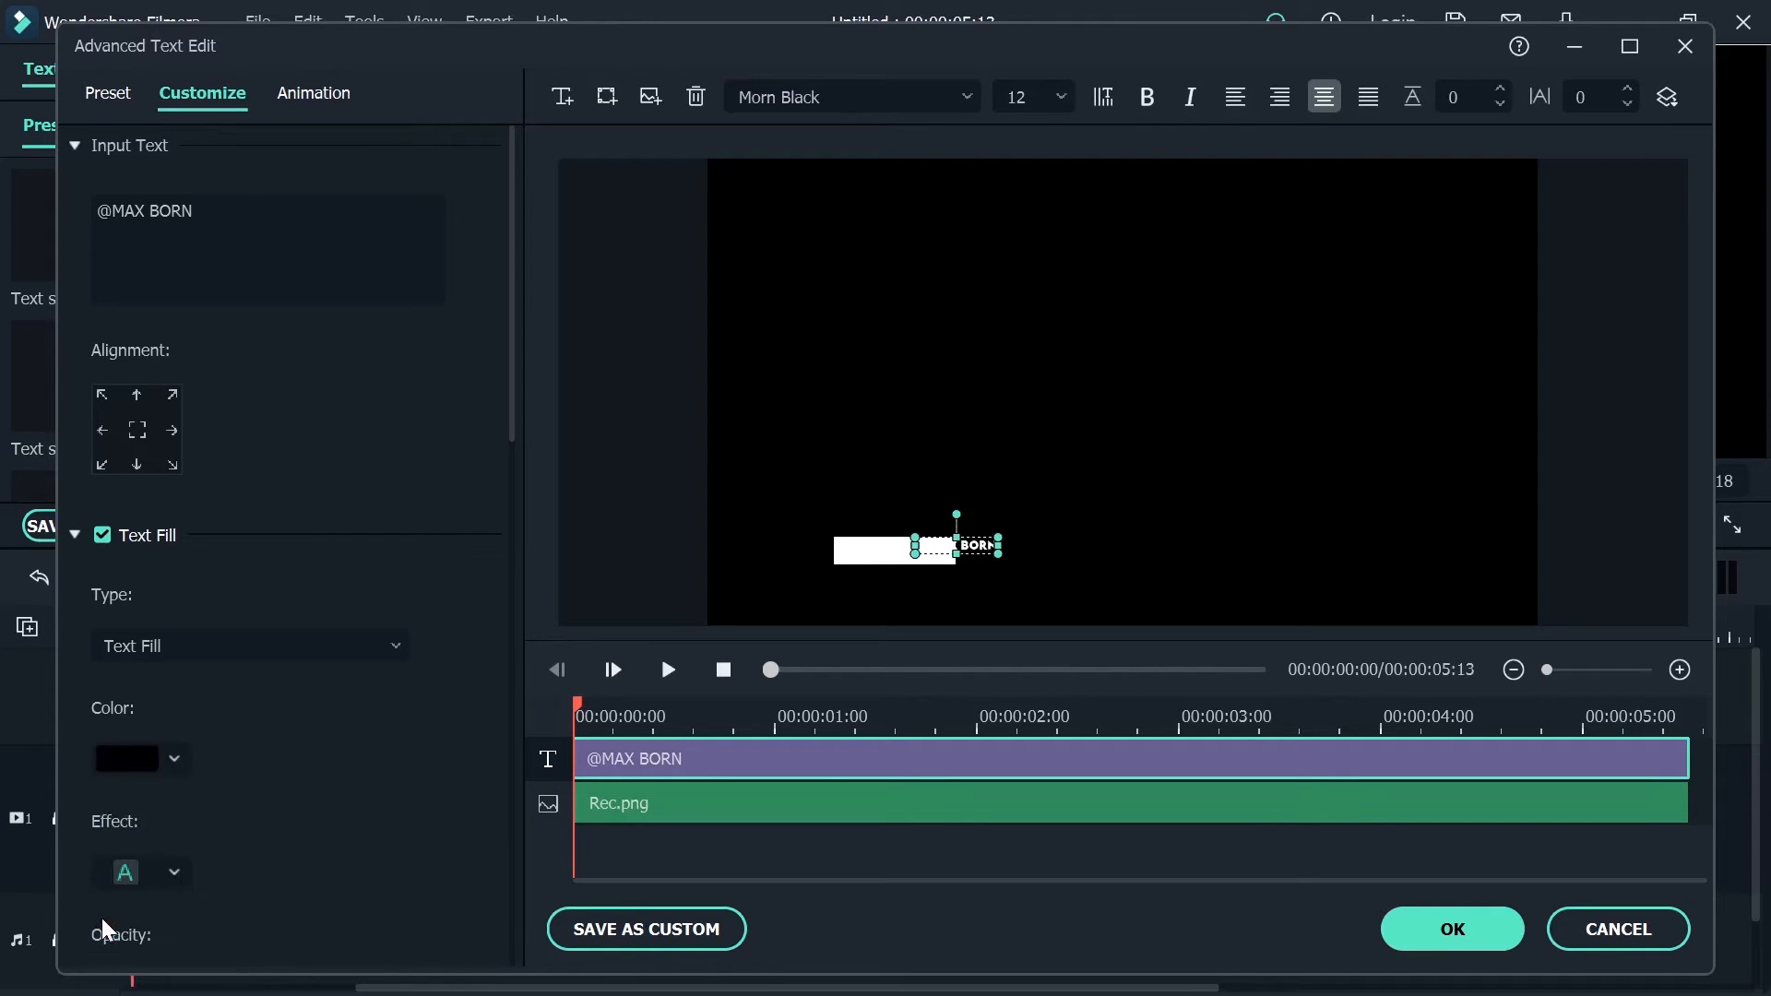
click(983, 512)
drag(950, 544, 896, 550)
click(958, 493)
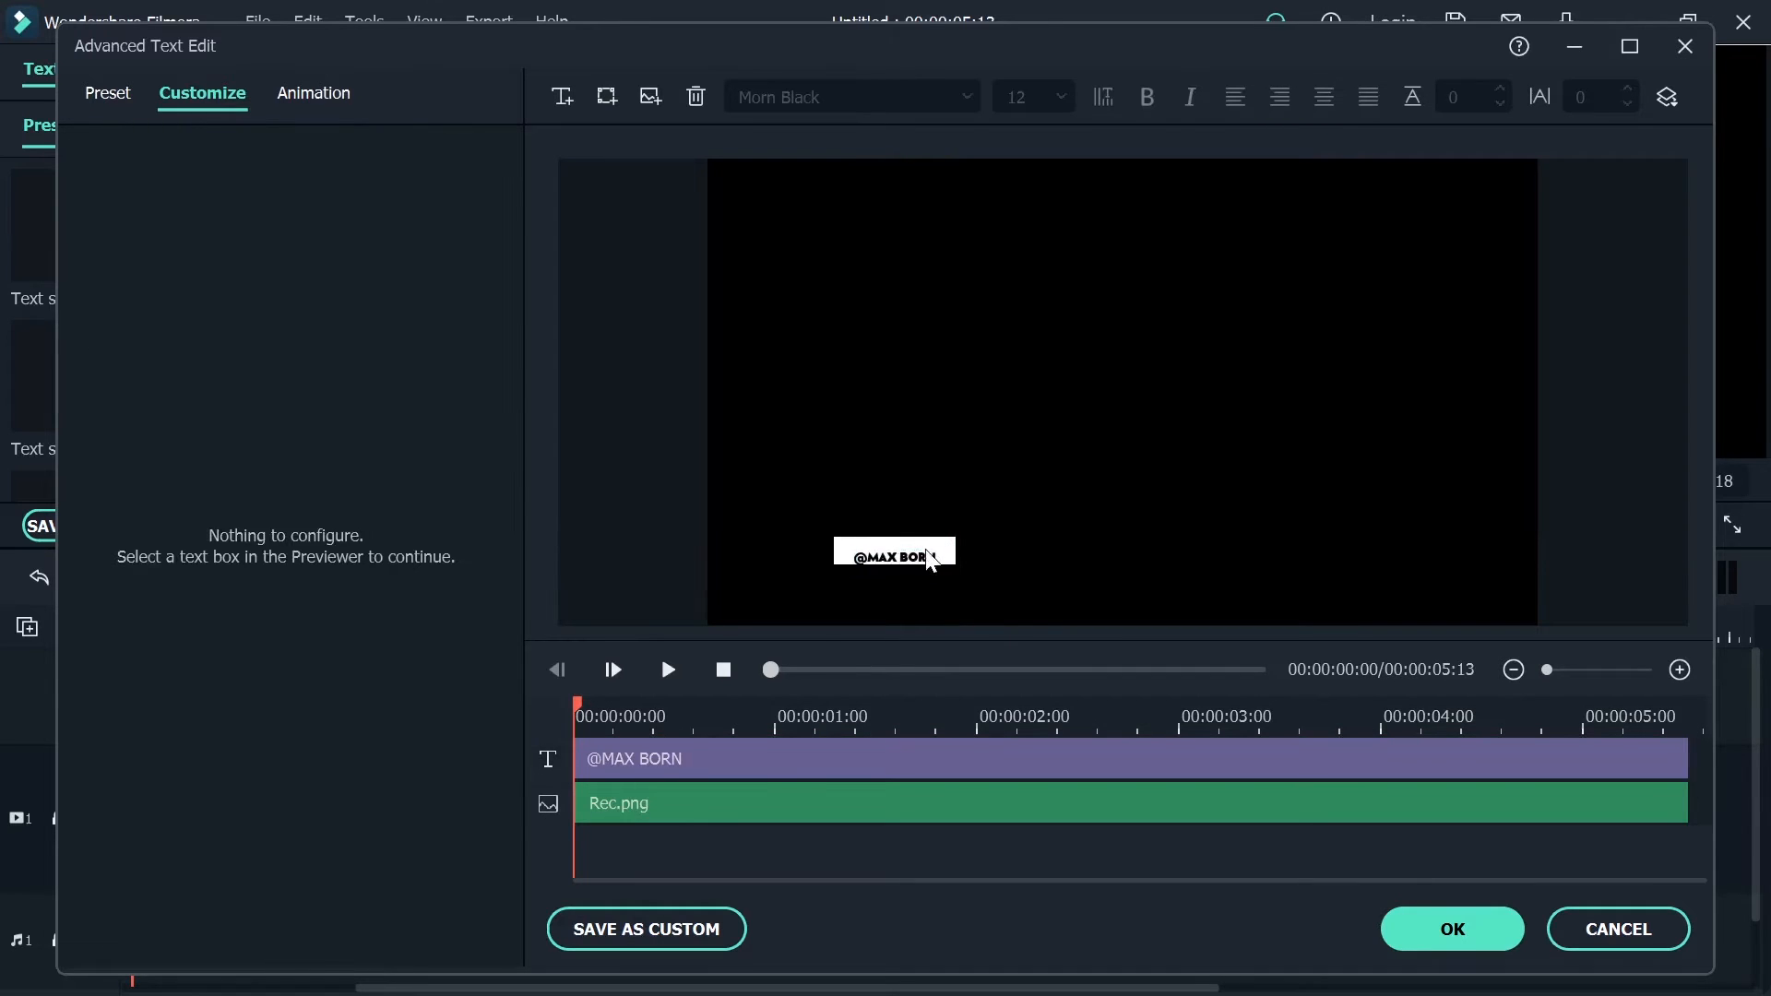
Nudge the handle text slightly upward to center it vertically in the white rectangle
click(894, 556)
key(Up)
key(Up)
key(Up)
key(Up)
key(Up)
key(Up)
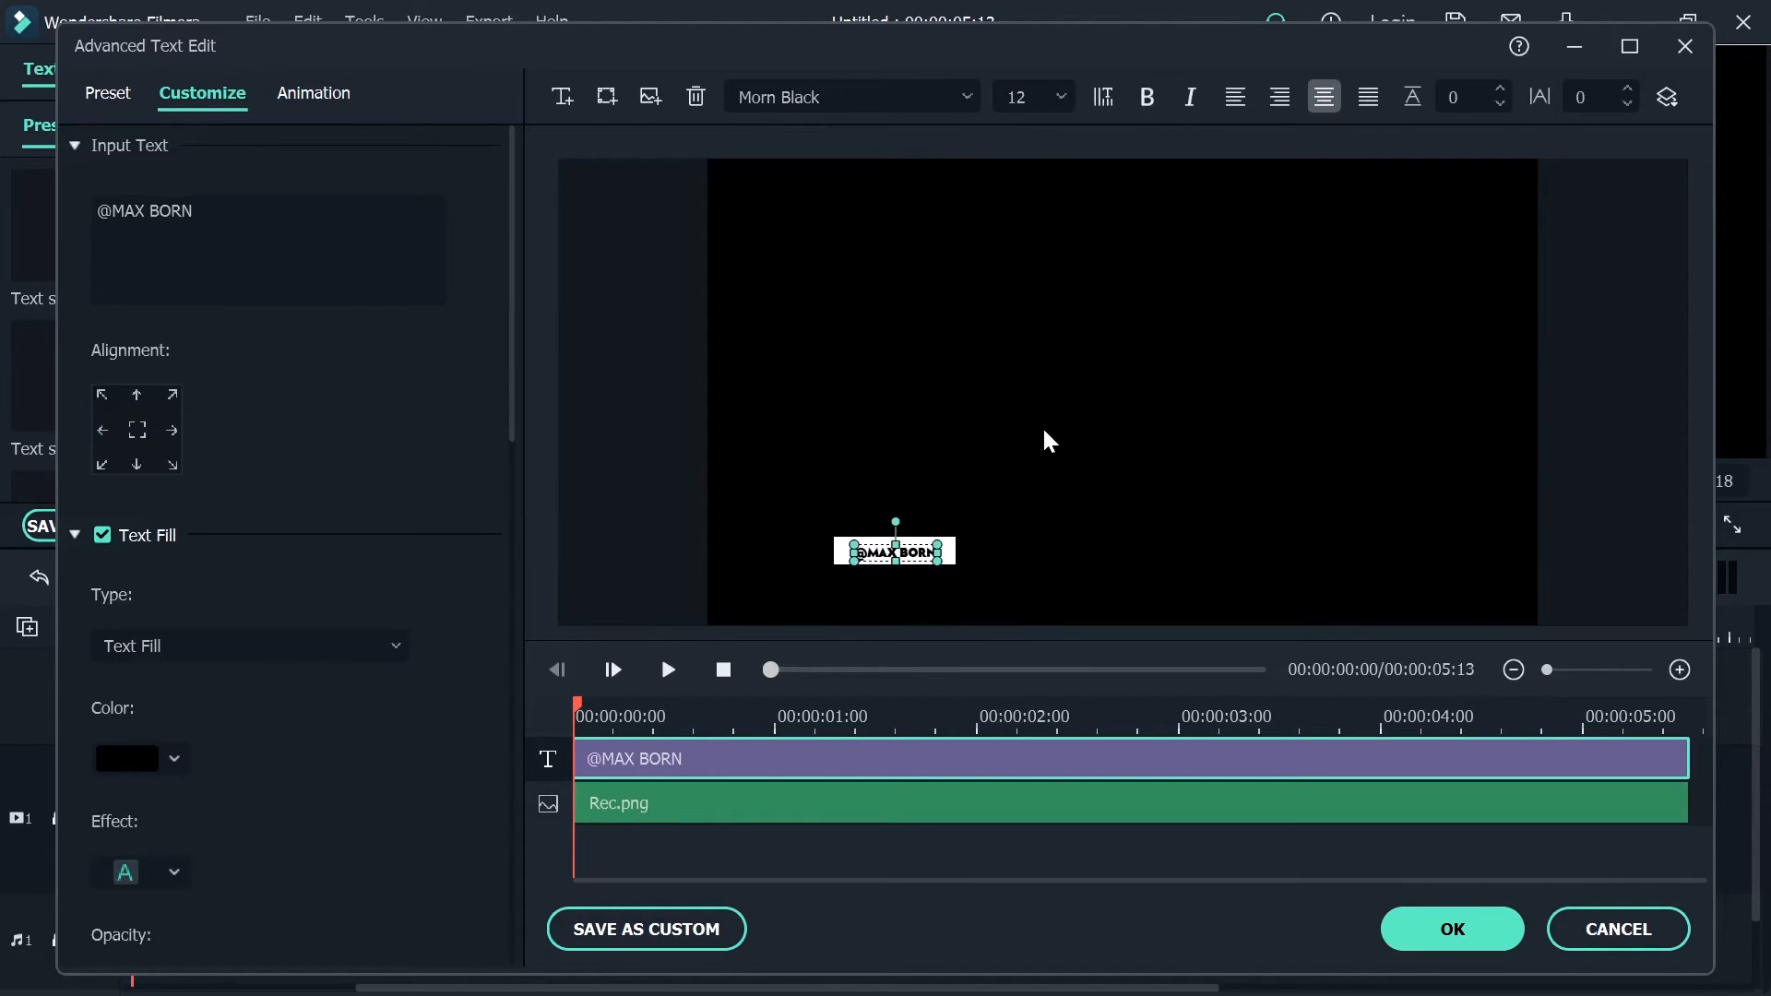
click(1047, 440)
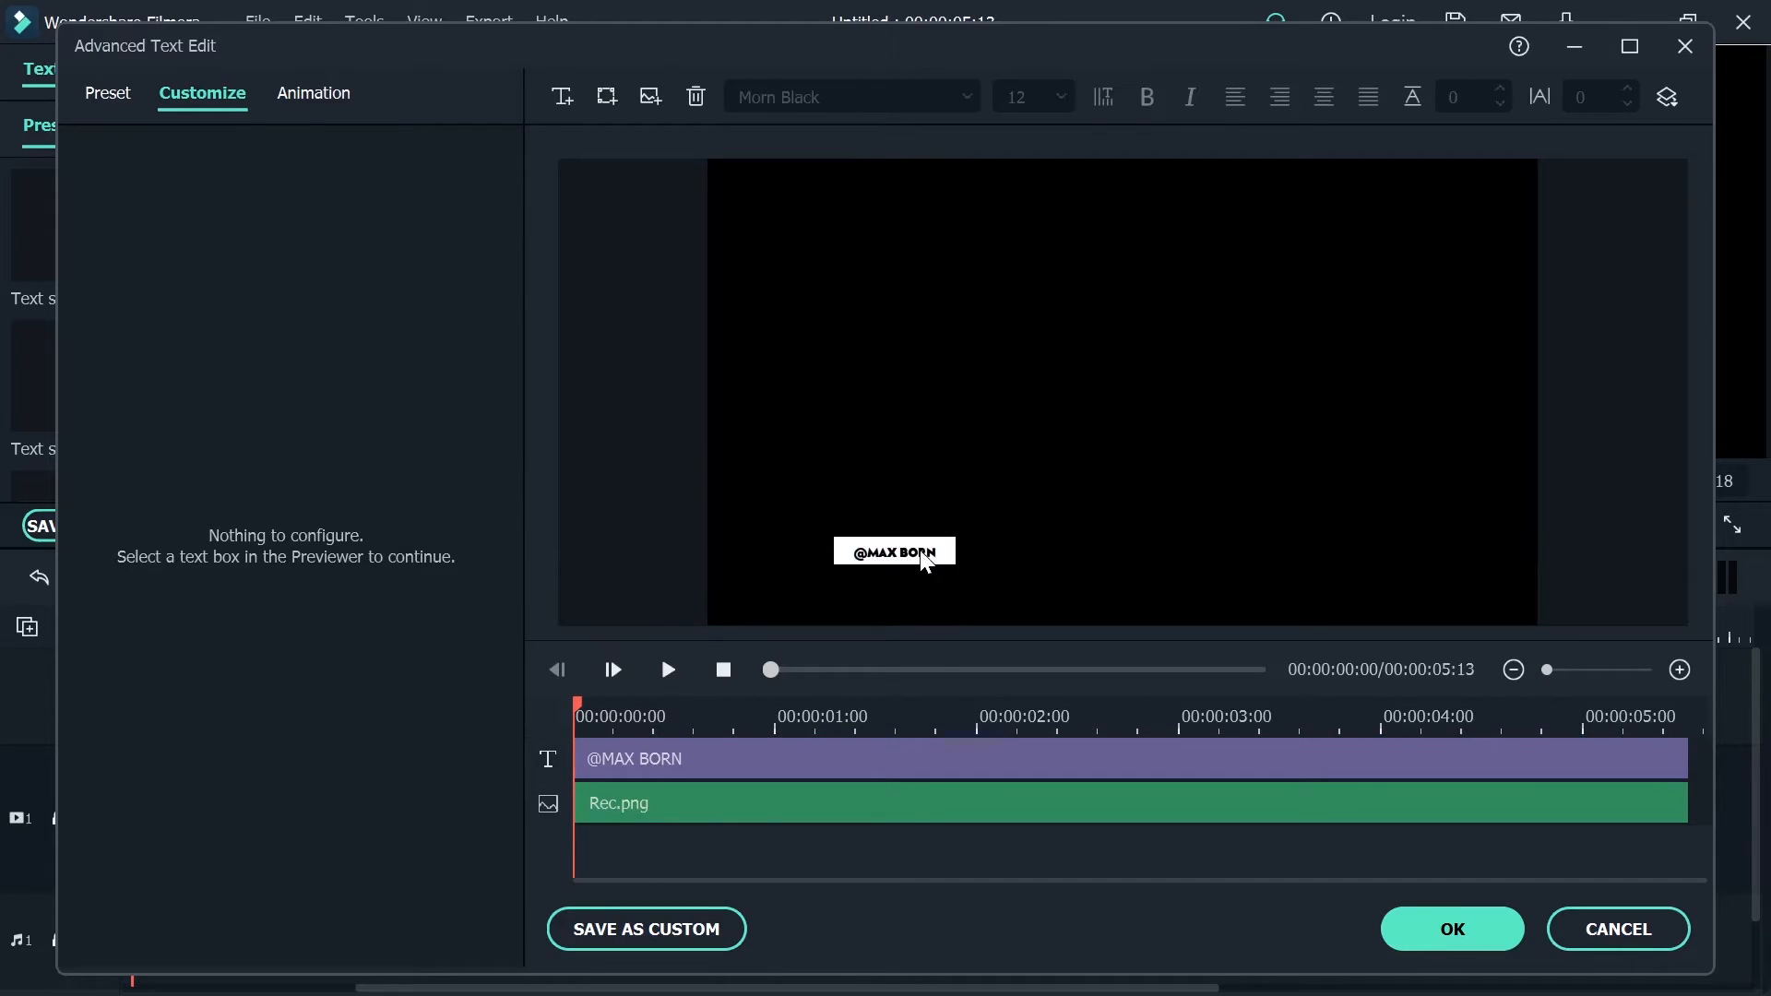
click(921, 550)
click(1066, 442)
click(899, 551)
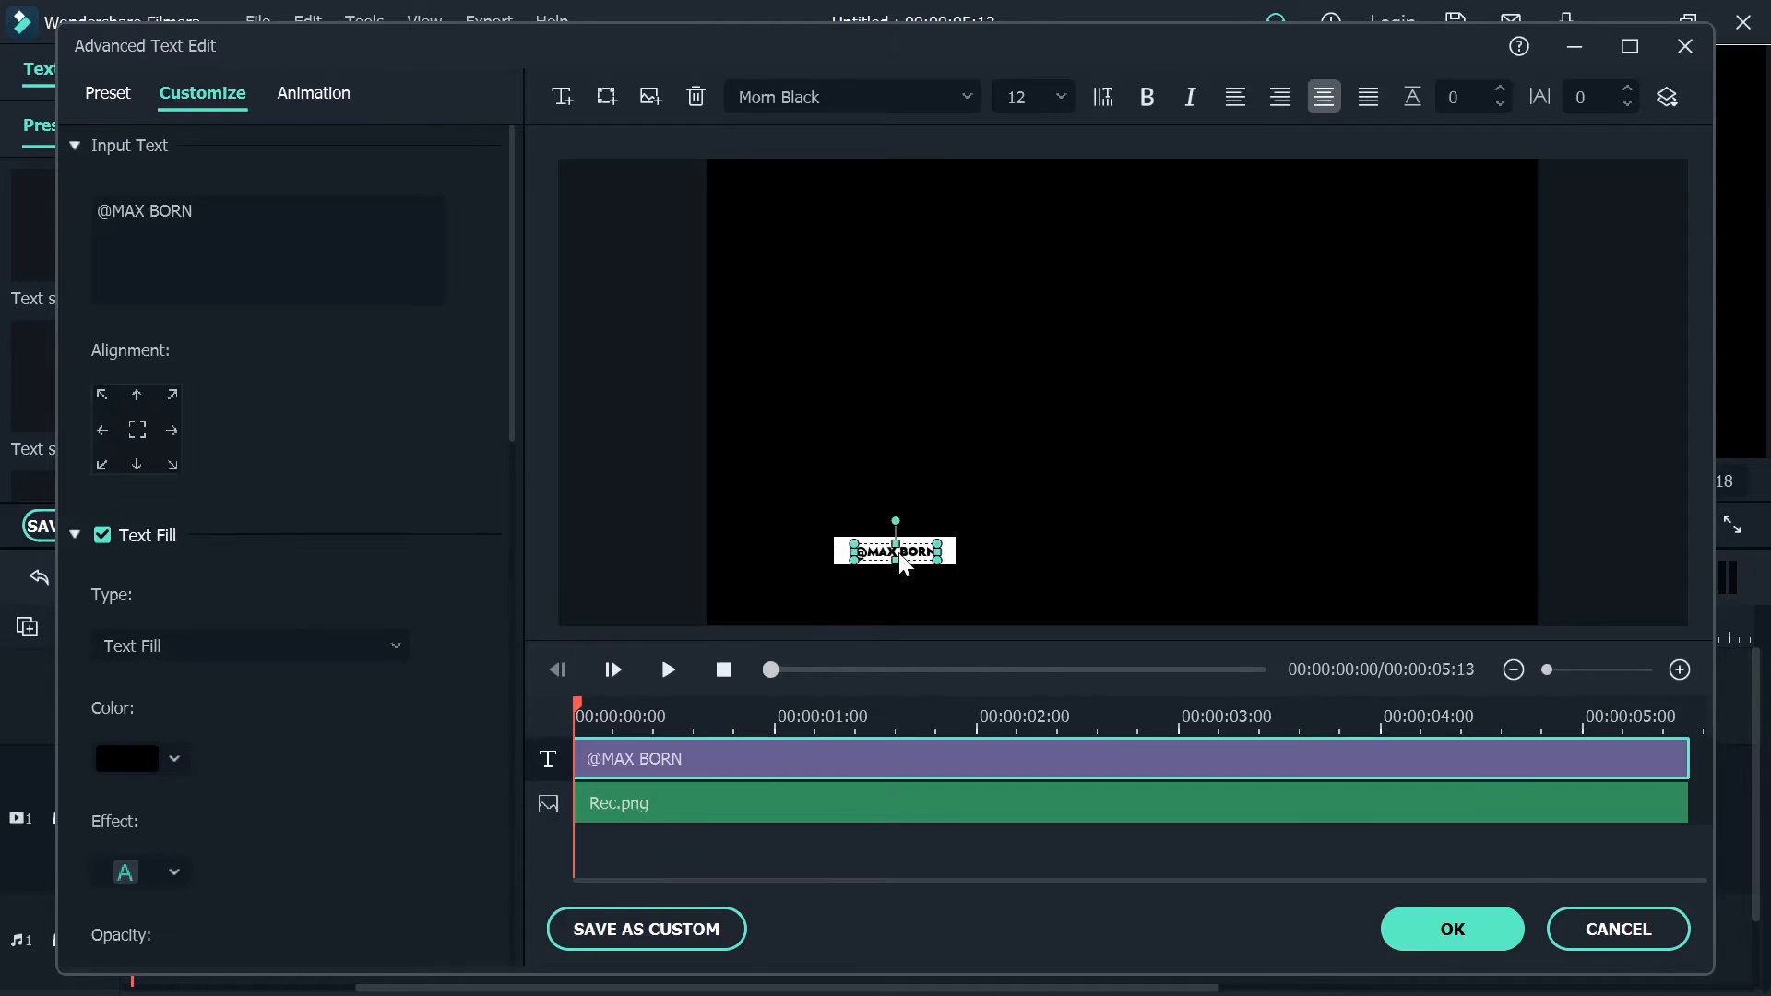
Change the handle text's font to Morn Bold and deselect the text
click(858, 97)
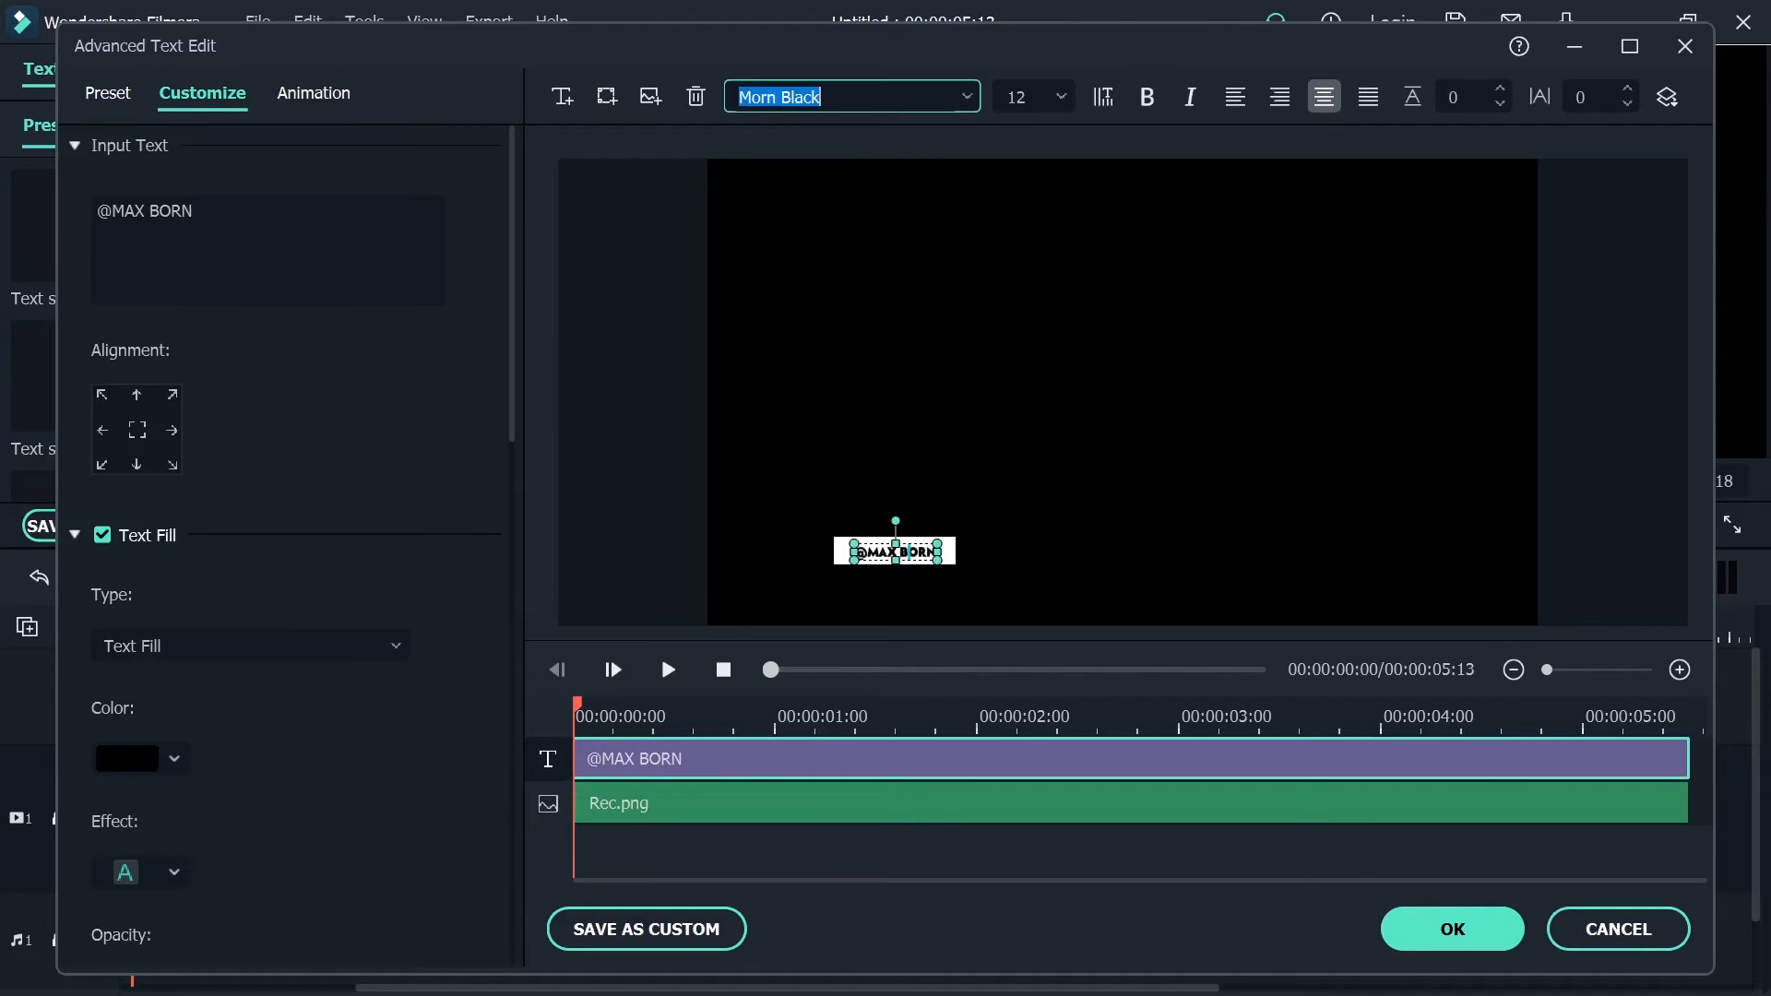
click(966, 97)
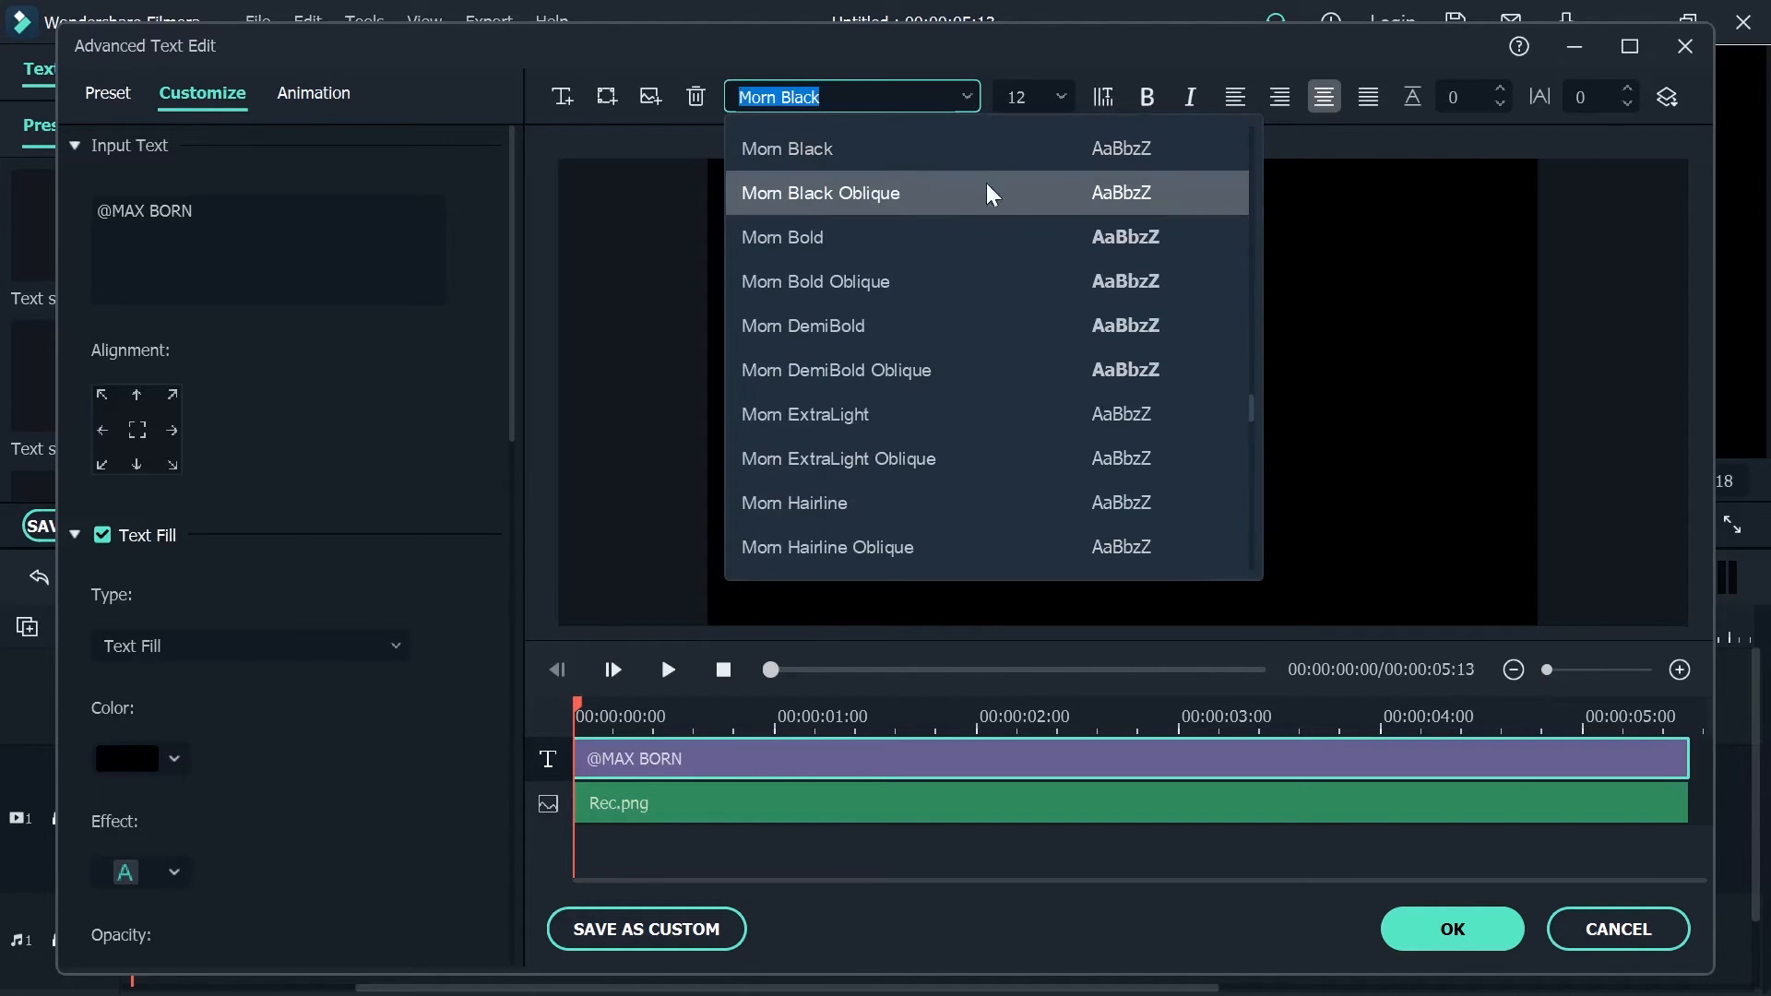
click(998, 221)
click(1082, 392)
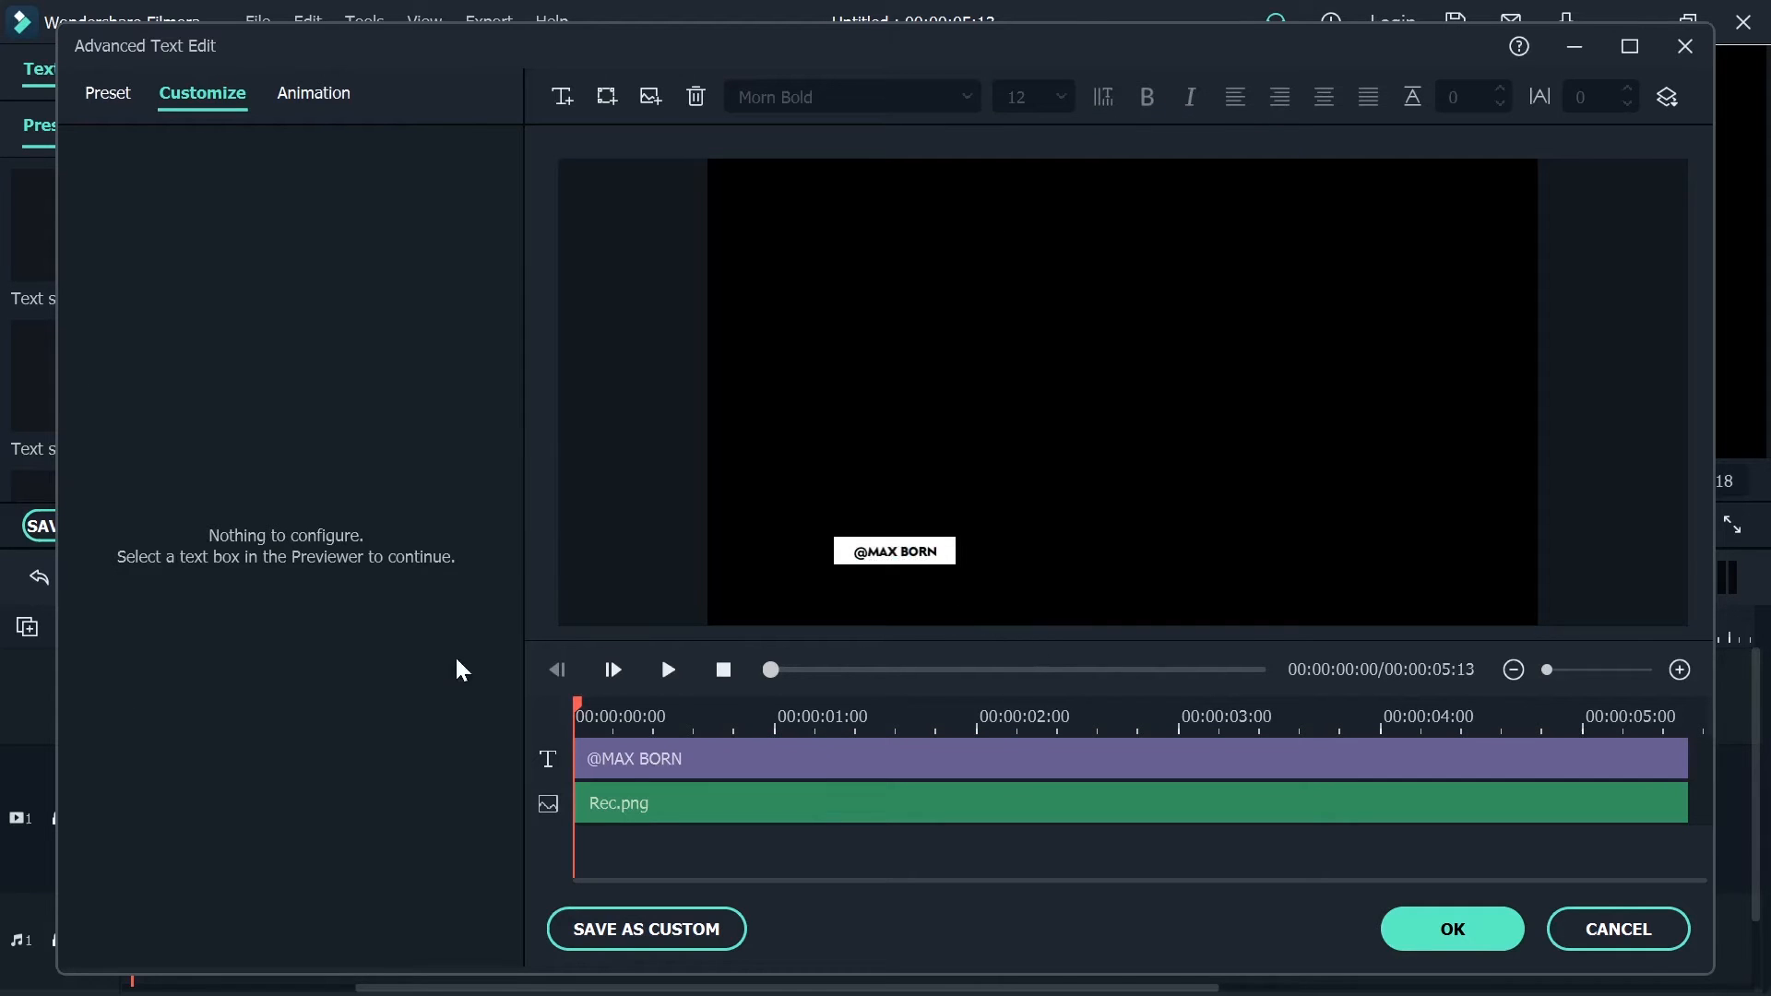
Insert the Instagram.png icon image into the title
click(646, 101)
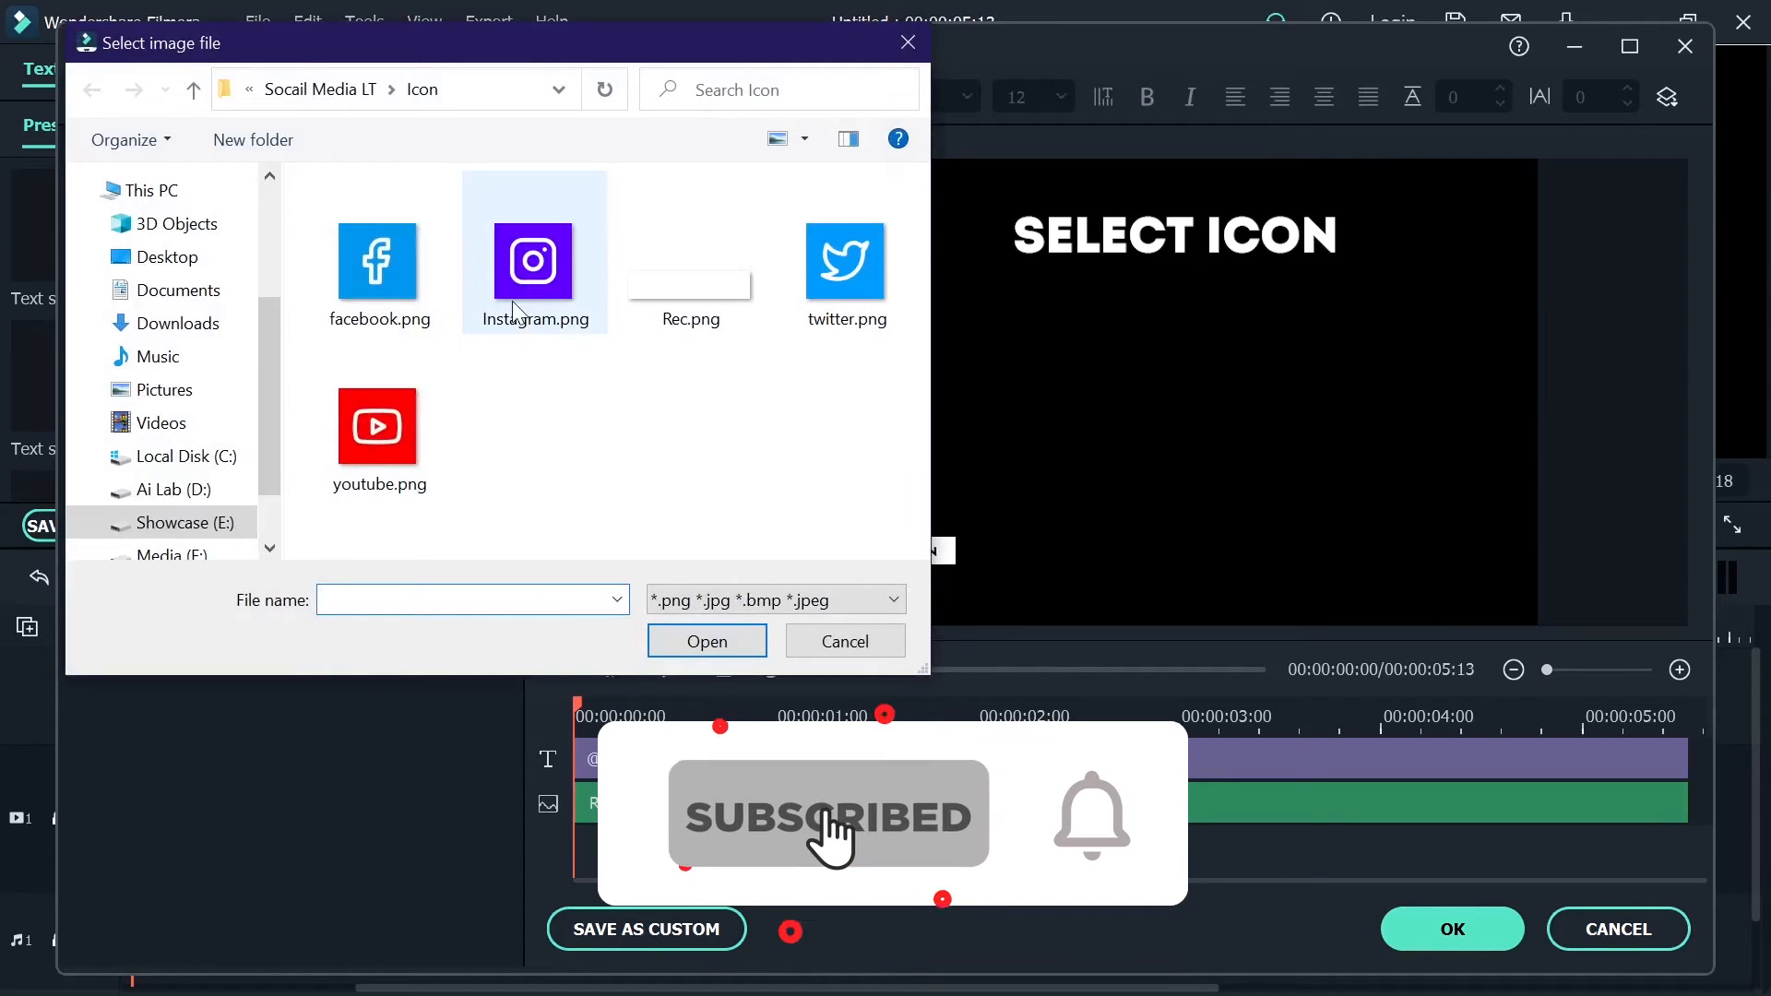
click(533, 261)
click(706, 640)
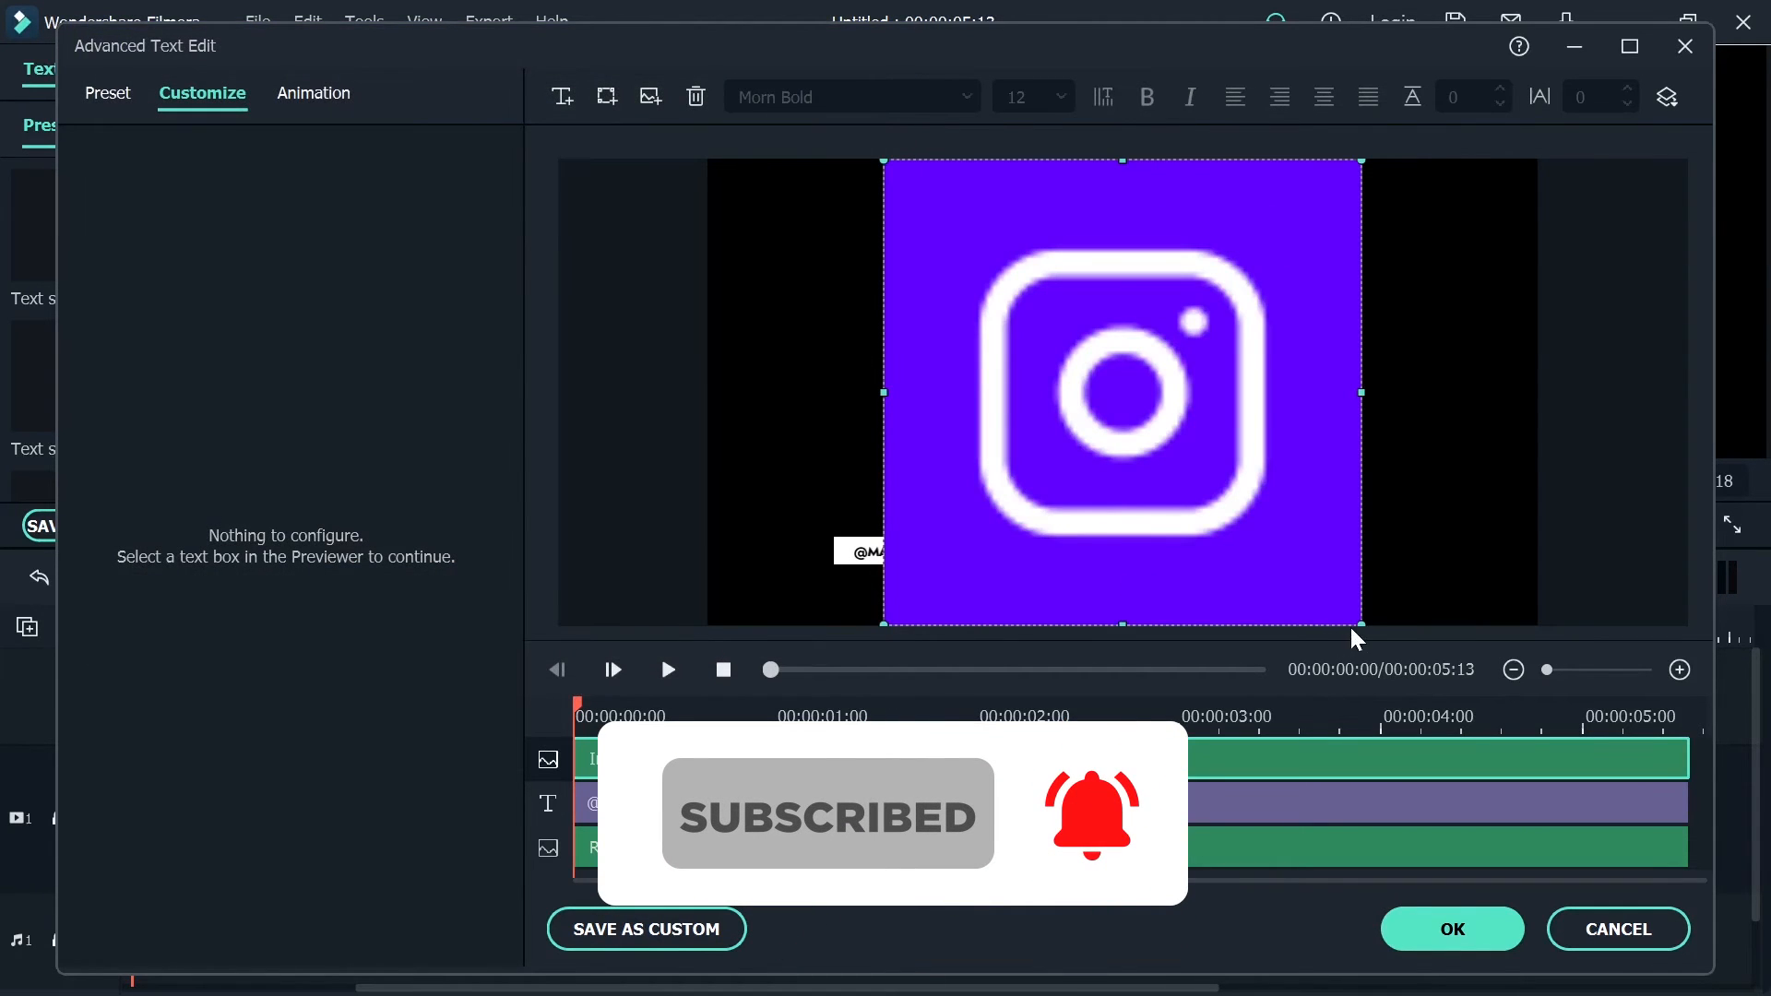
Shrink the Instagram icon to roughly the white rectangle's height and place it just left of the rectangle
drag(1356, 631, 804, 559)
click(823, 561)
click(820, 560)
click(871, 617)
click(817, 553)
key(Right)
key(Right)
Fine-tune the Instagram icon's size and position so it lines up with the white rectangle, leaving a small gap between them
click(853, 595)
click(806, 558)
click(1048, 472)
click(814, 554)
click(926, 609)
click(809, 553)
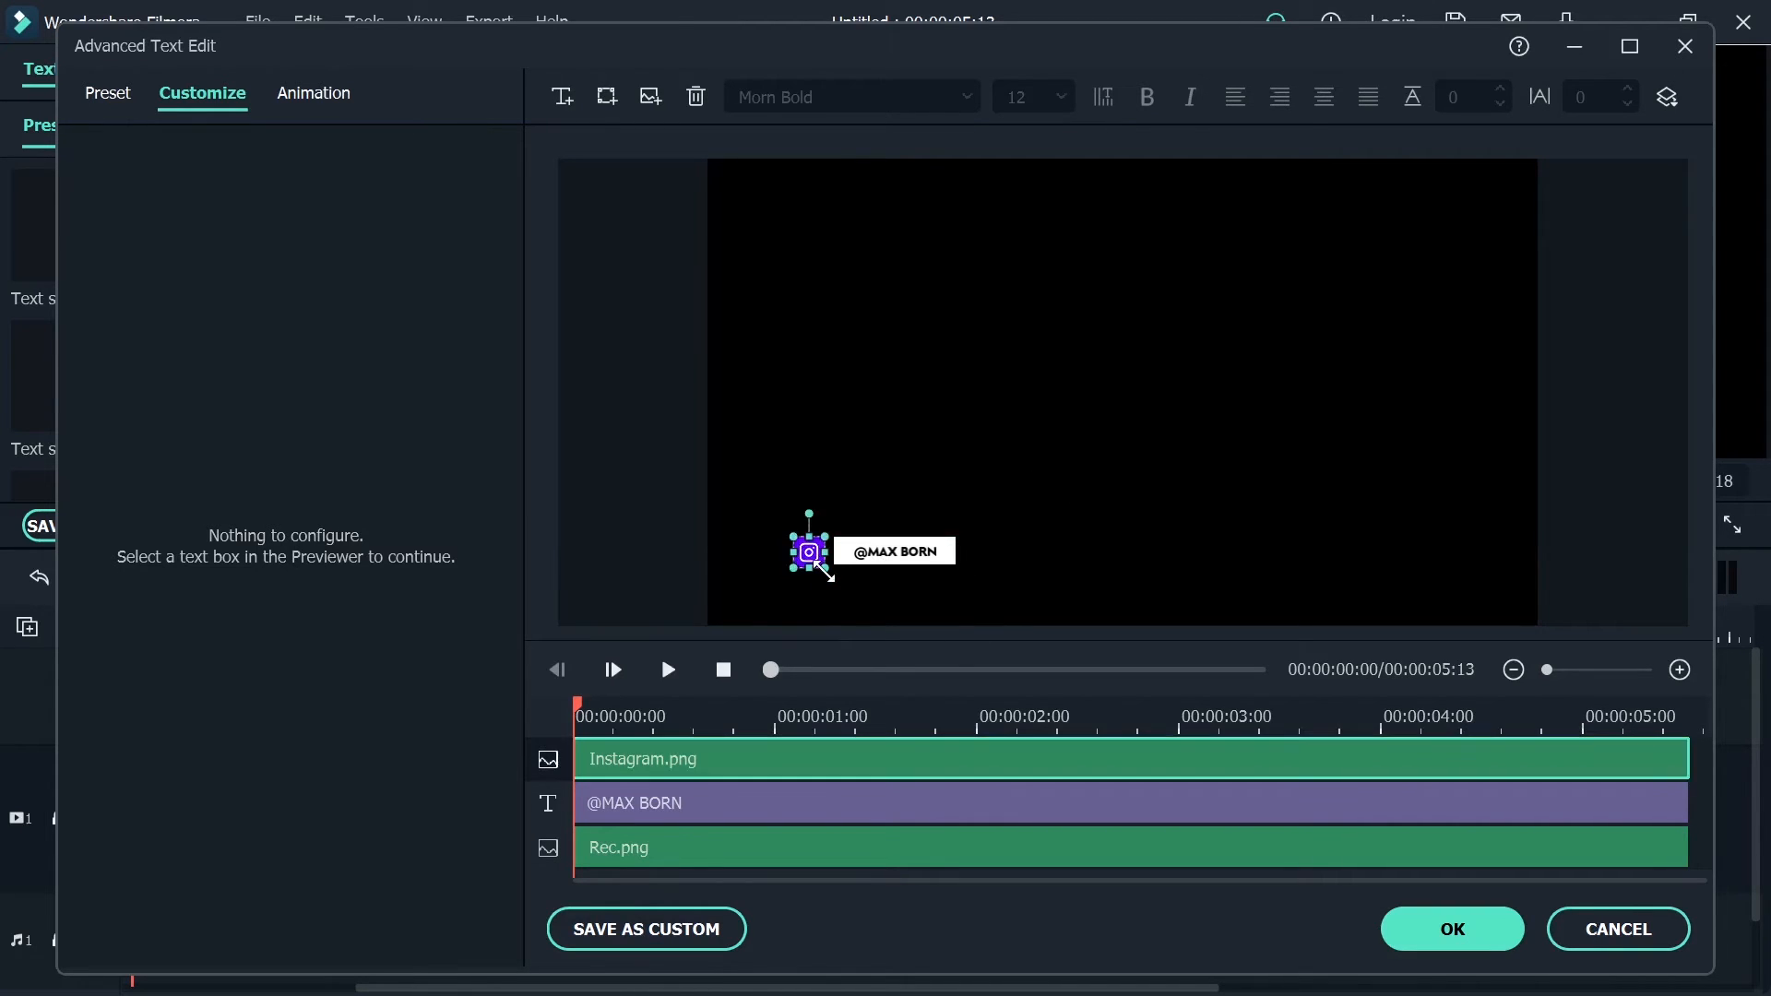
click(908, 581)
click(809, 553)
click(659, 523)
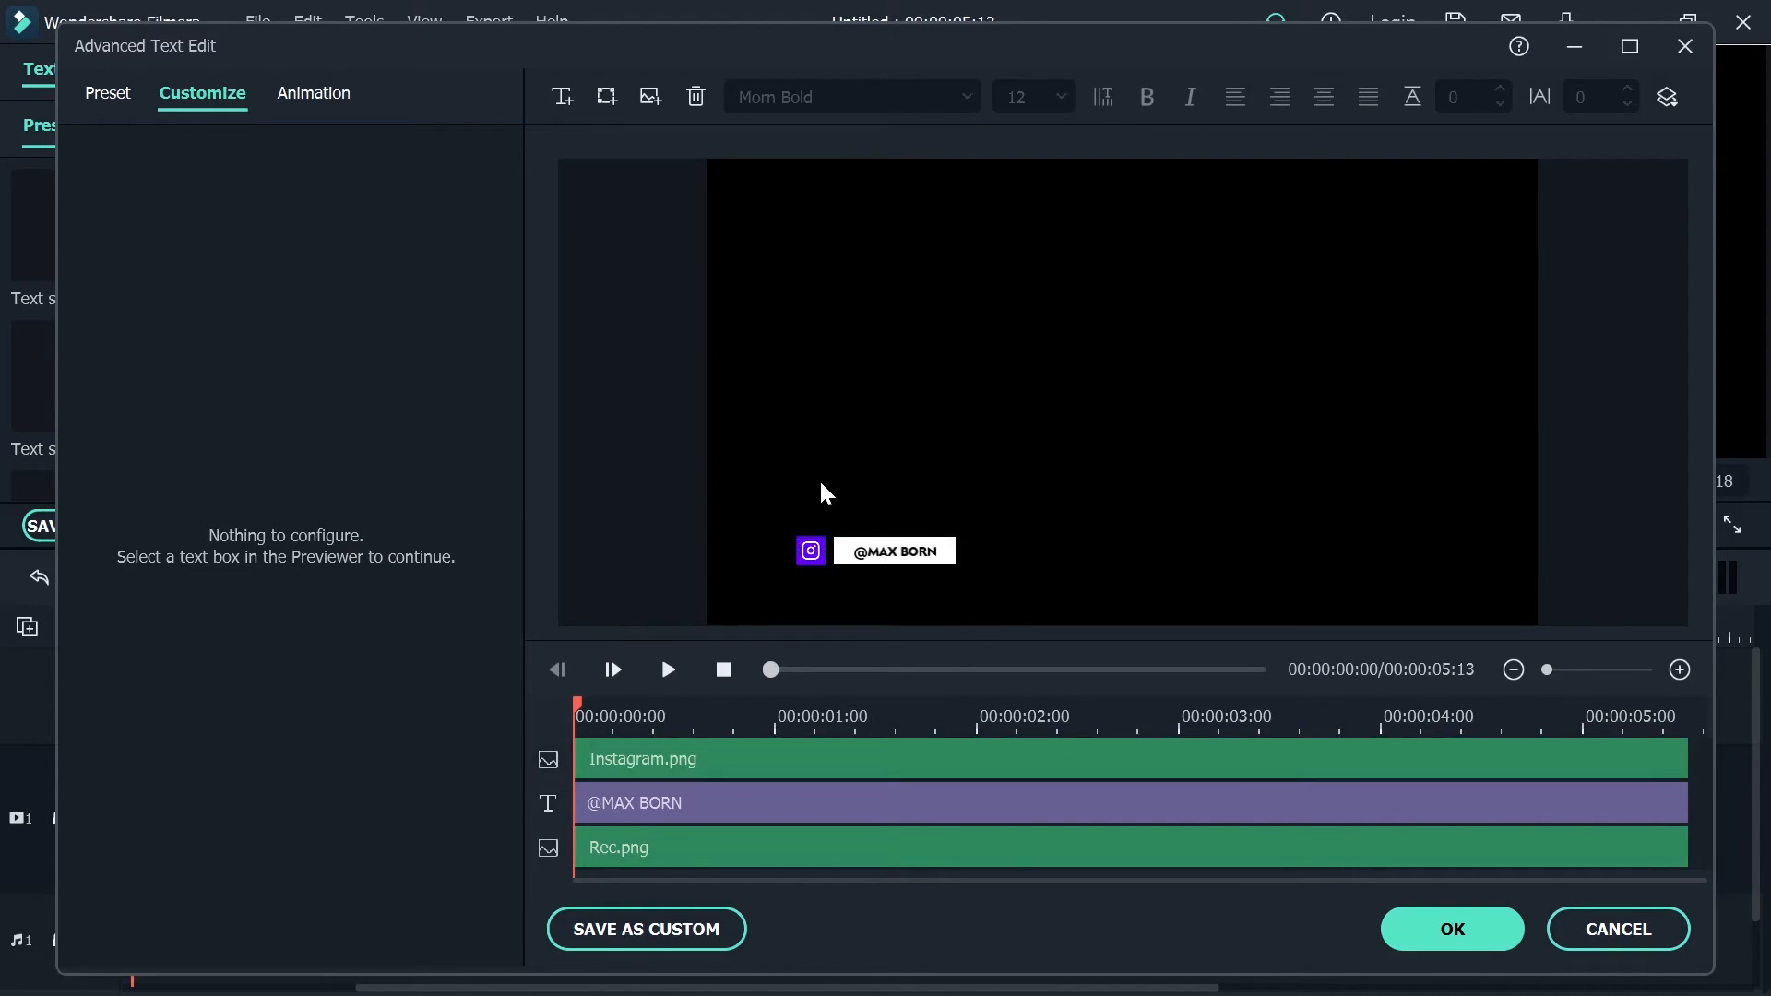
click(812, 551)
click(920, 471)
Trim the starts of the Rec.png and handle text layers so both begin slightly after the Instagram icon layer
click(617, 851)
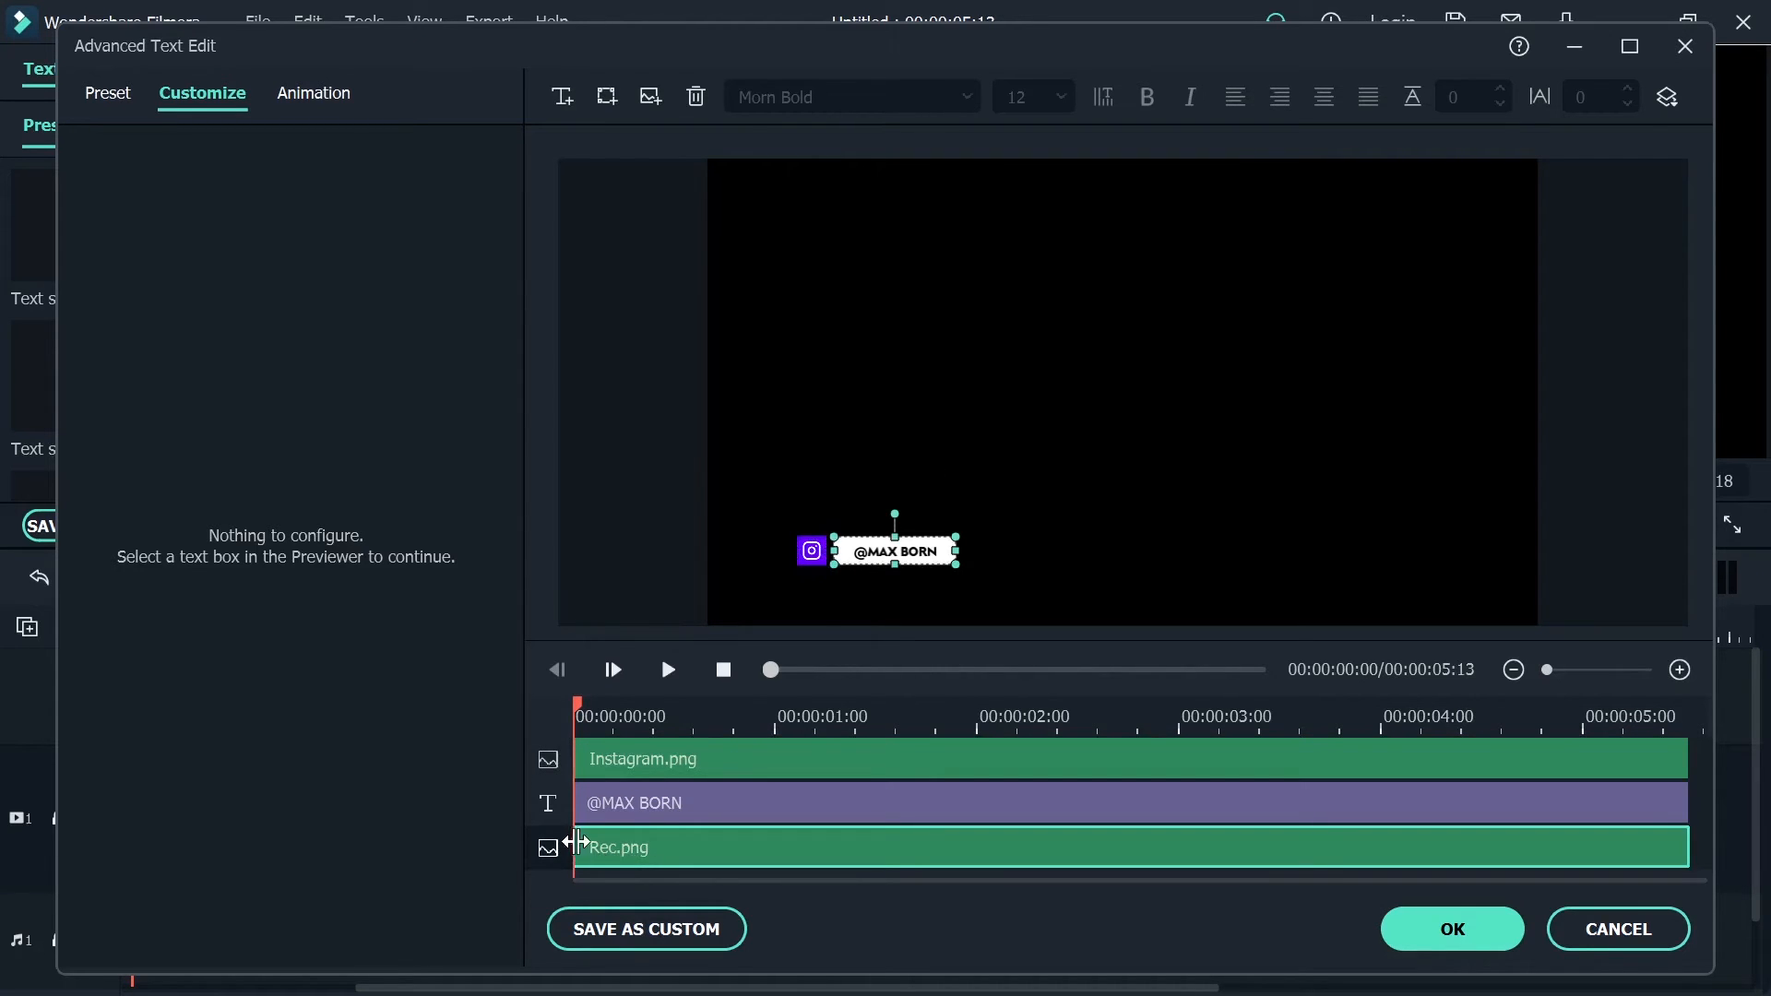
drag(576, 842, 605, 805)
click(579, 801)
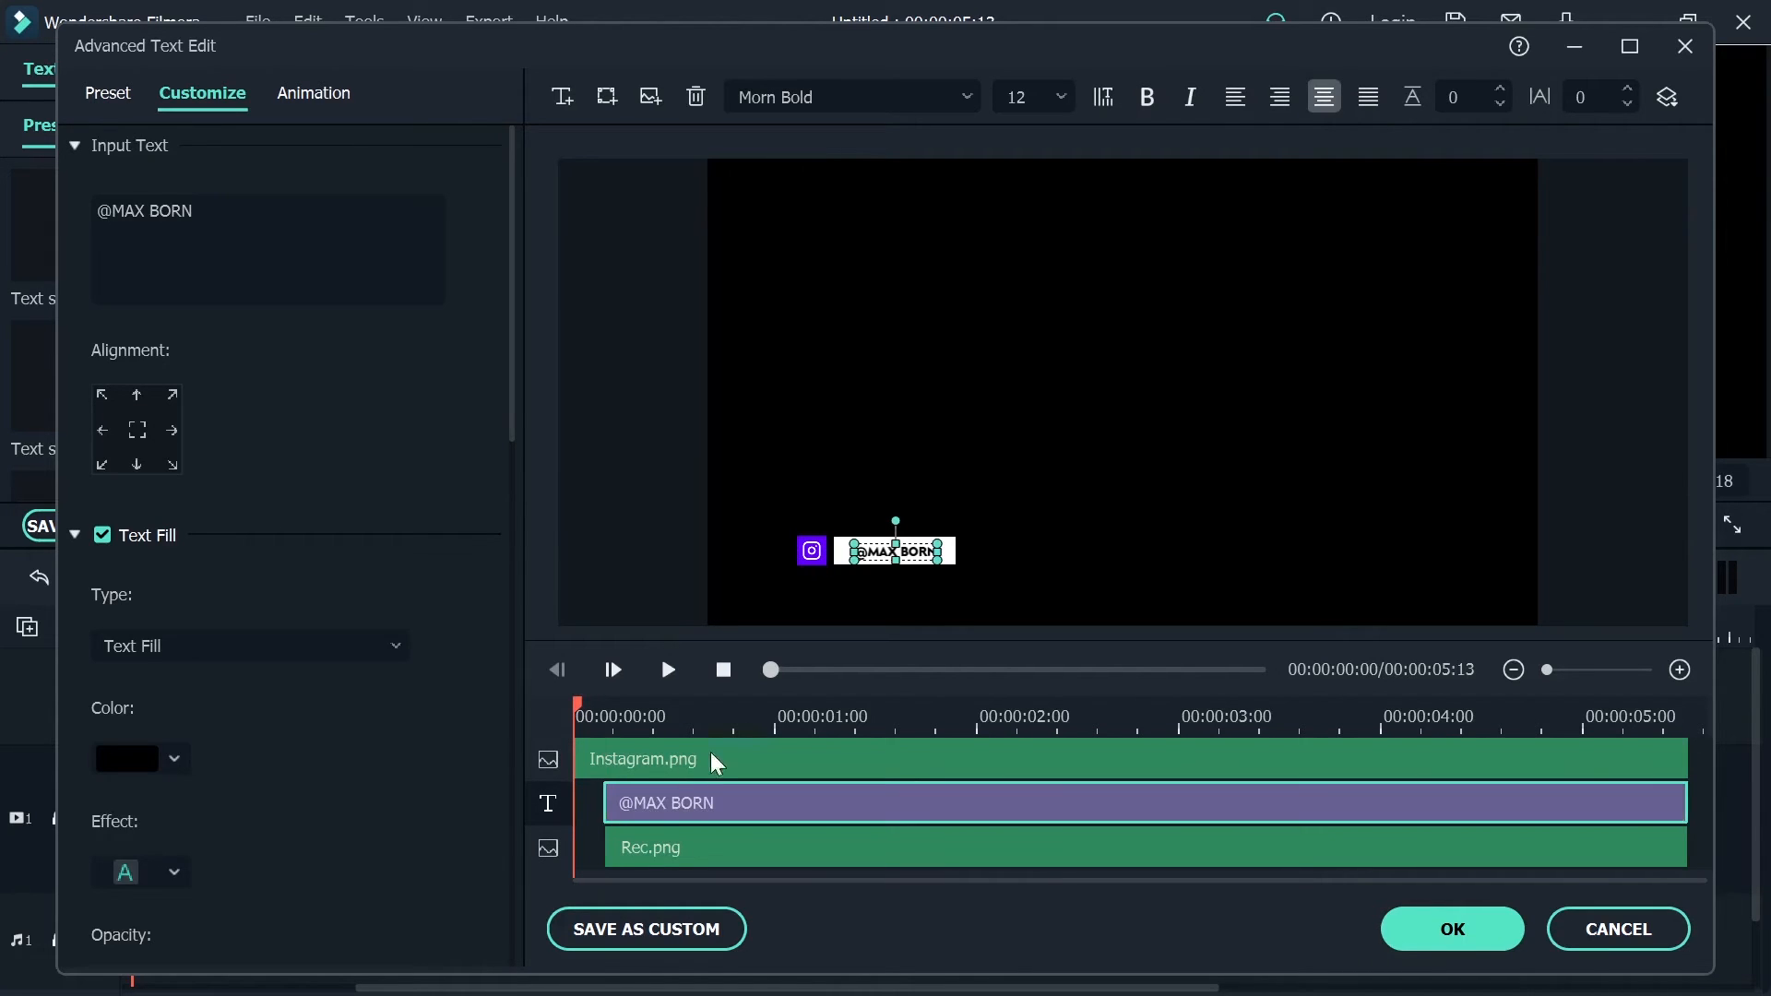
Apply the To the Right 2 animation to the Instagram icon layer and preview it
click(687, 762)
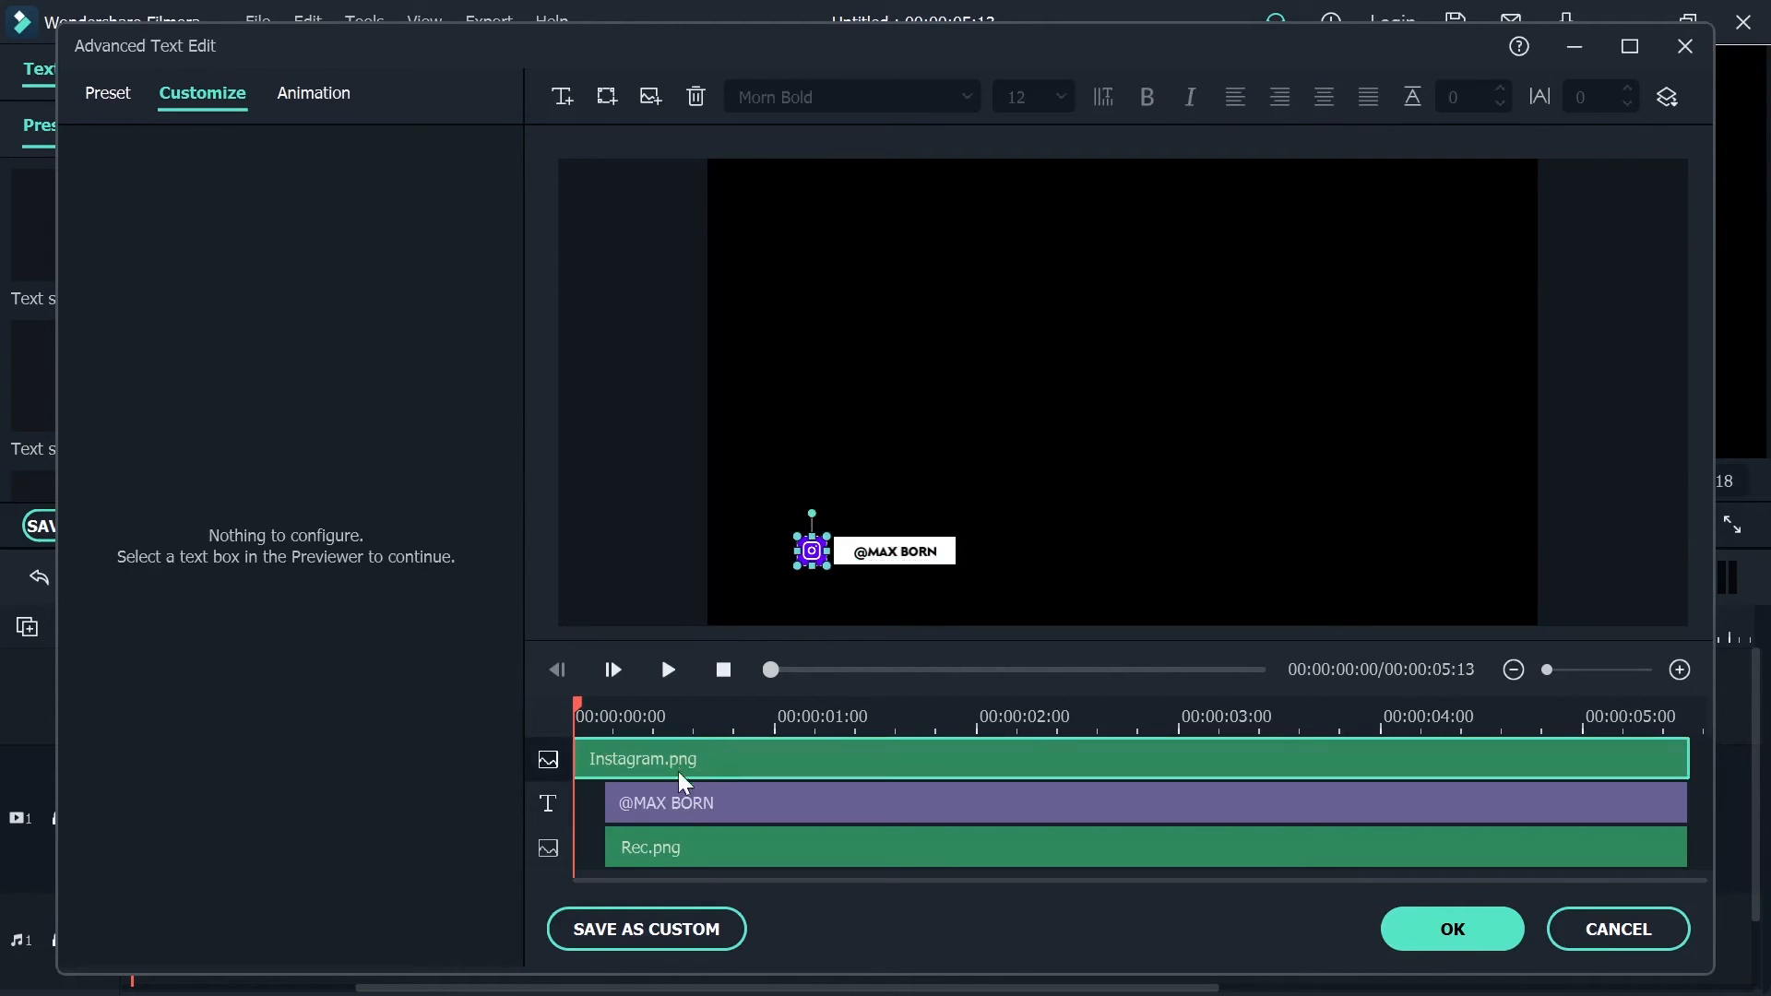
click(306, 88)
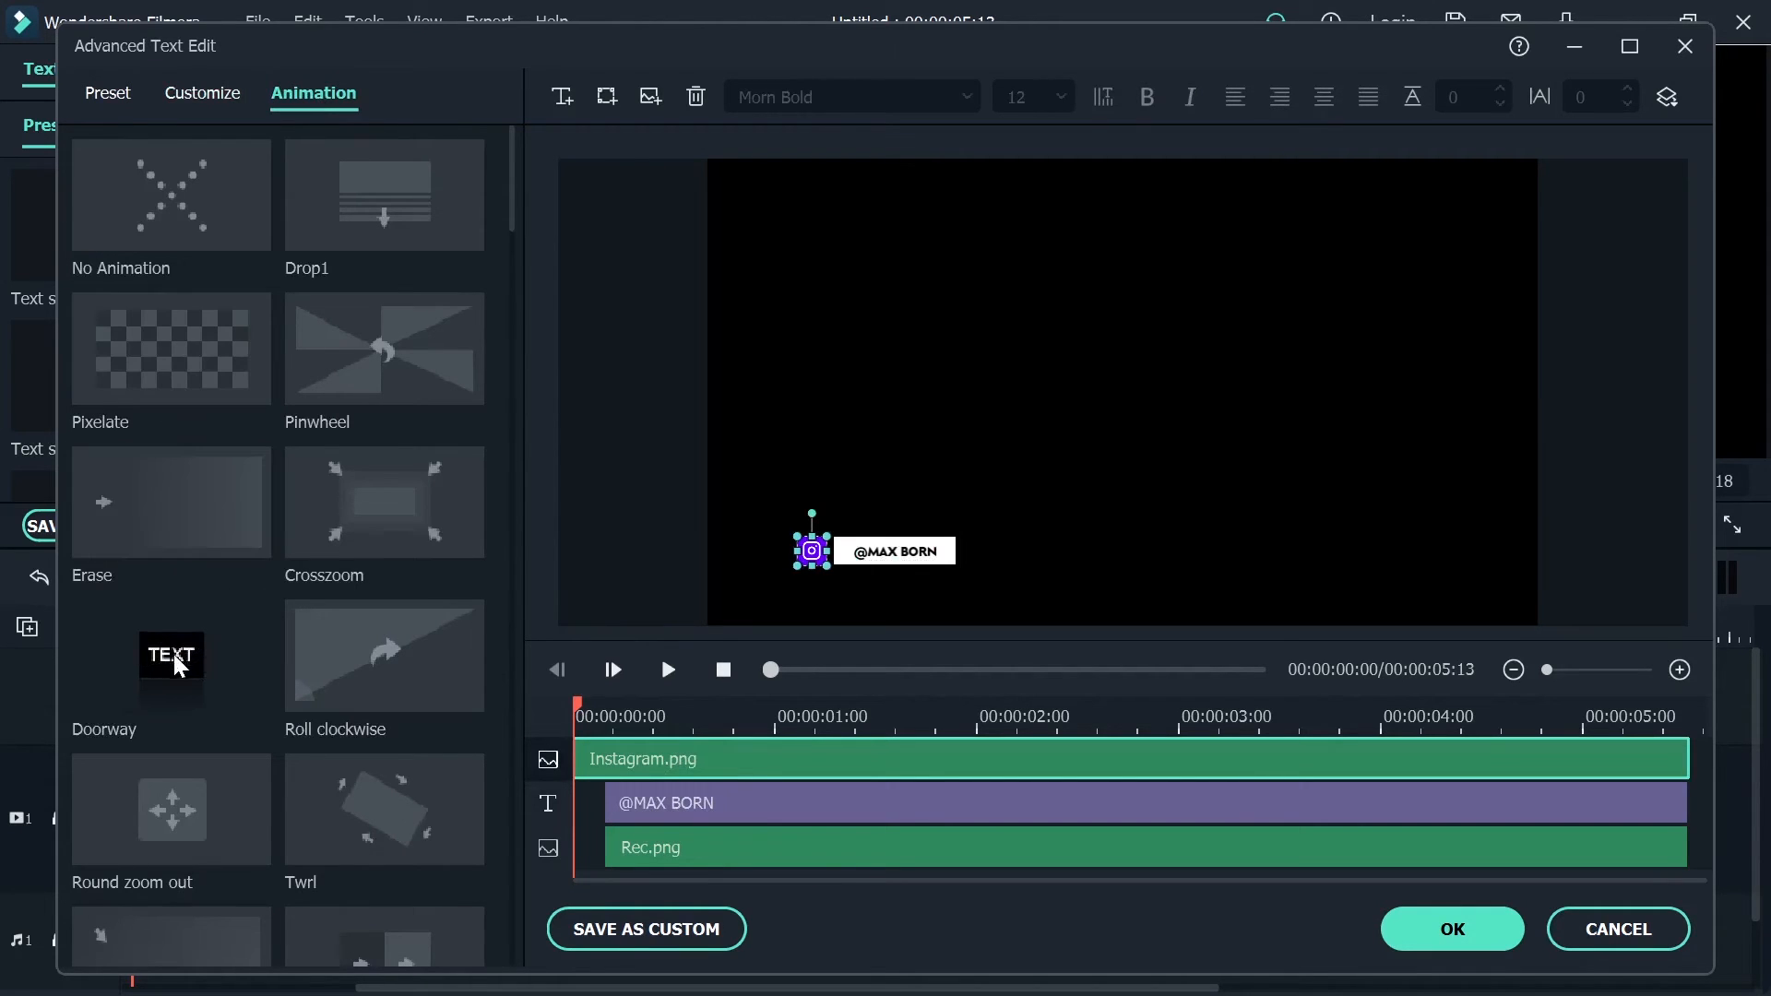
scroll(174, 665, down, 3)
scroll(183, 600, down, 3)
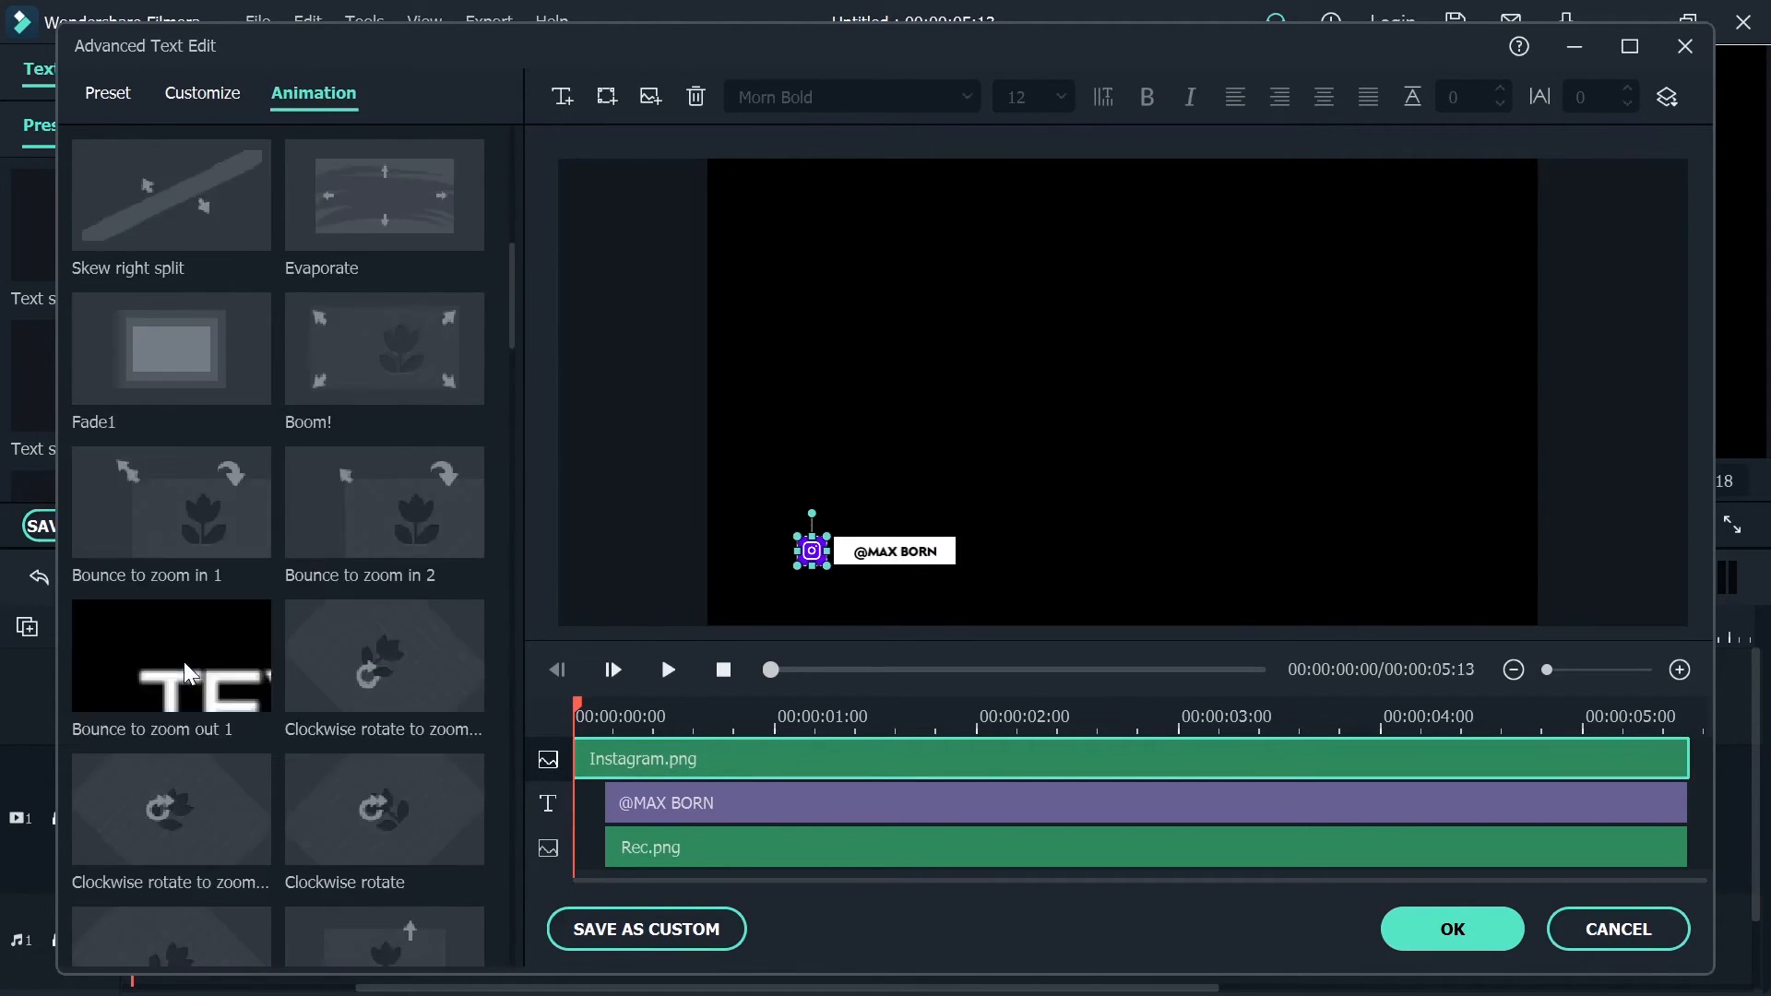
scroll(162, 749, down, 6)
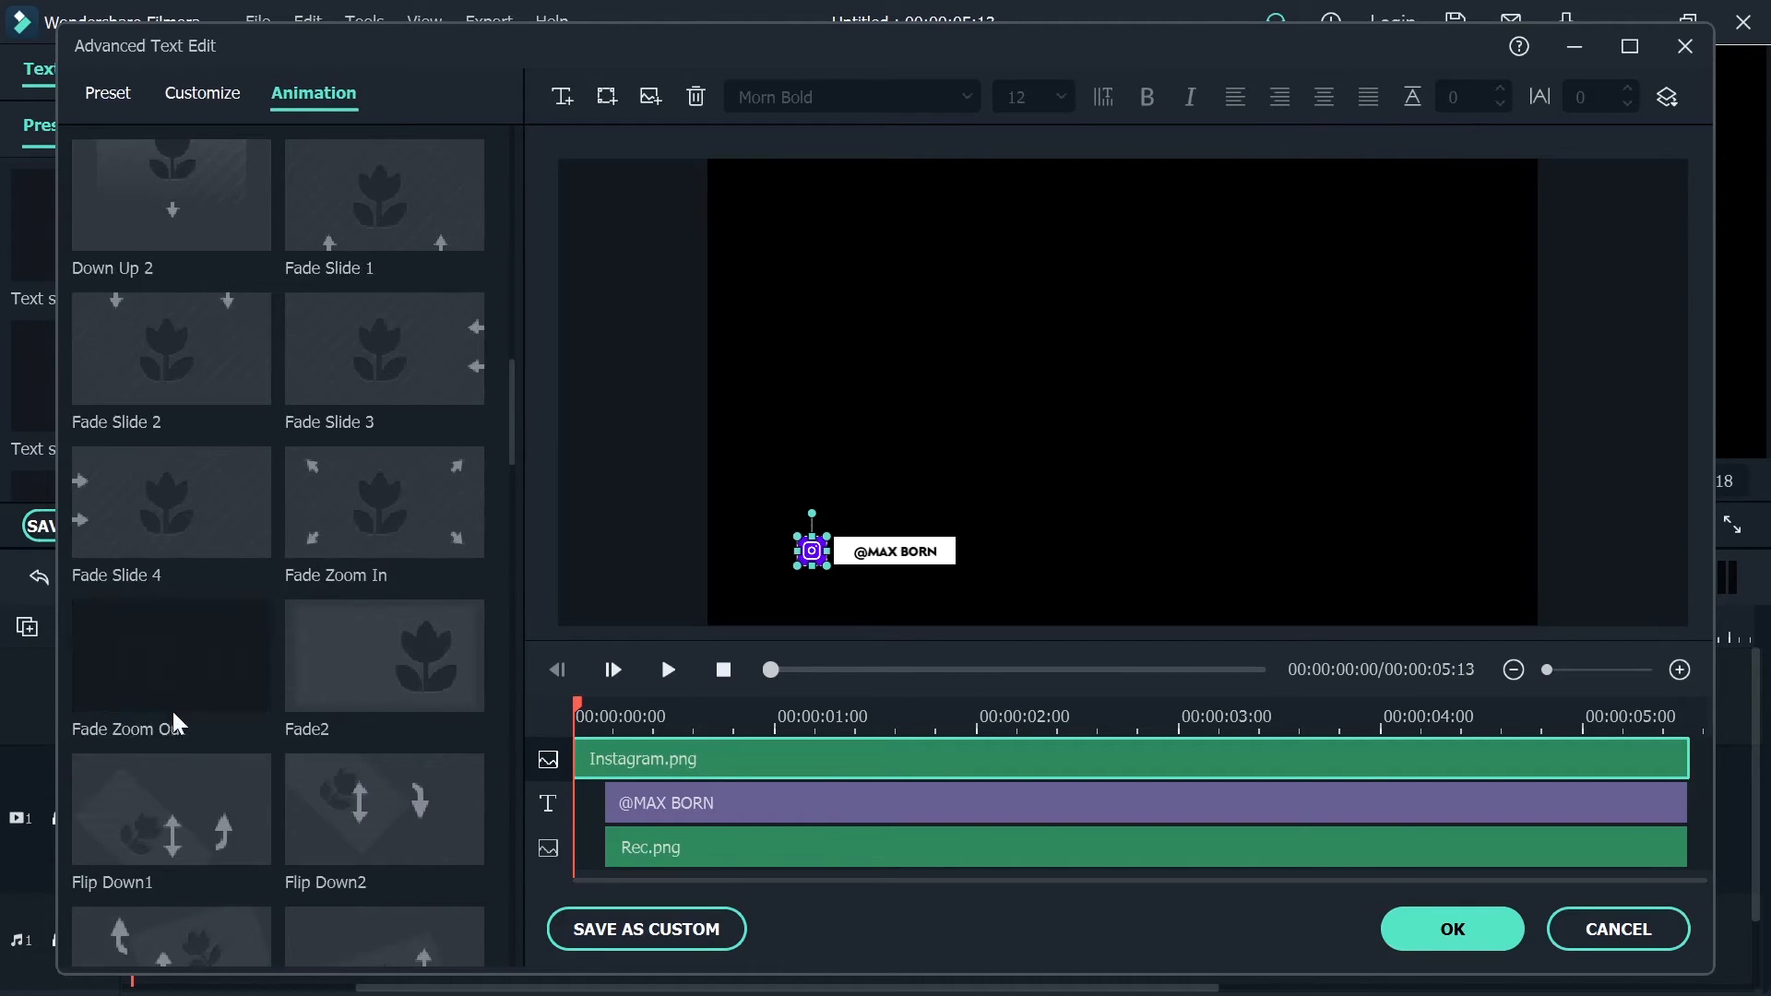
scroll(171, 708, down, 3)
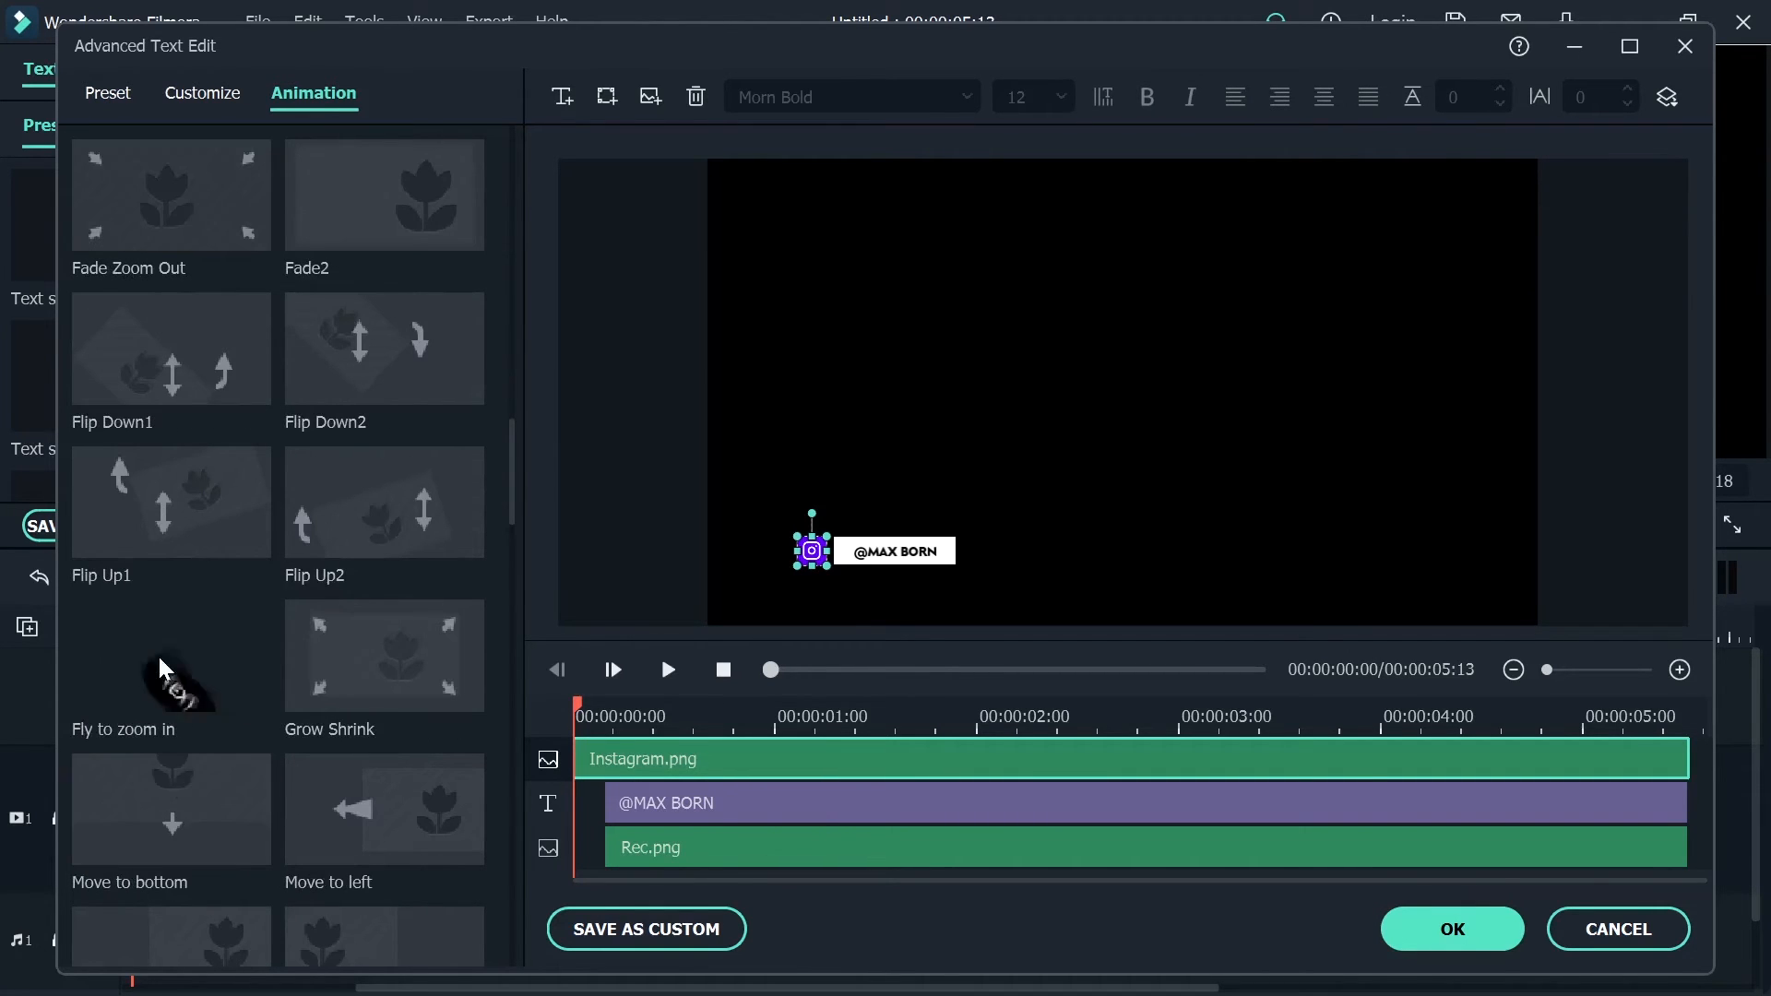
scroll(158, 656, down, 3)
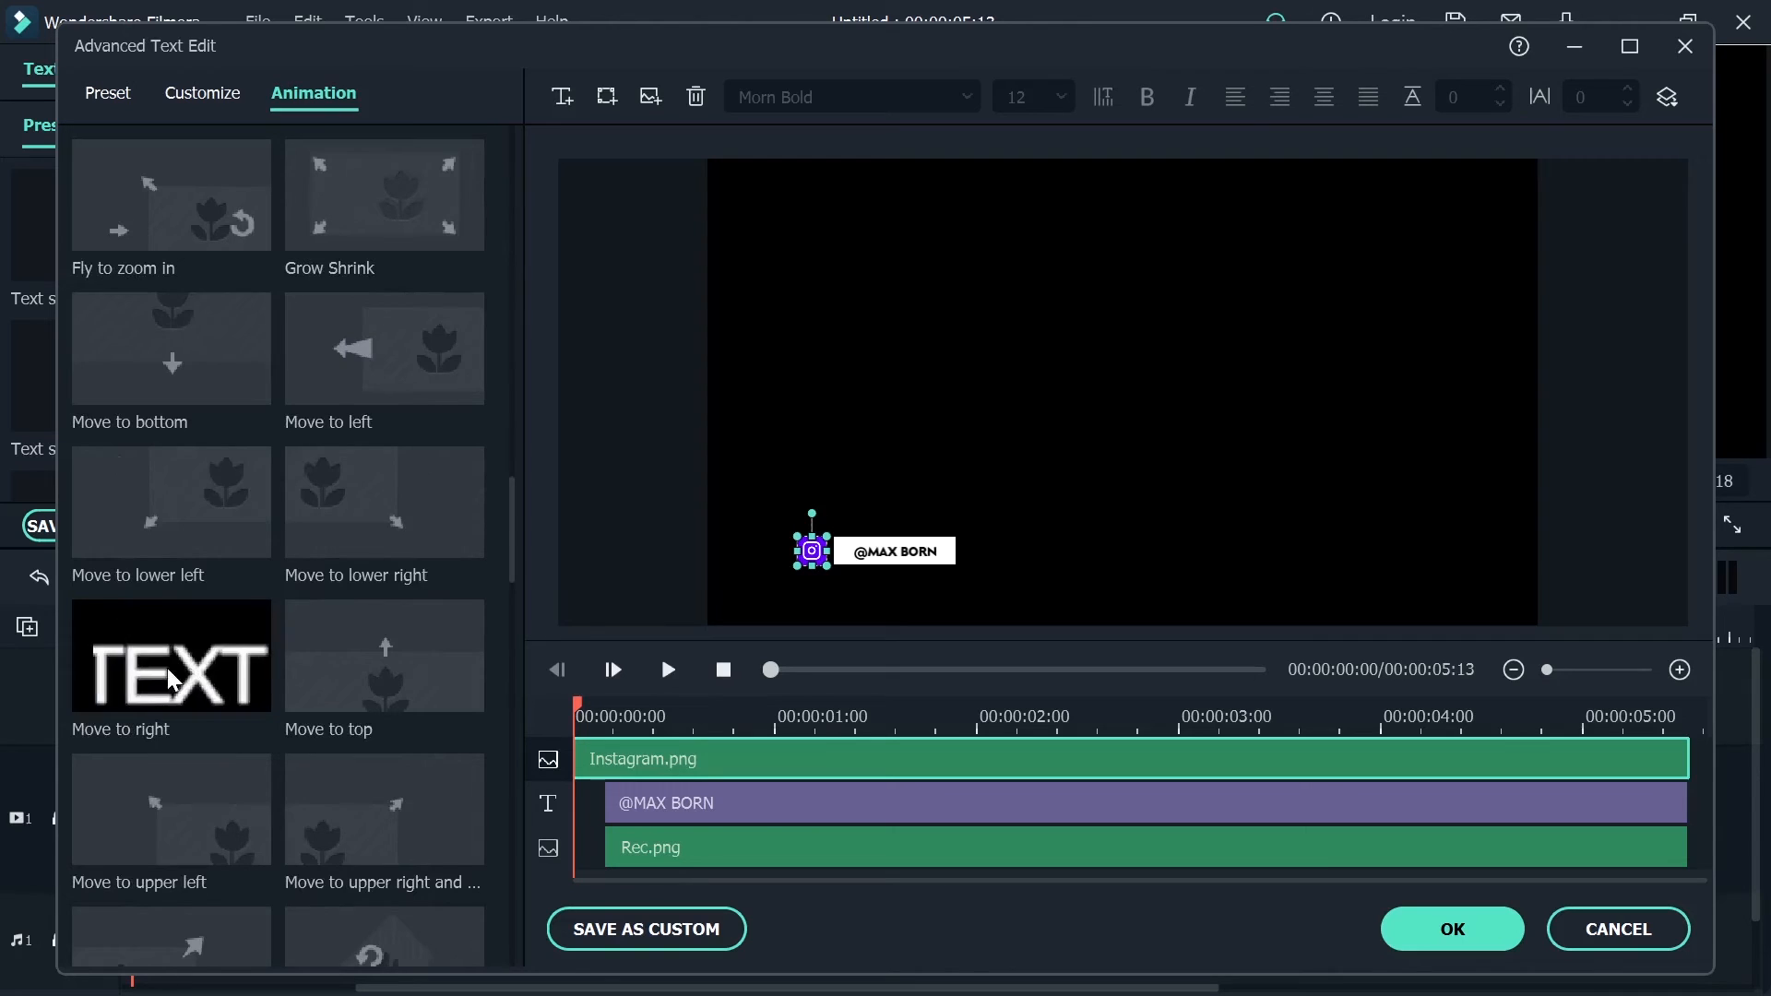
scroll(168, 667, down, 5)
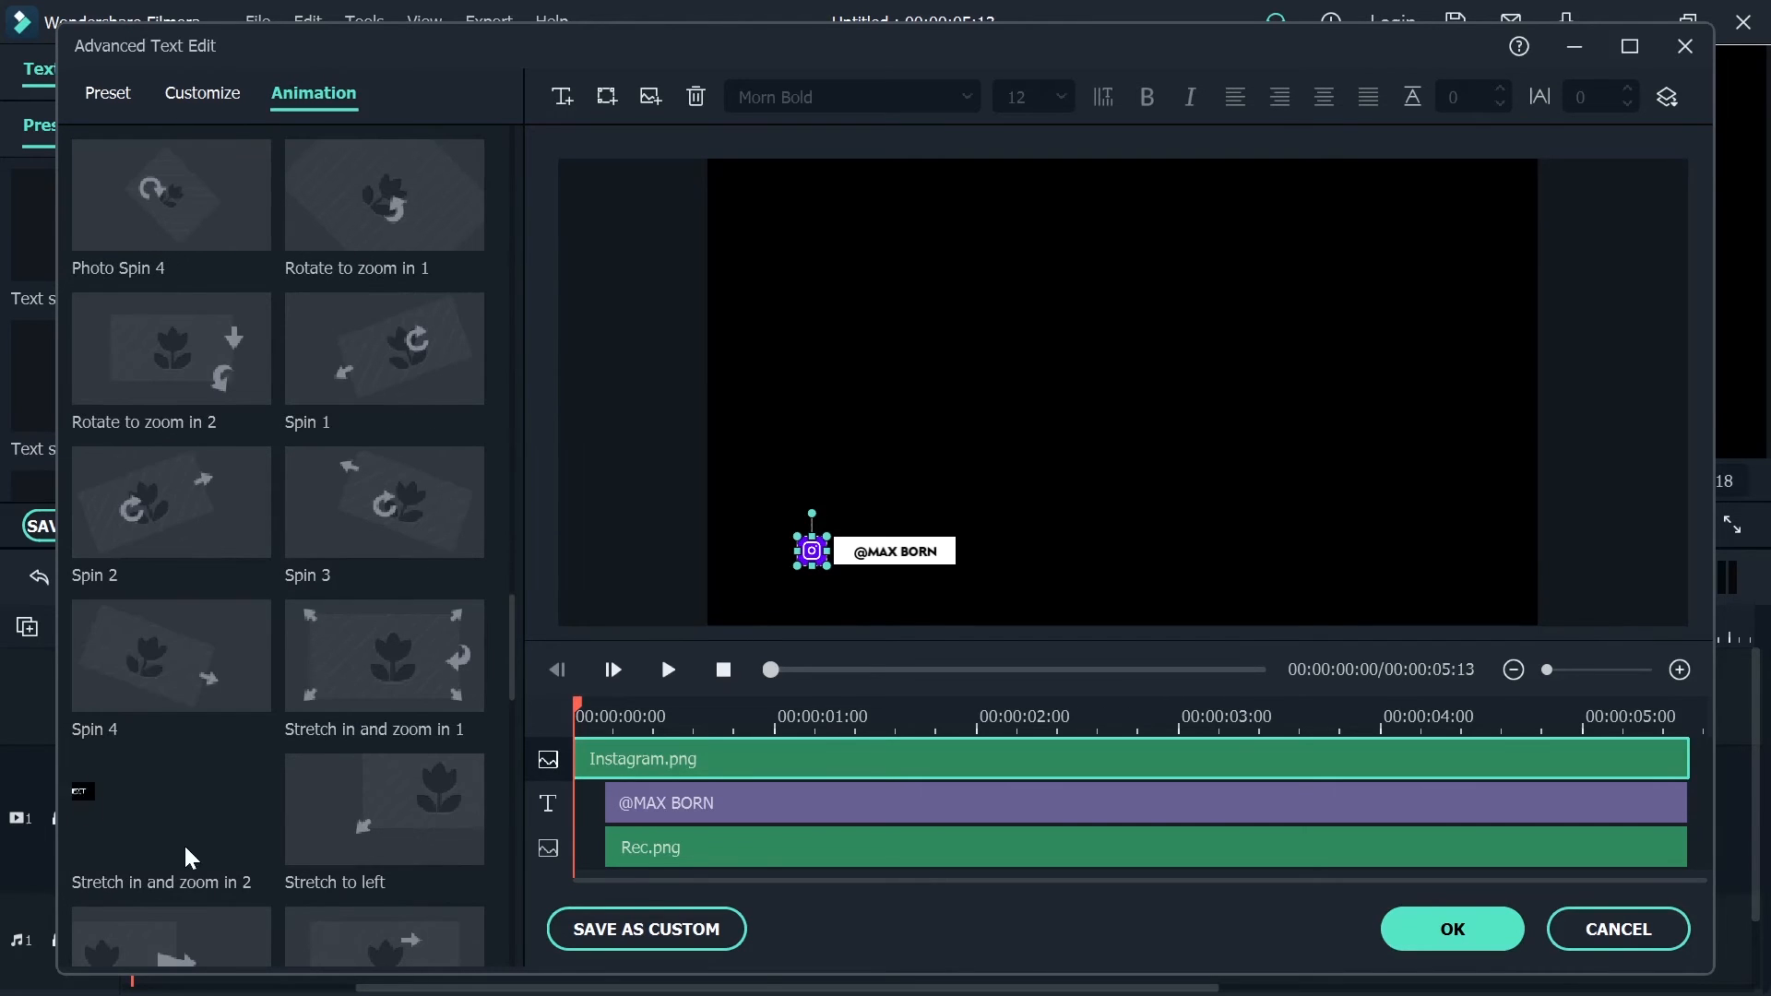
scroll(184, 843, down, 3)
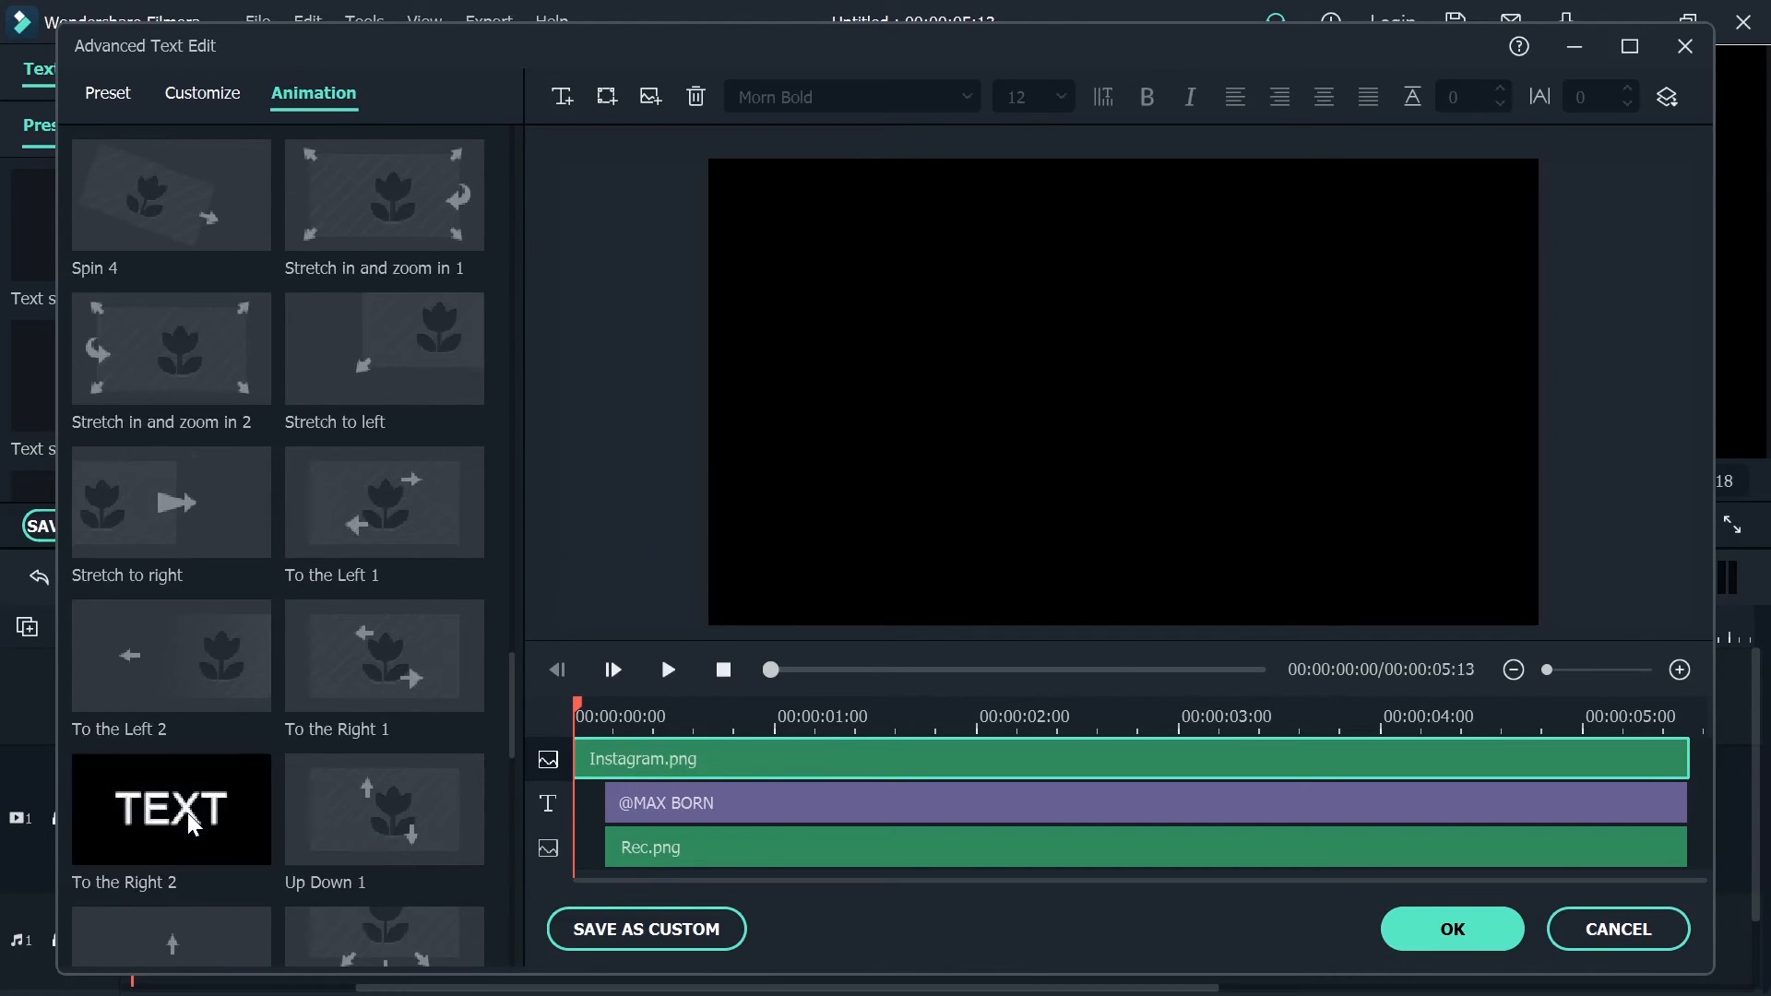
click(186, 812)
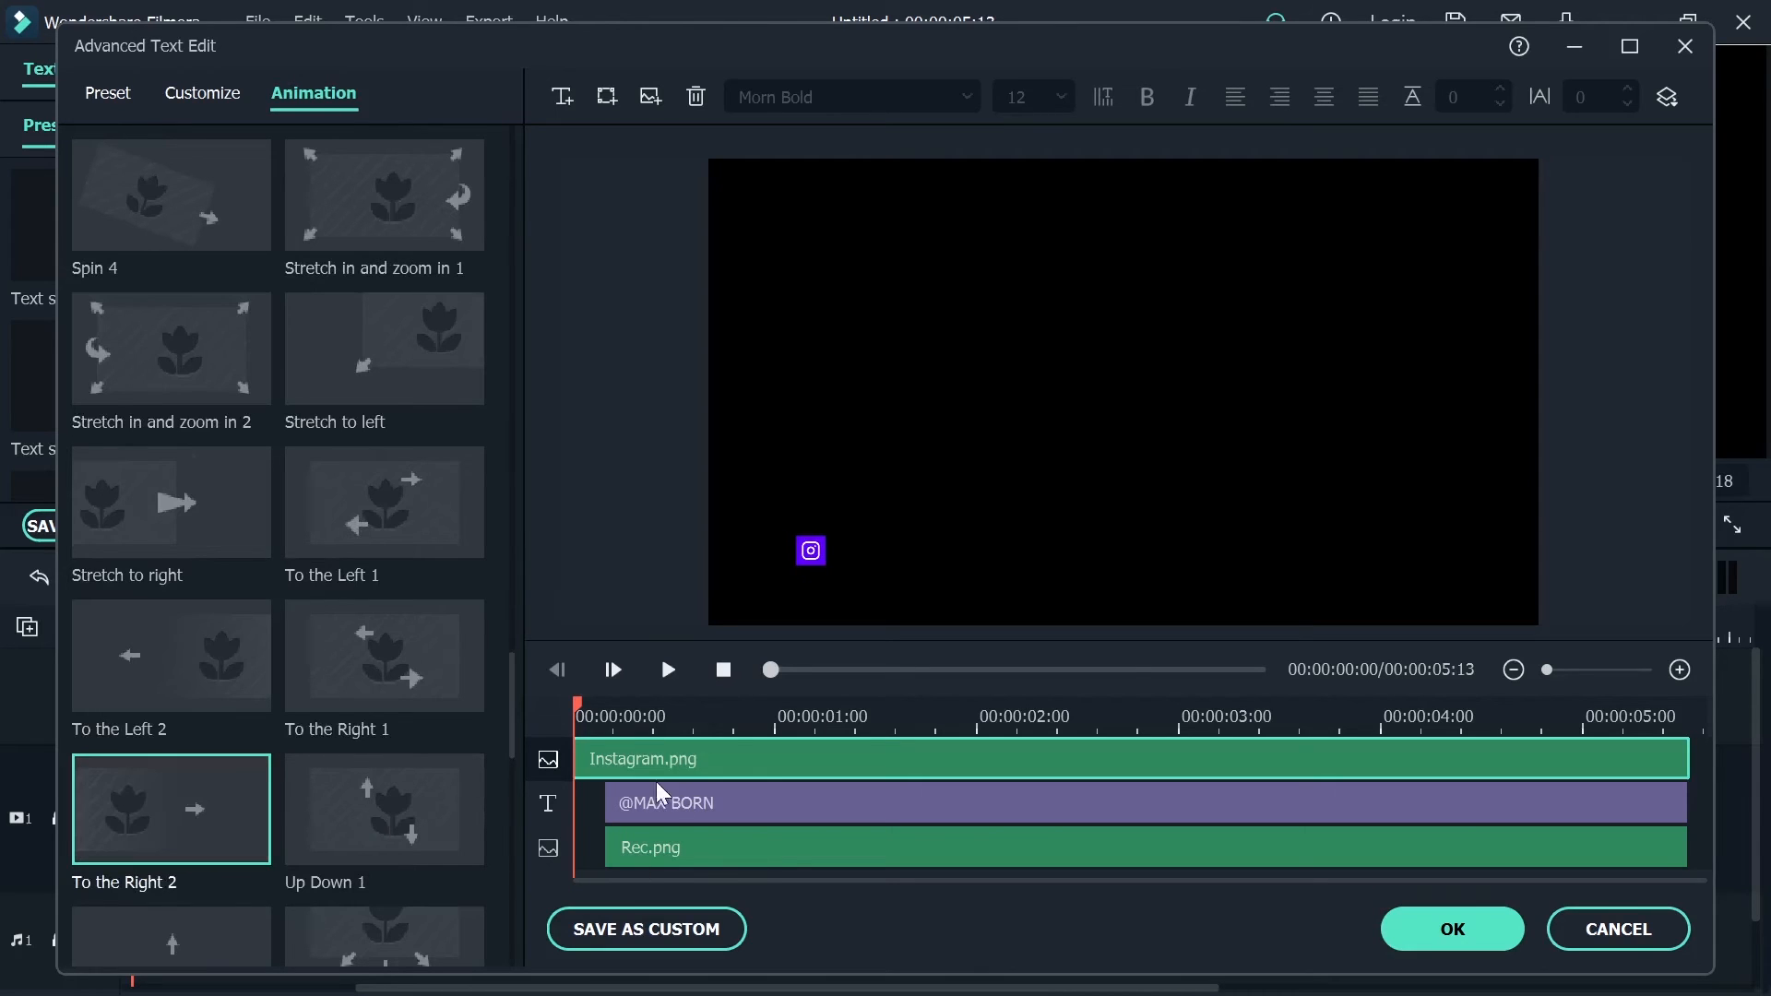
click(664, 669)
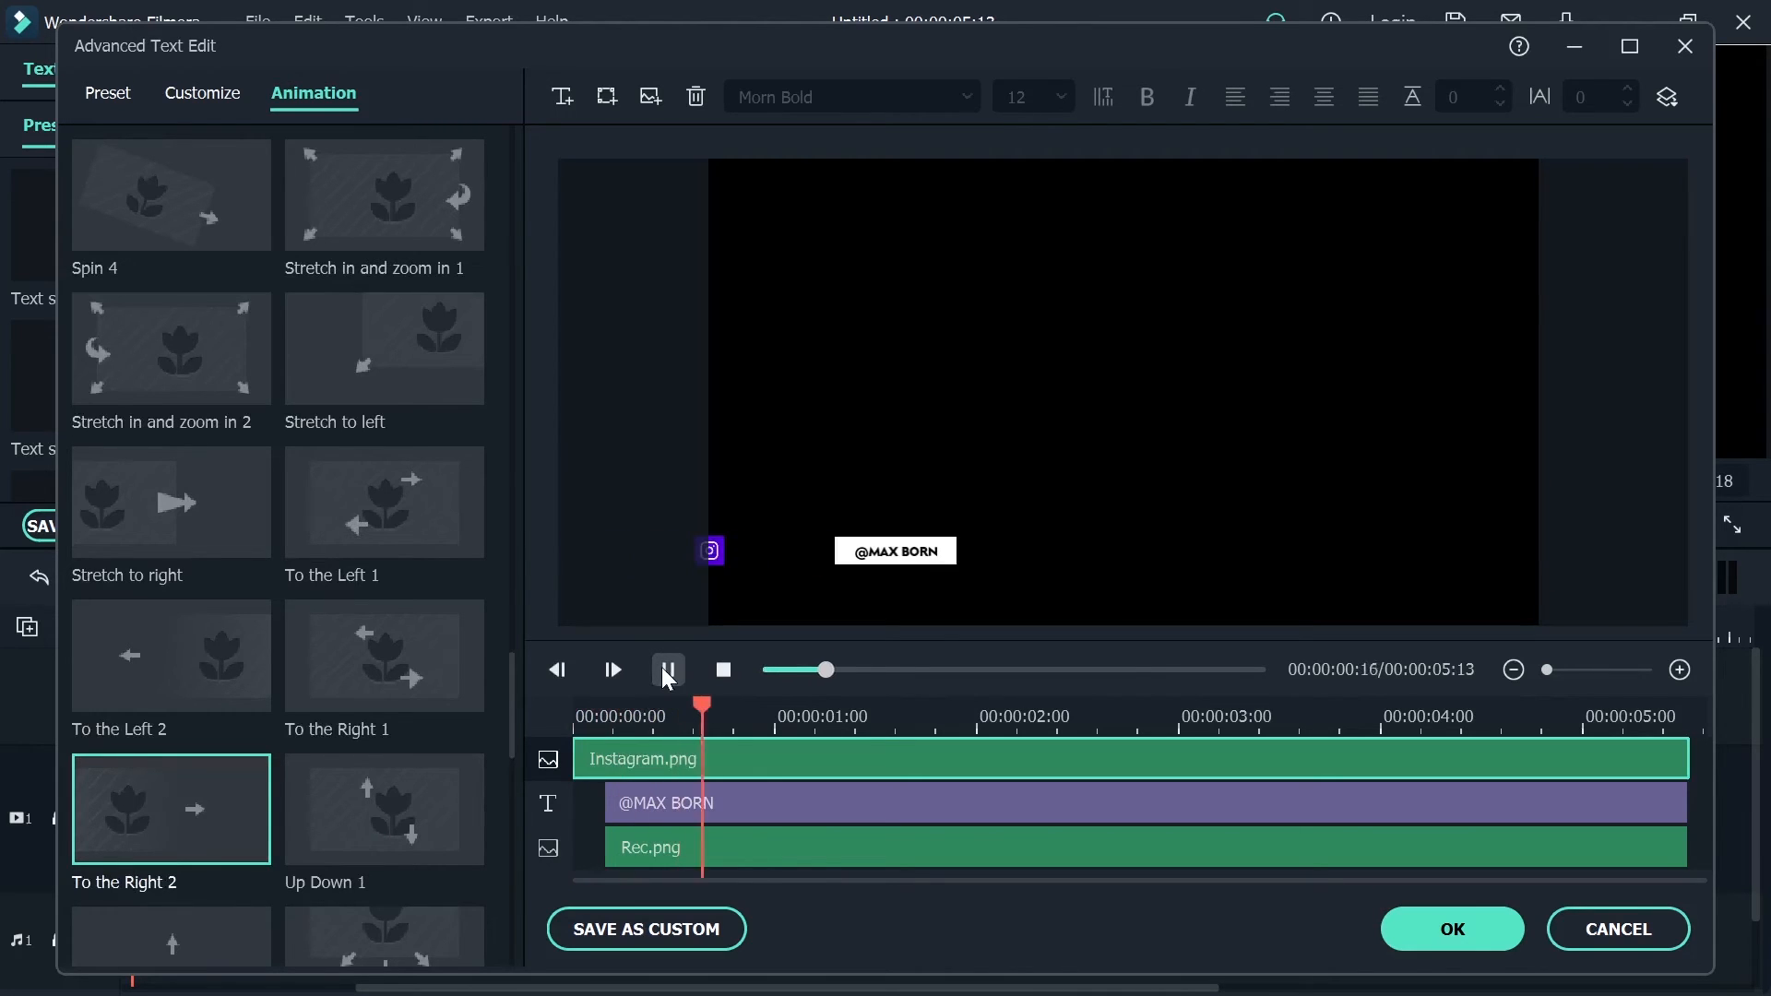
click(664, 669)
Apply the To the Right 2 animation to the Rec.png layer and extend the layer's start back to 00:00:00:00
click(660, 845)
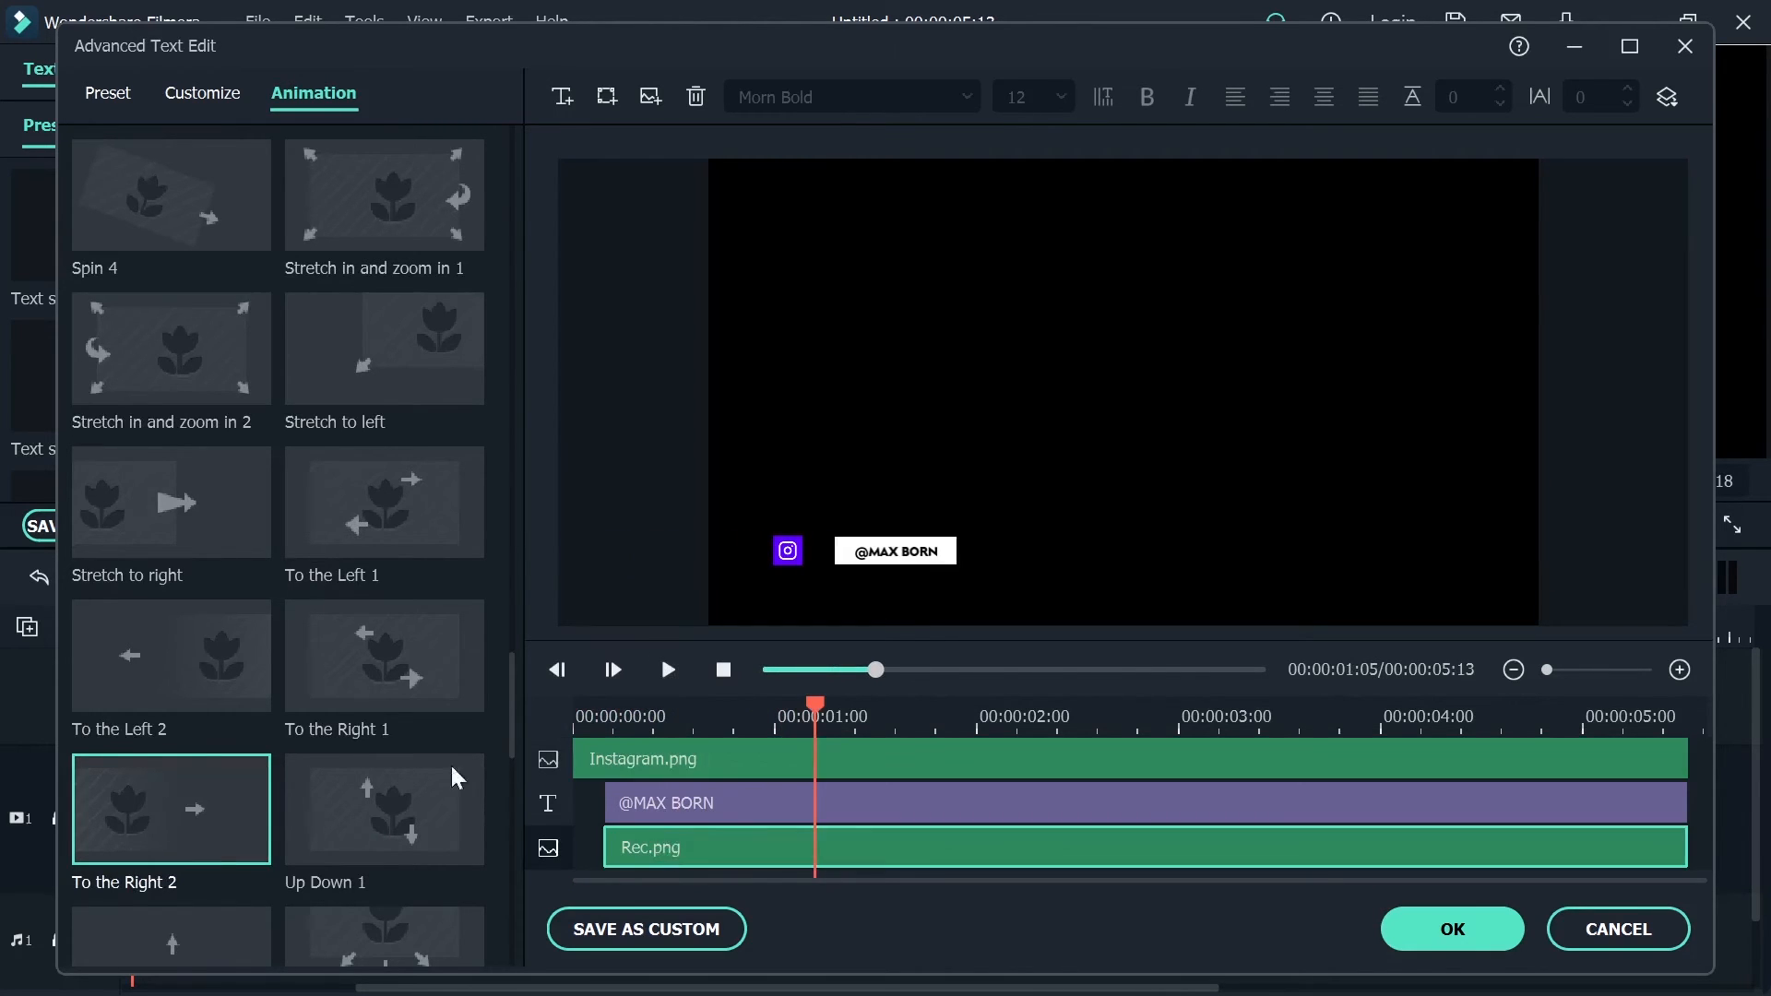
click(197, 814)
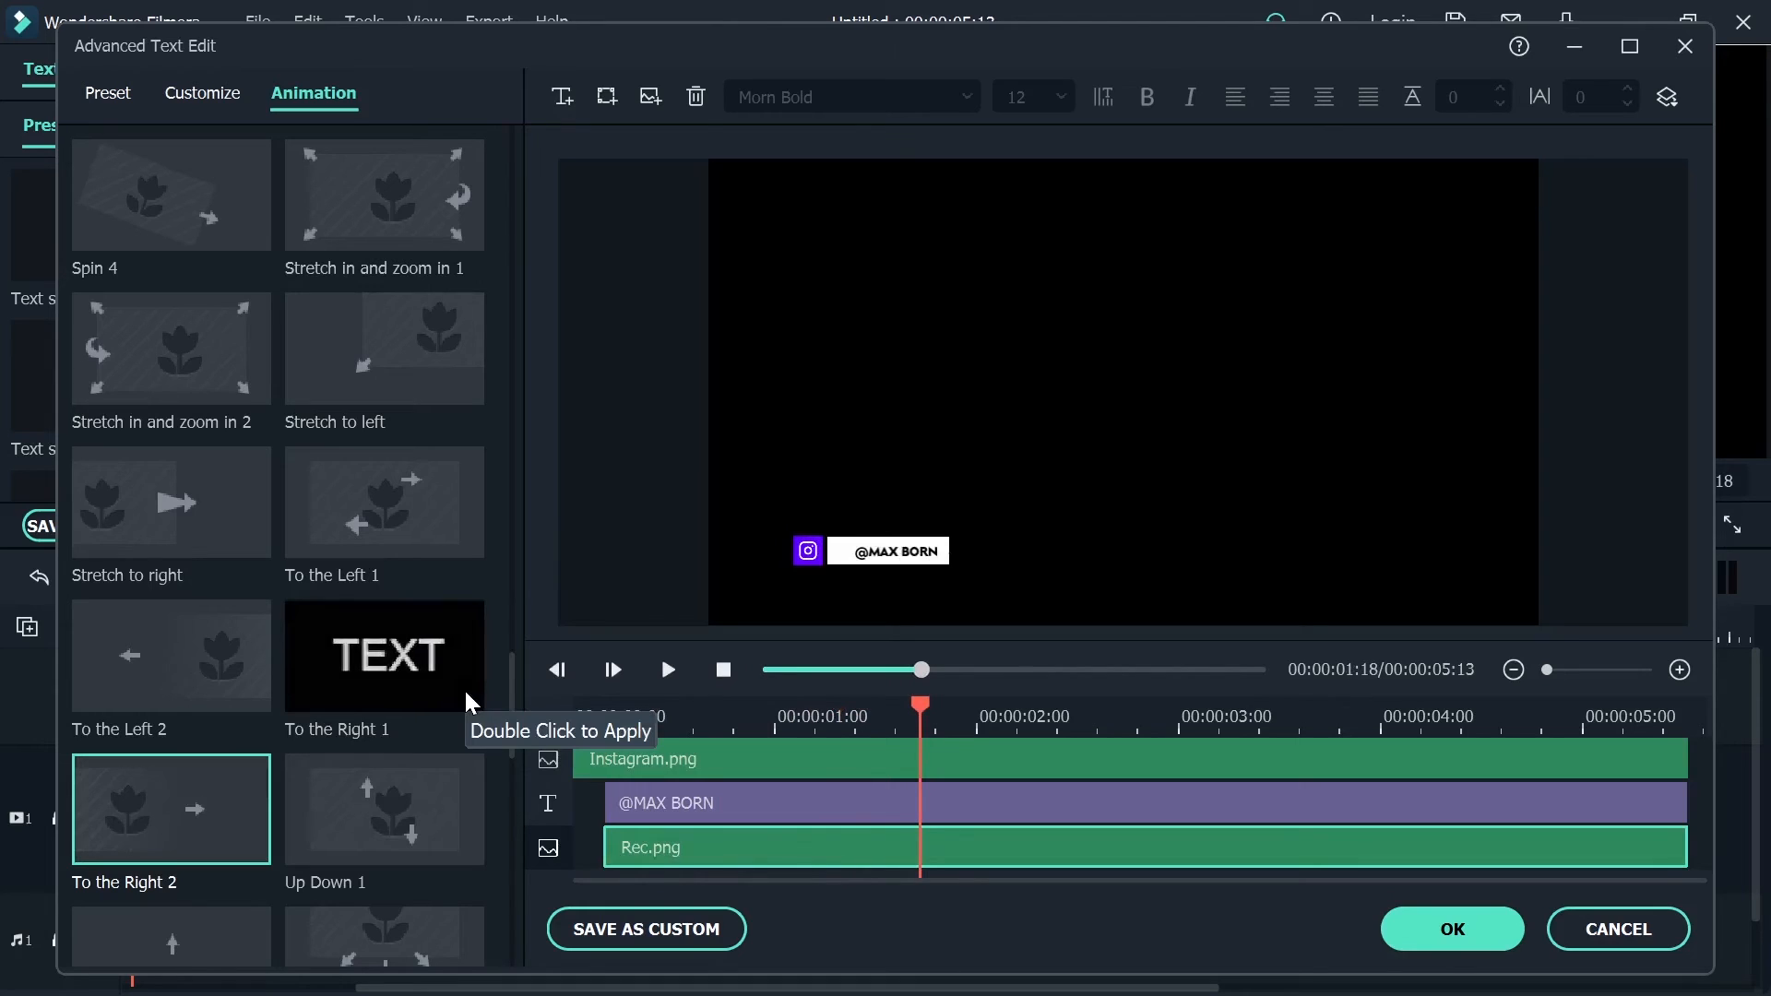
drag(607, 846, 542, 856)
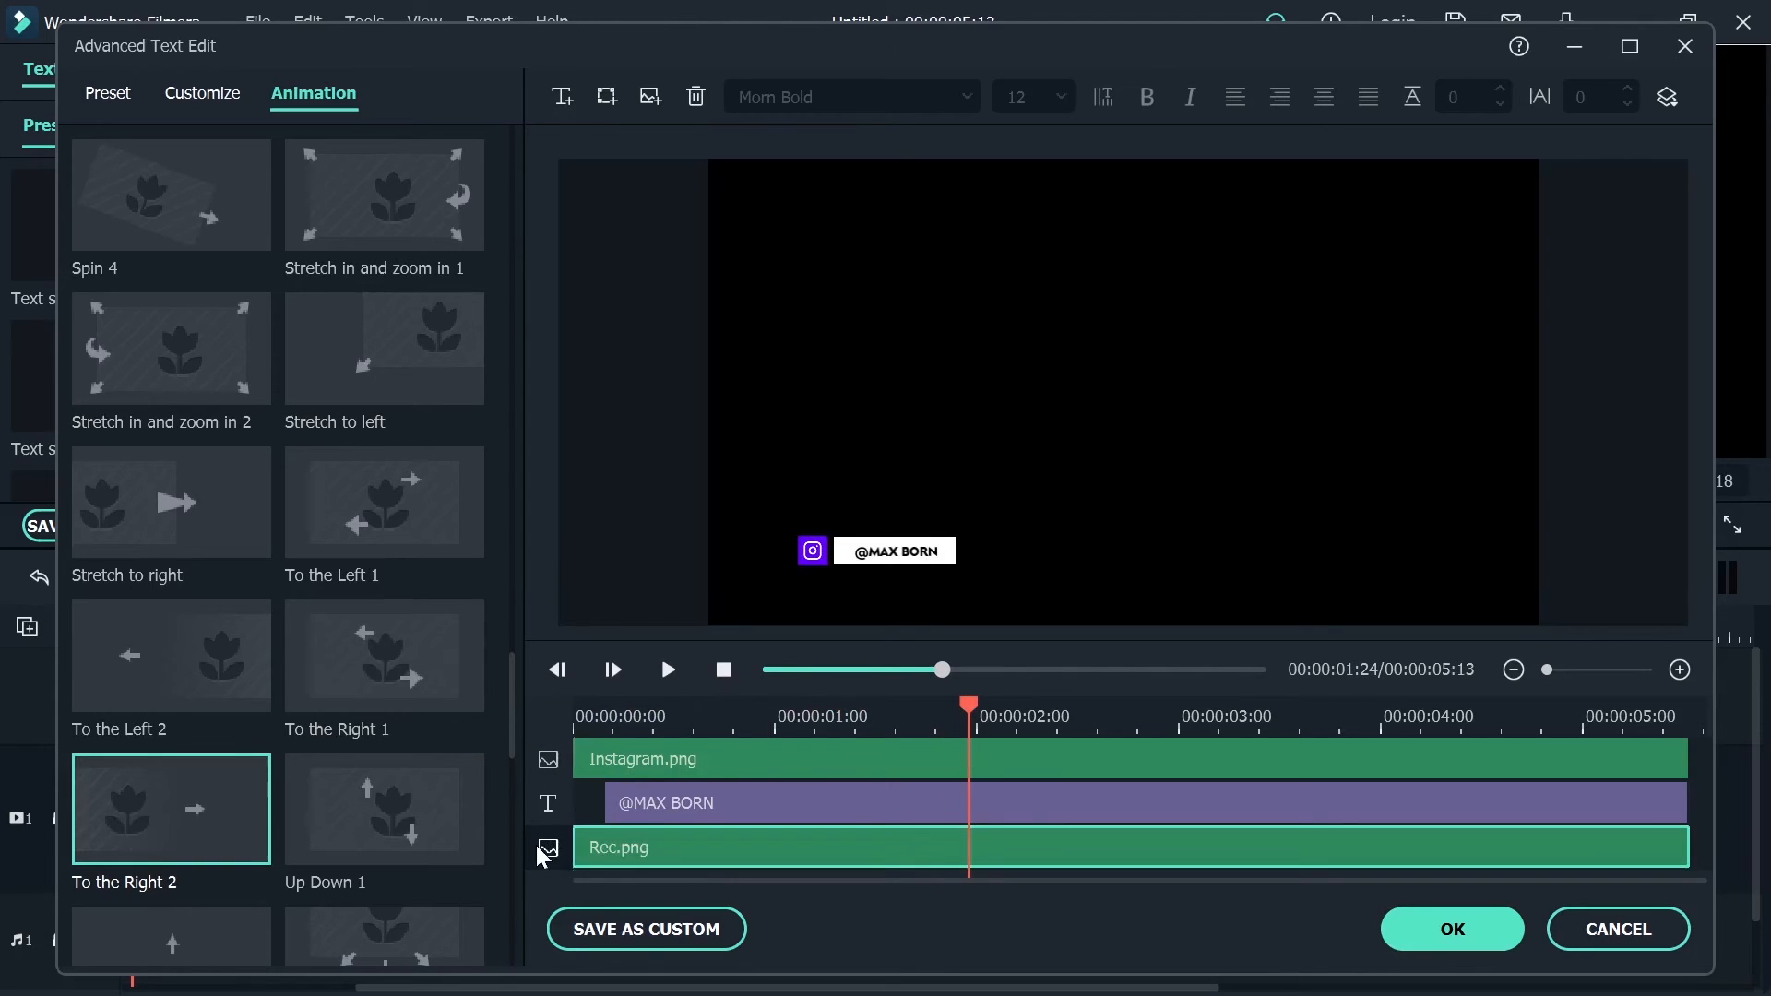
Play the title from its start to check how the icon and white rectangle slide in together
drag(981, 706, 456, 706)
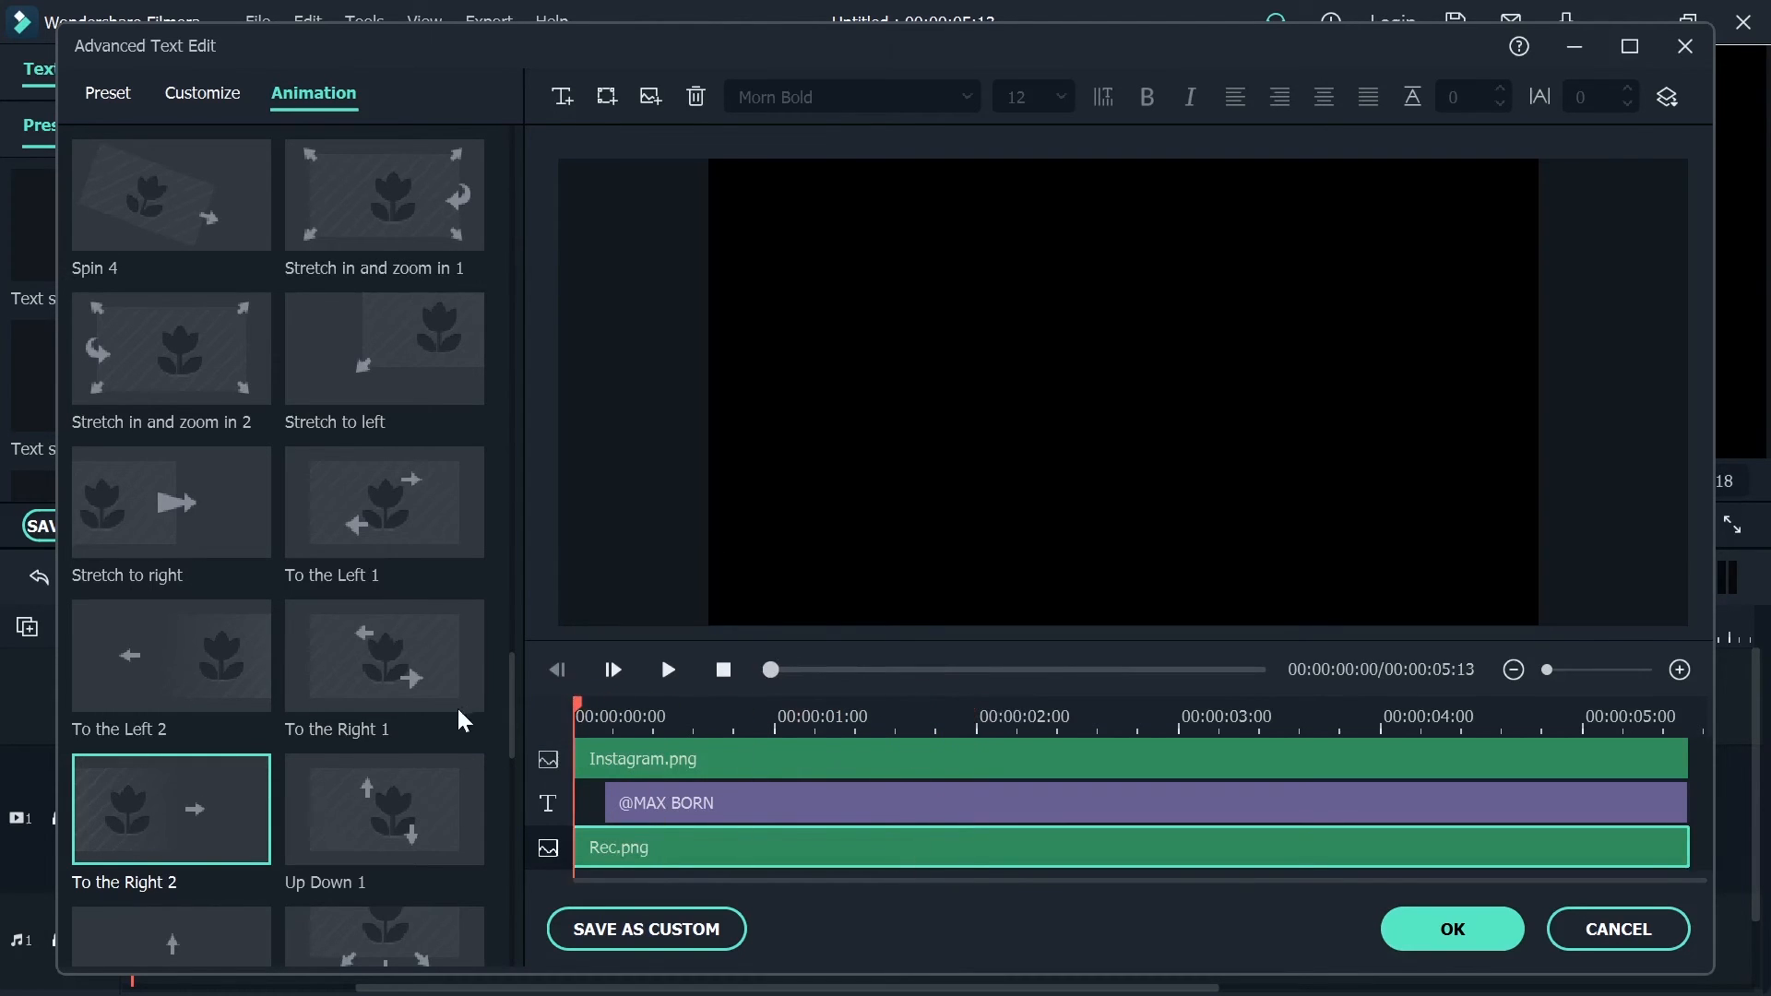
key(space)
key(space)
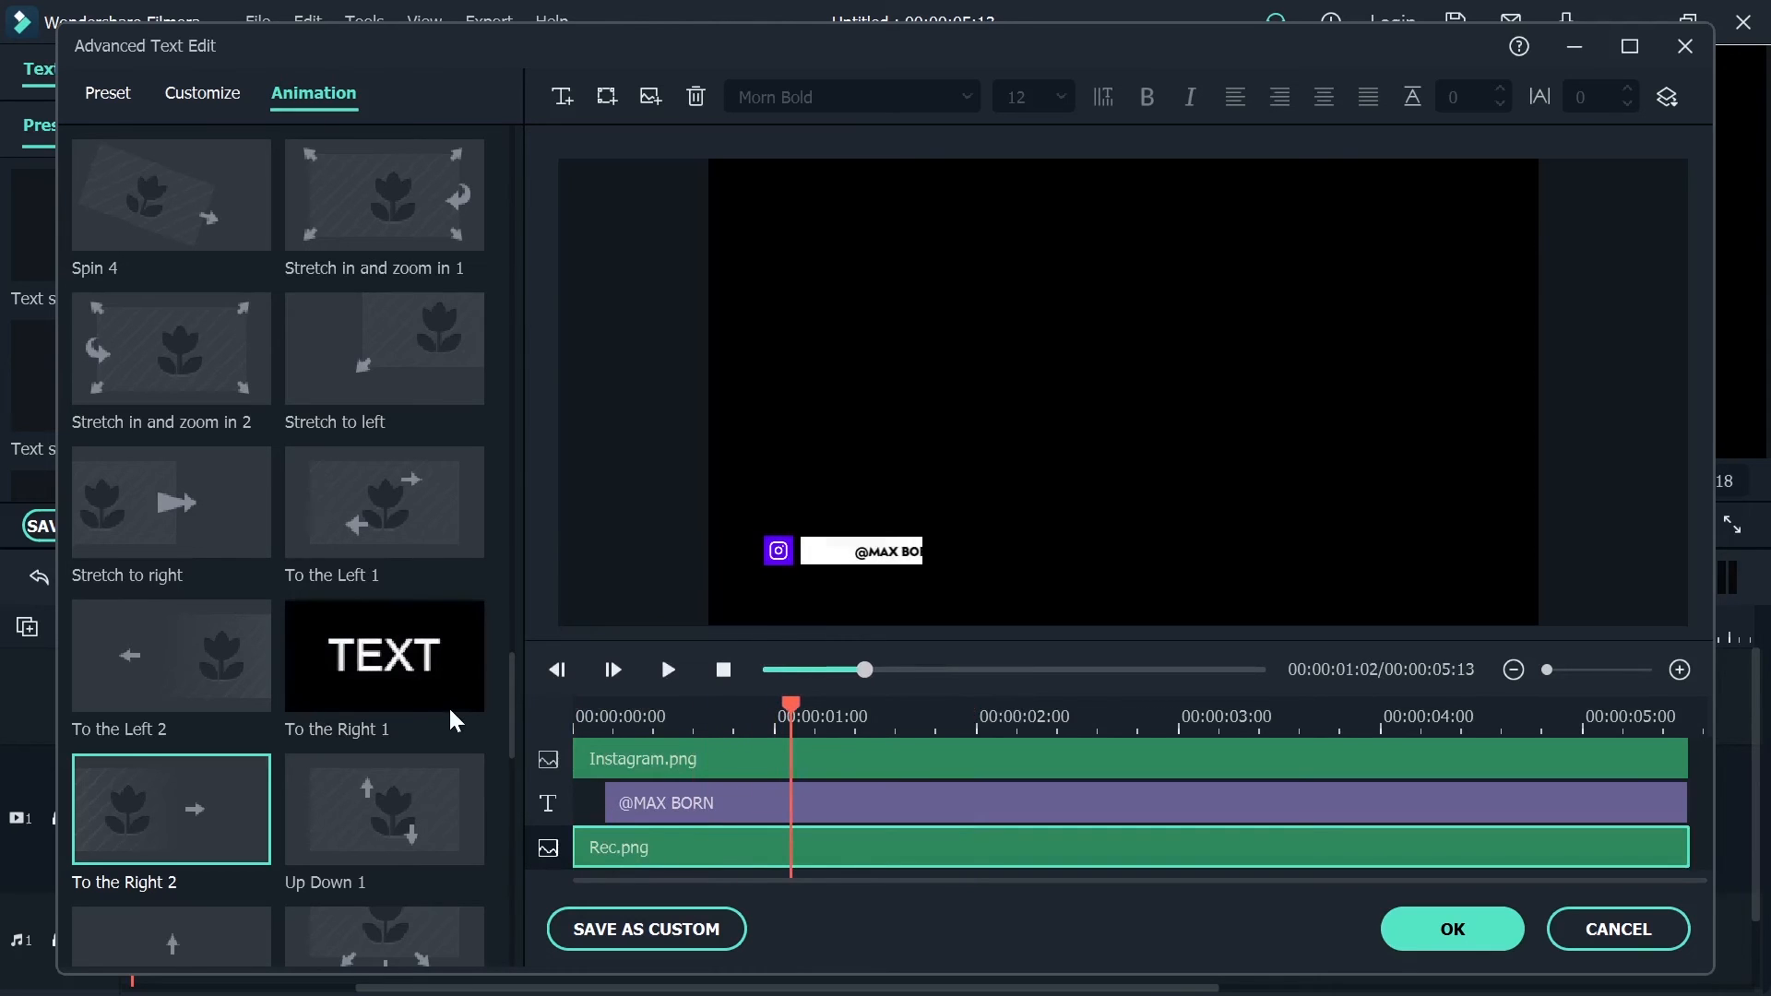
key(space)
key(space)
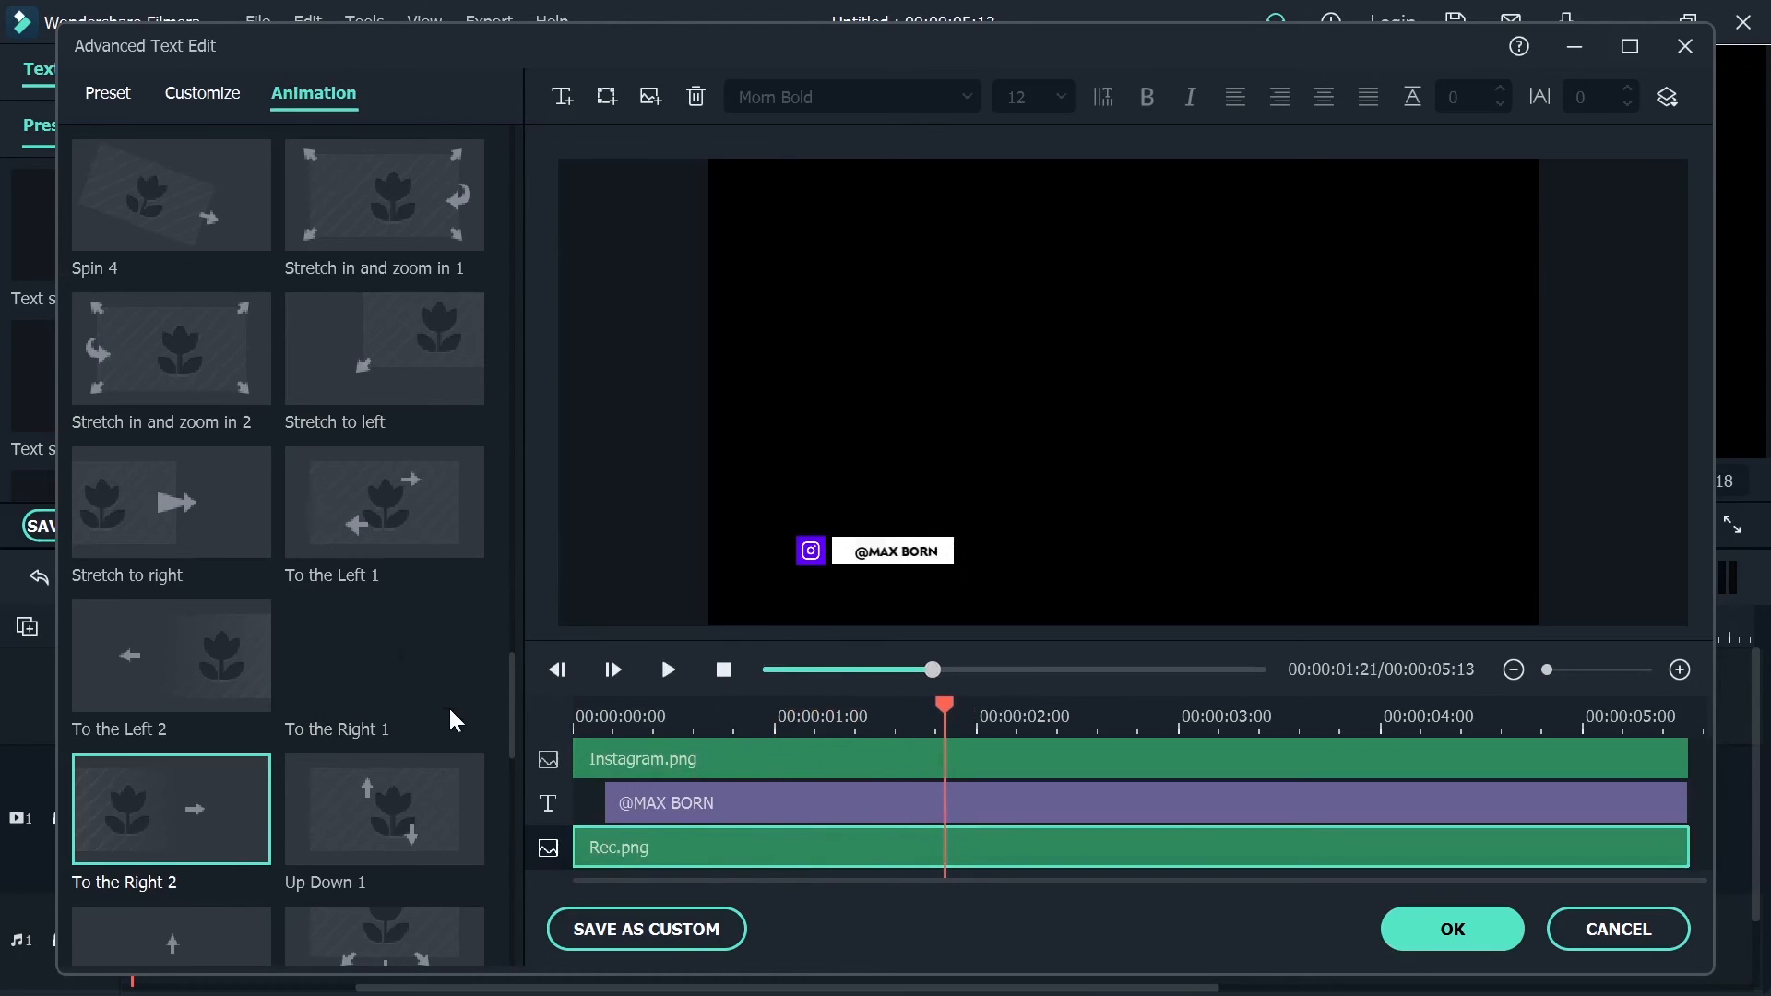
Try the String Blur animation on the handle text layer, then apply Random instead and preview it
click(801, 803)
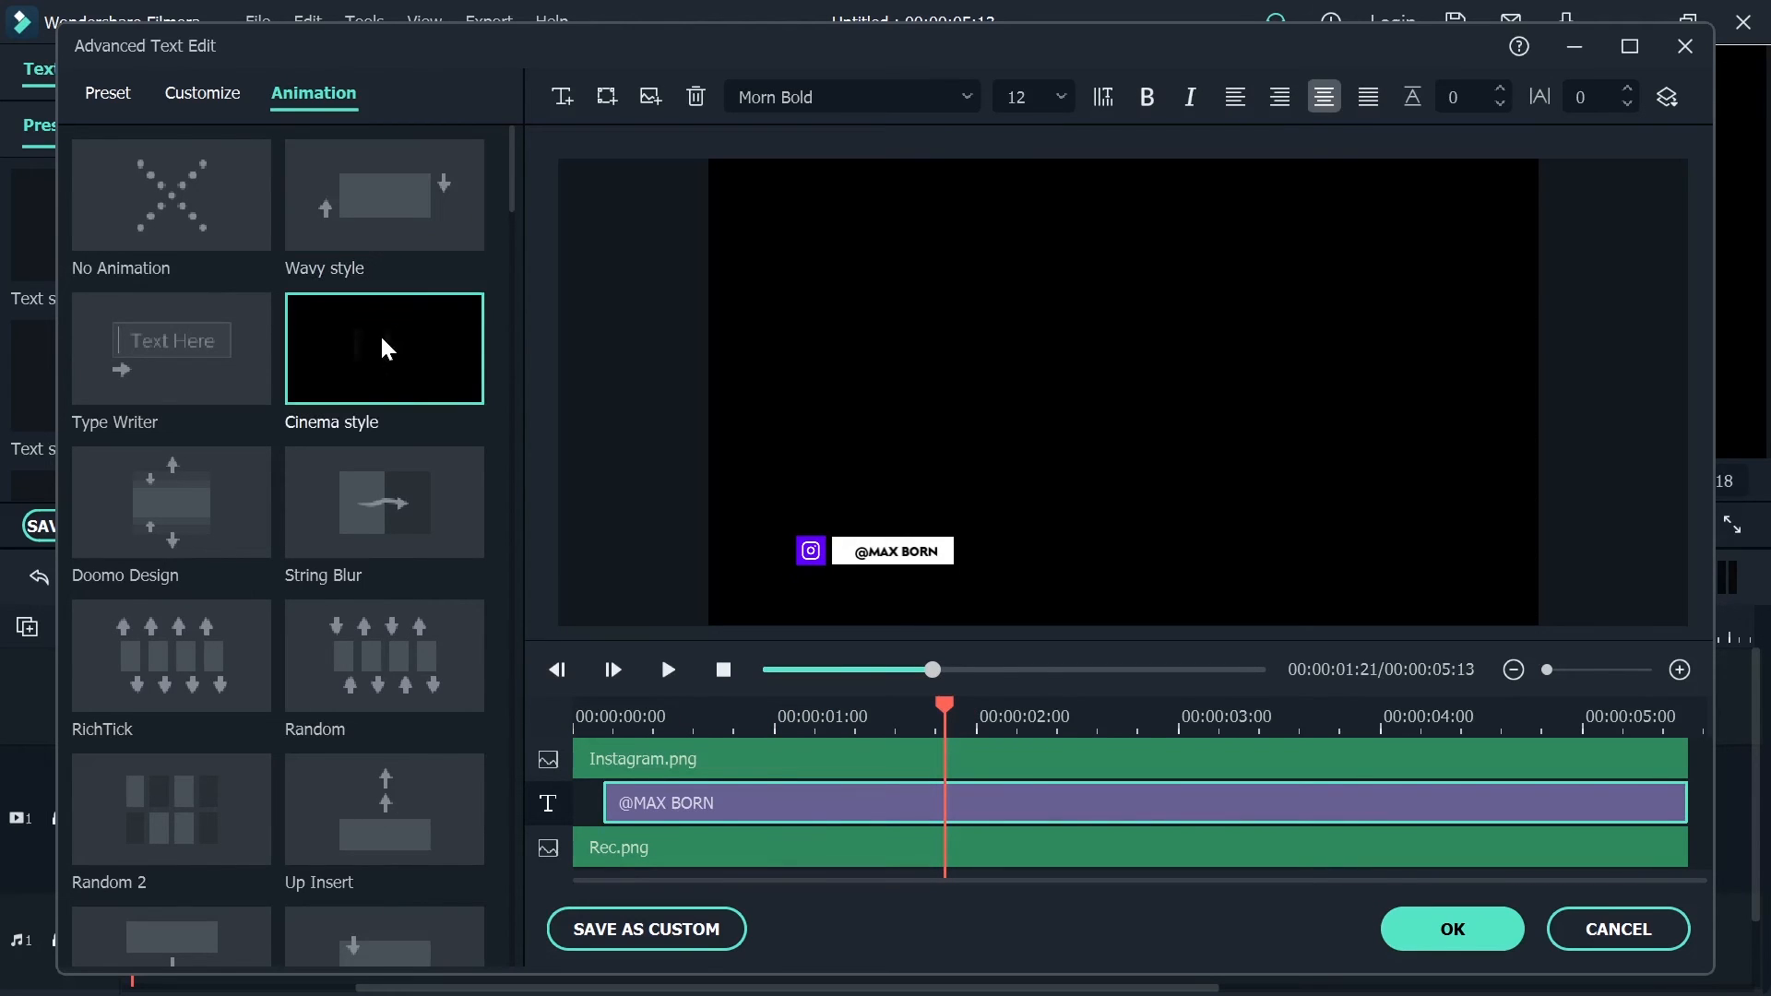
click(362, 513)
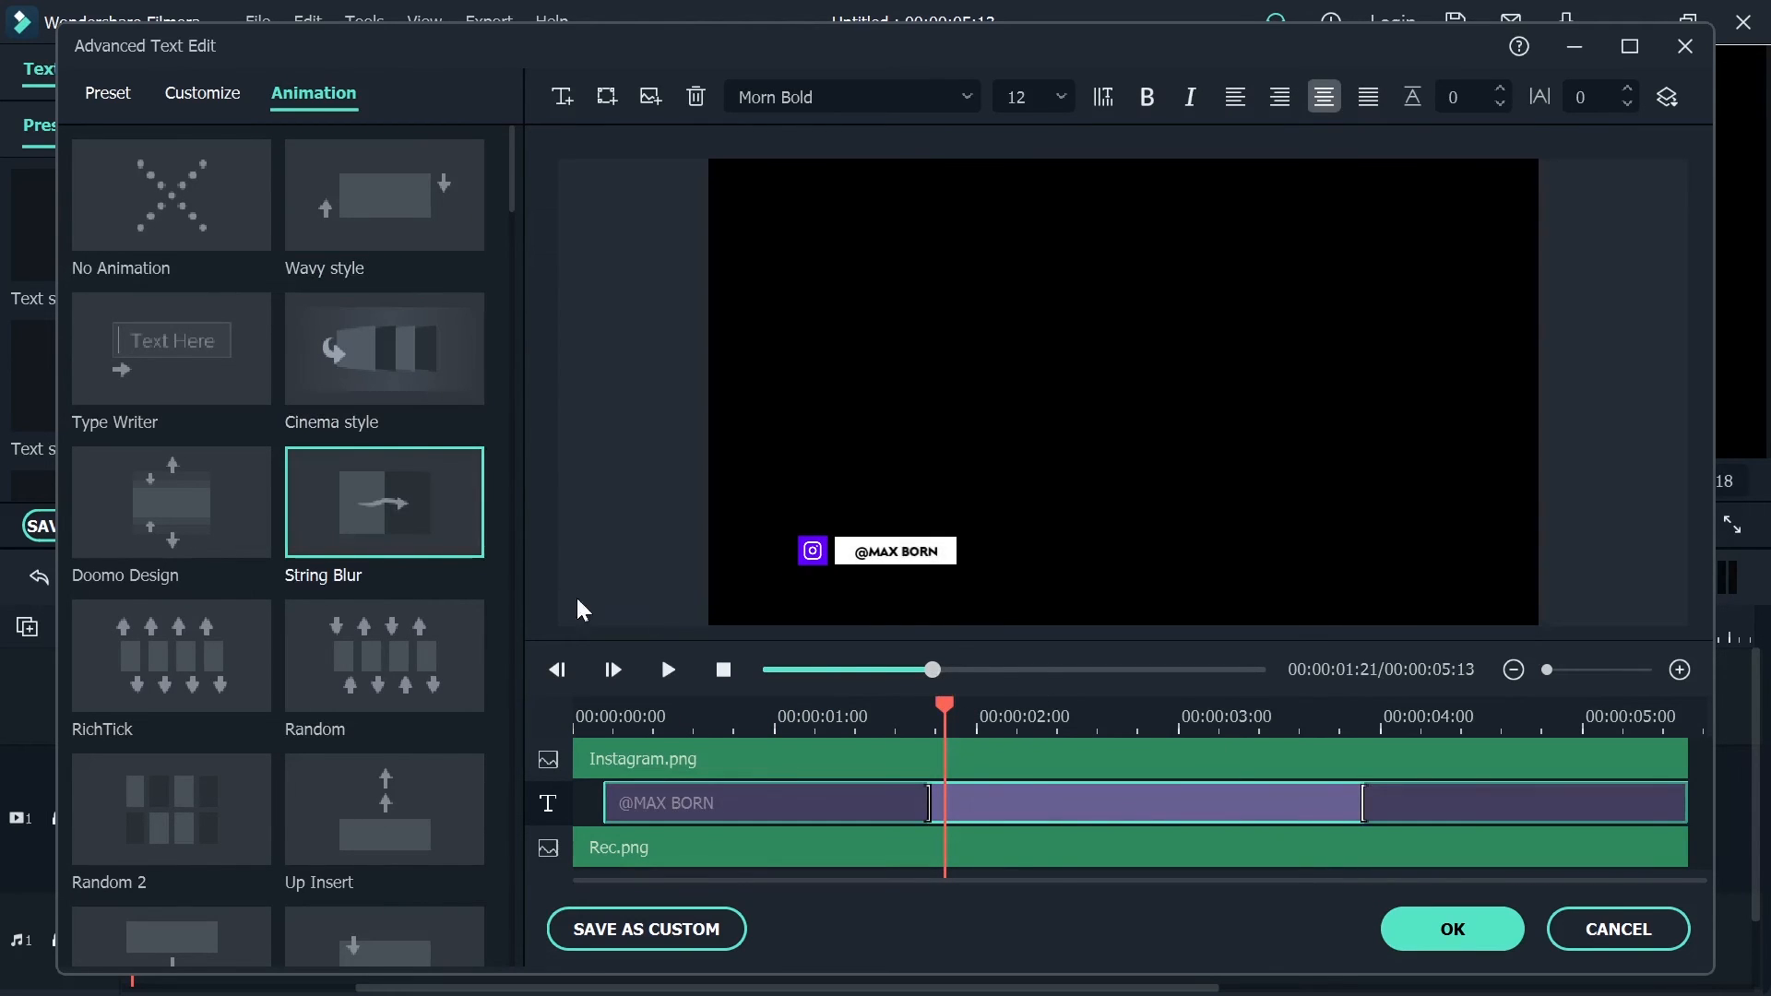
click(444, 627)
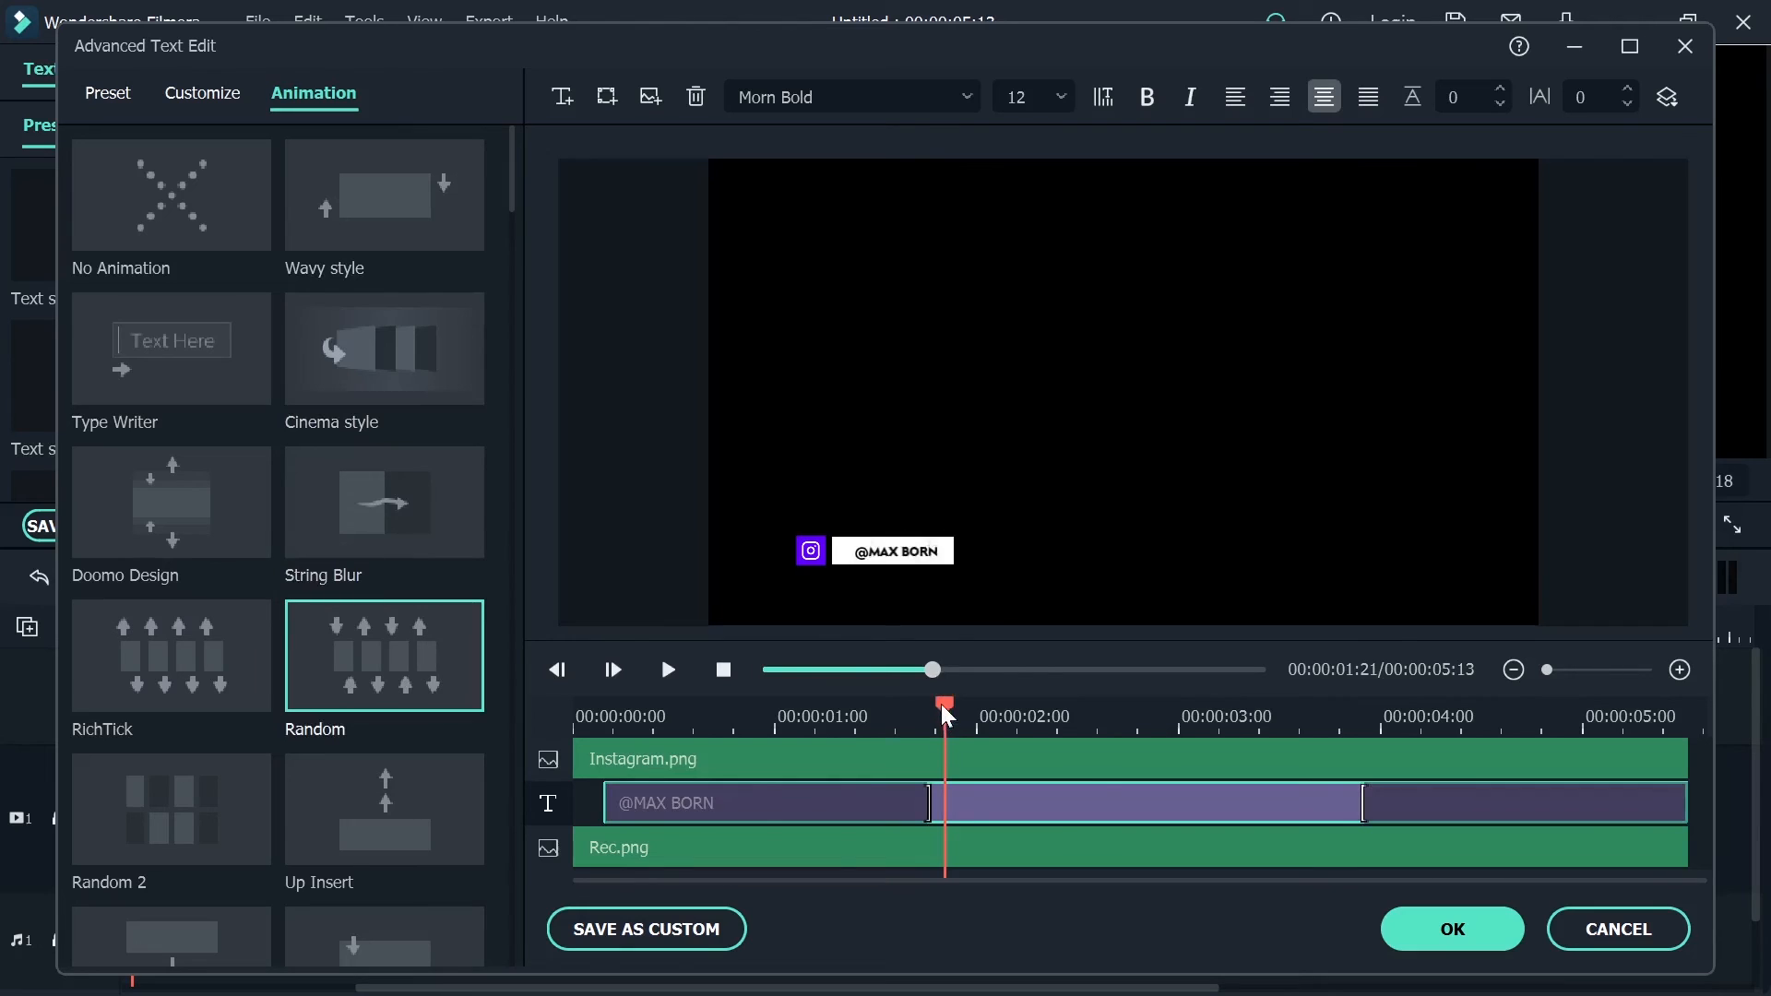
click(435, 685)
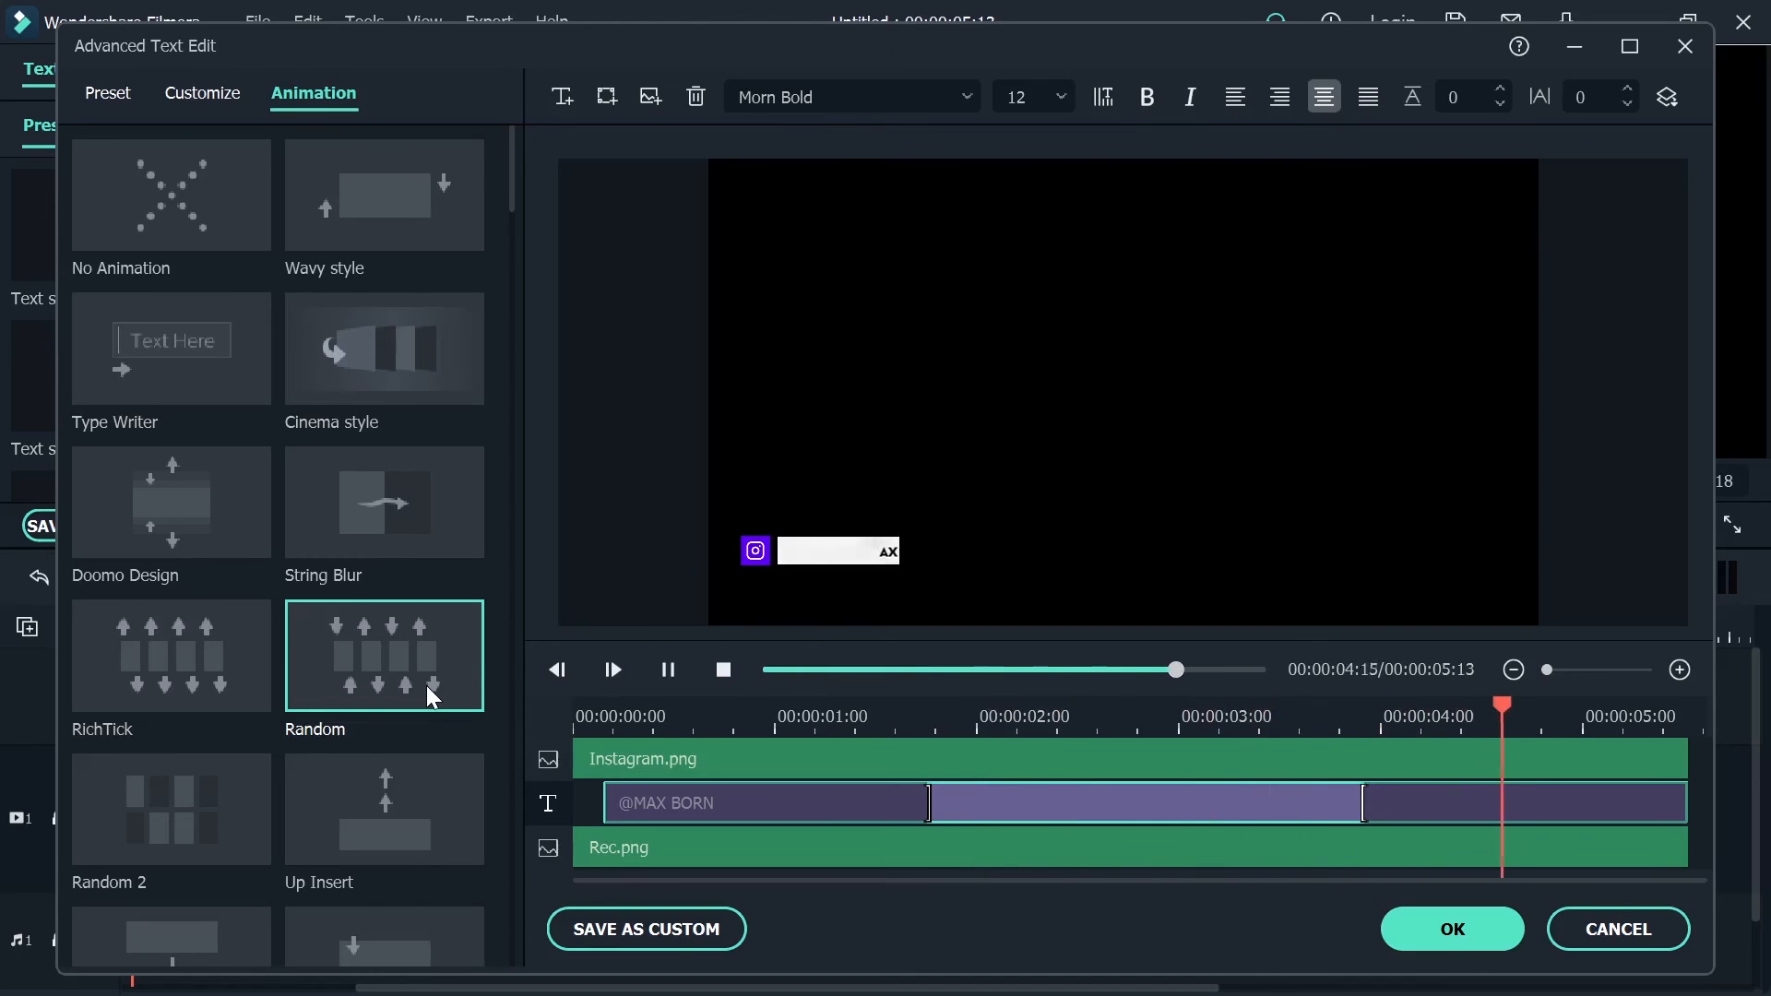
click(469, 693)
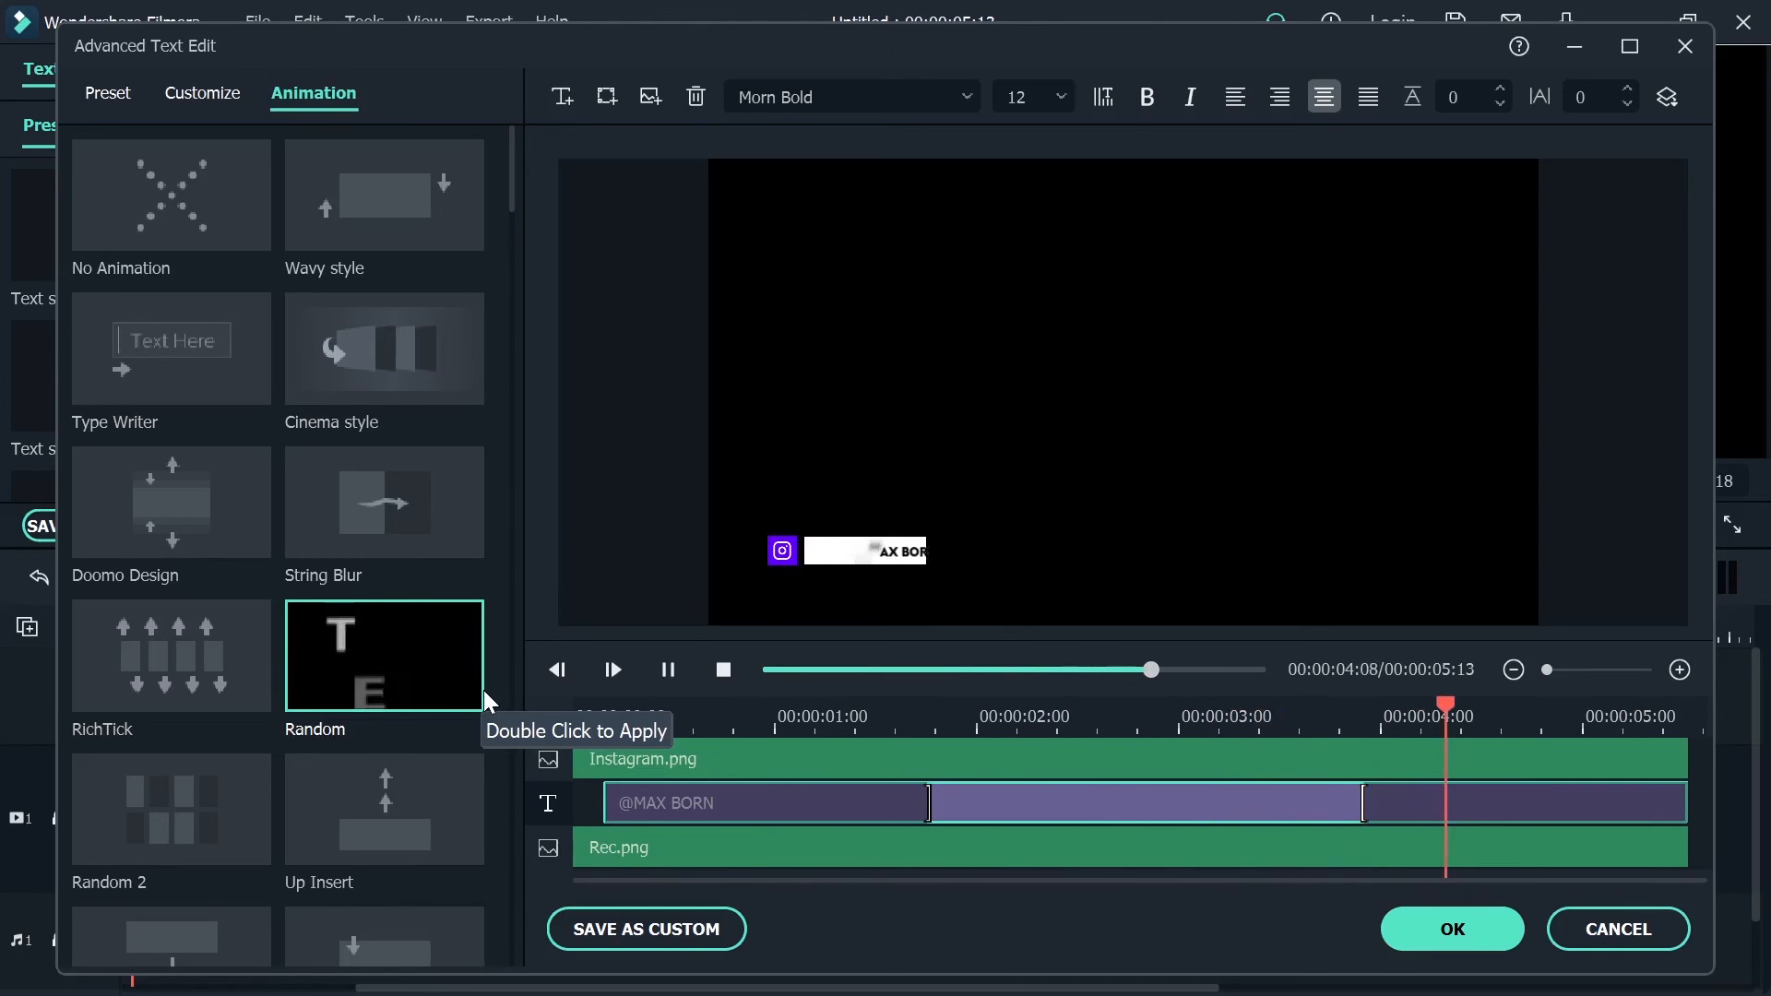
Accept the advanced text edits and close the title's settings
click(1491, 926)
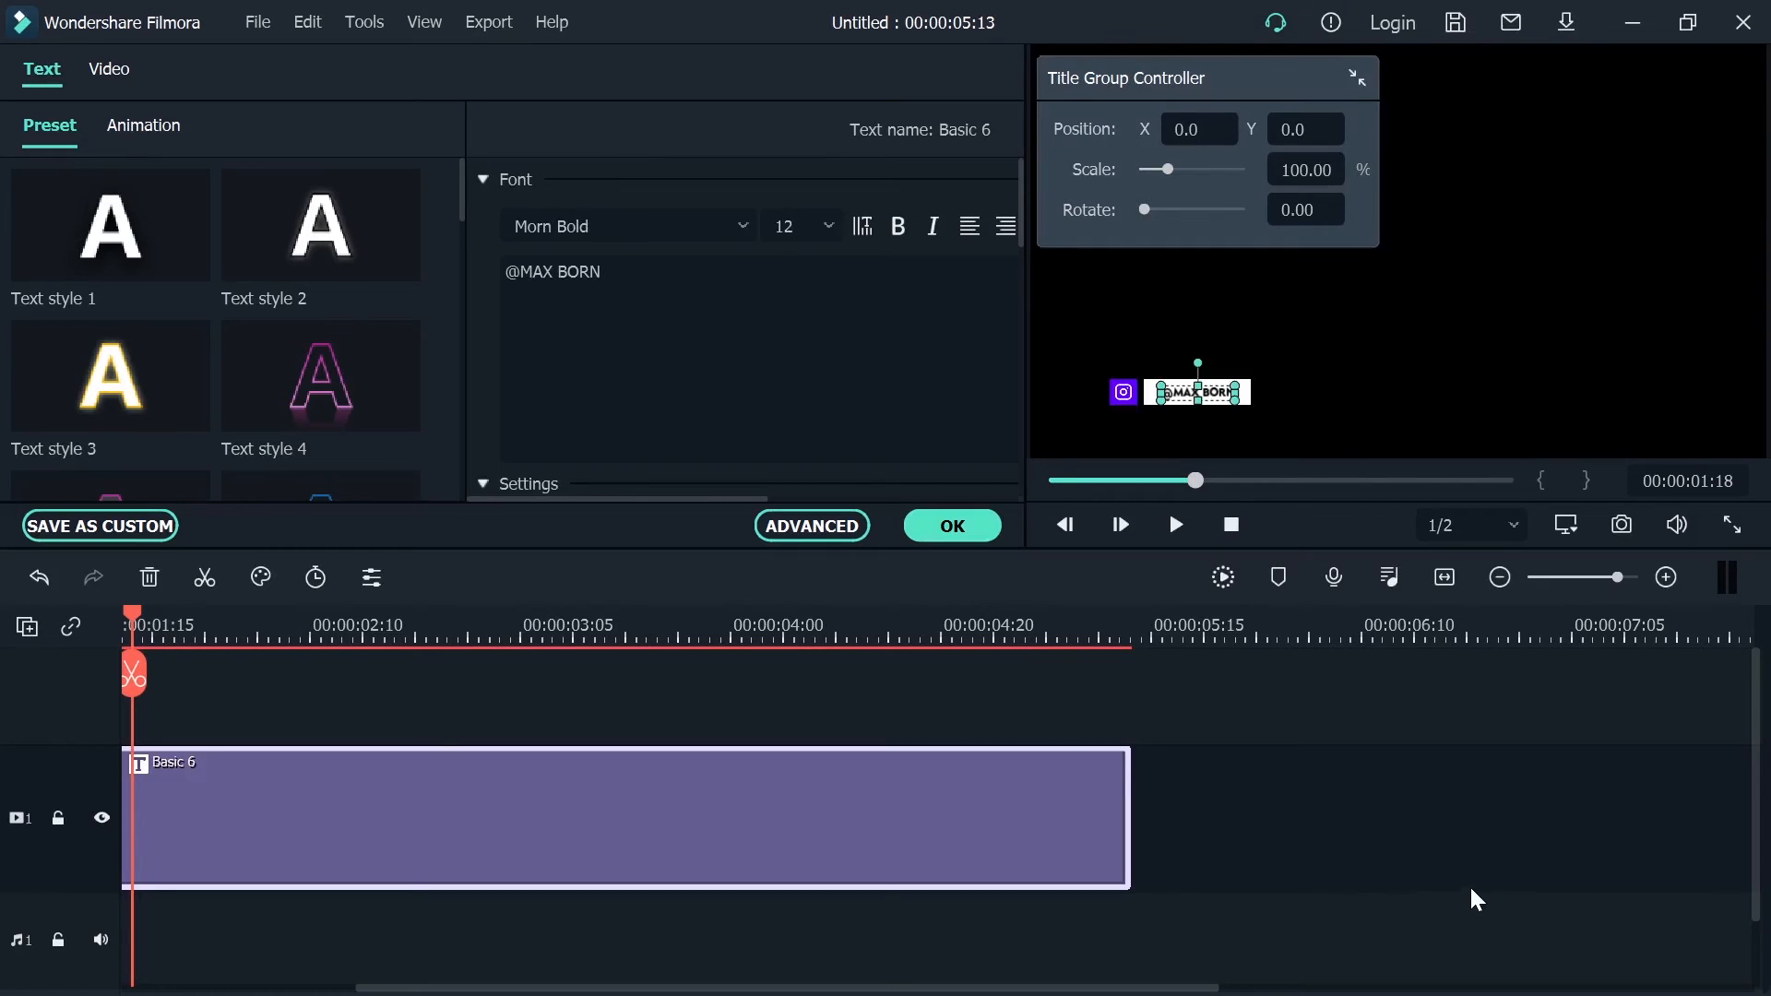
click(1393, 834)
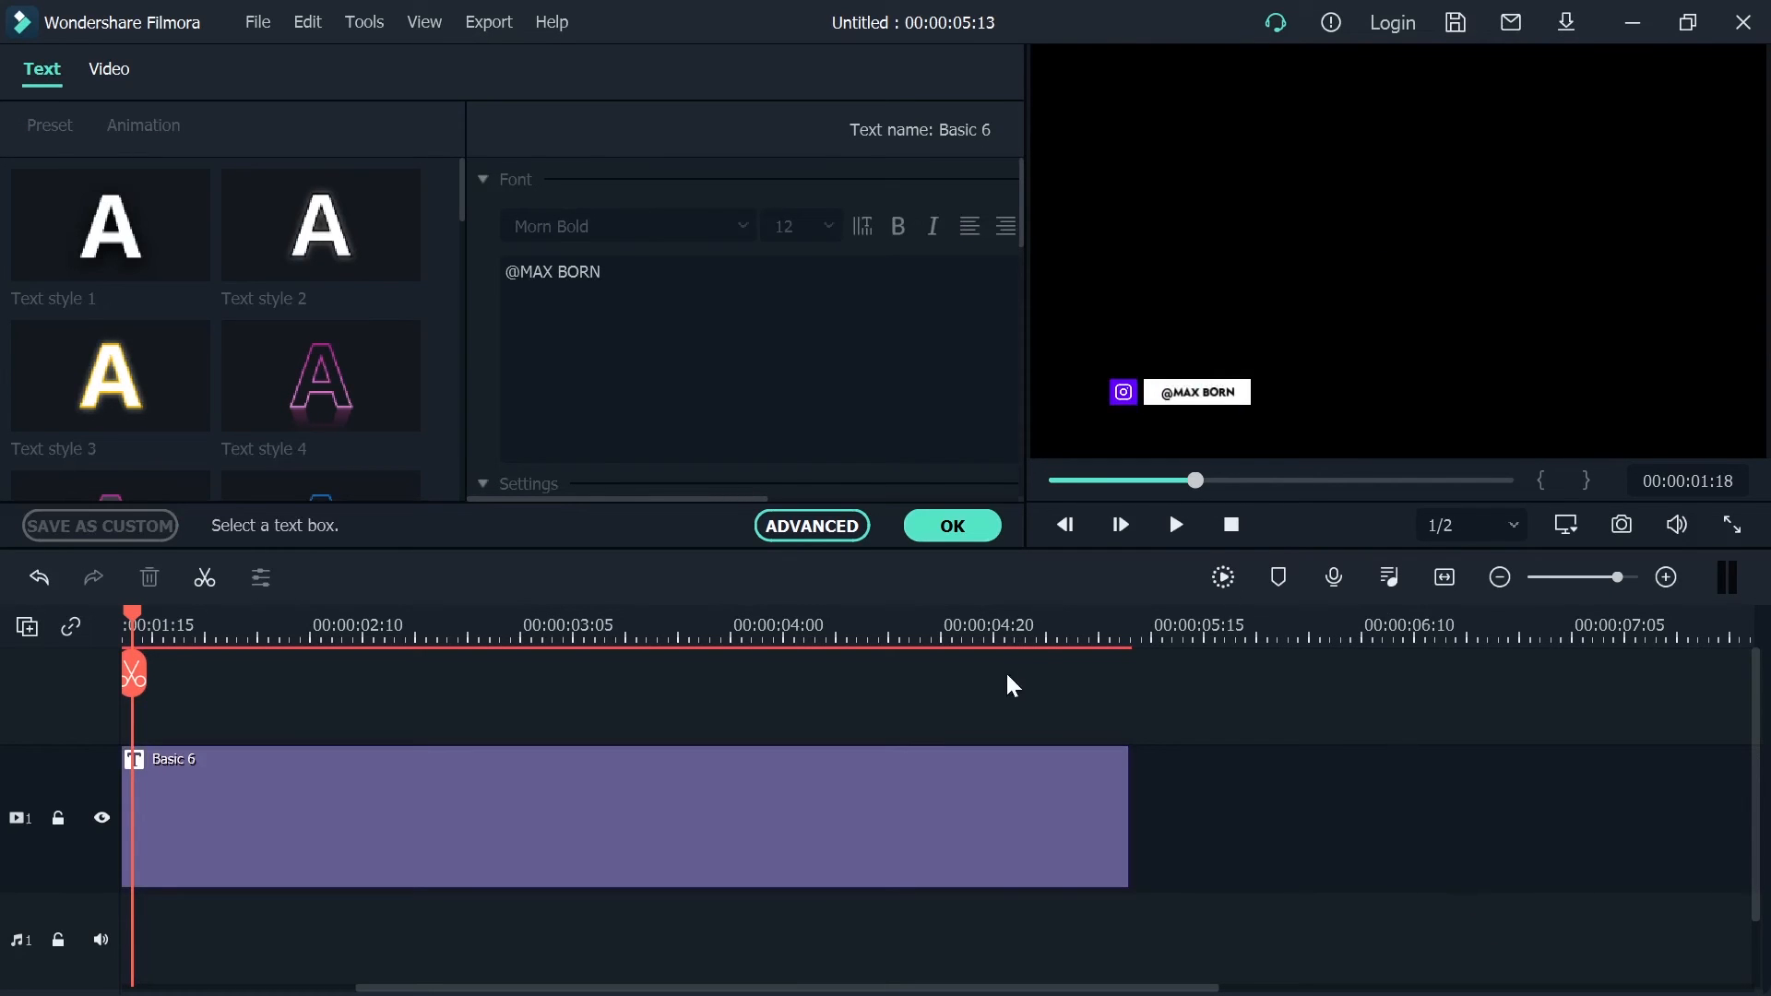
click(950, 524)
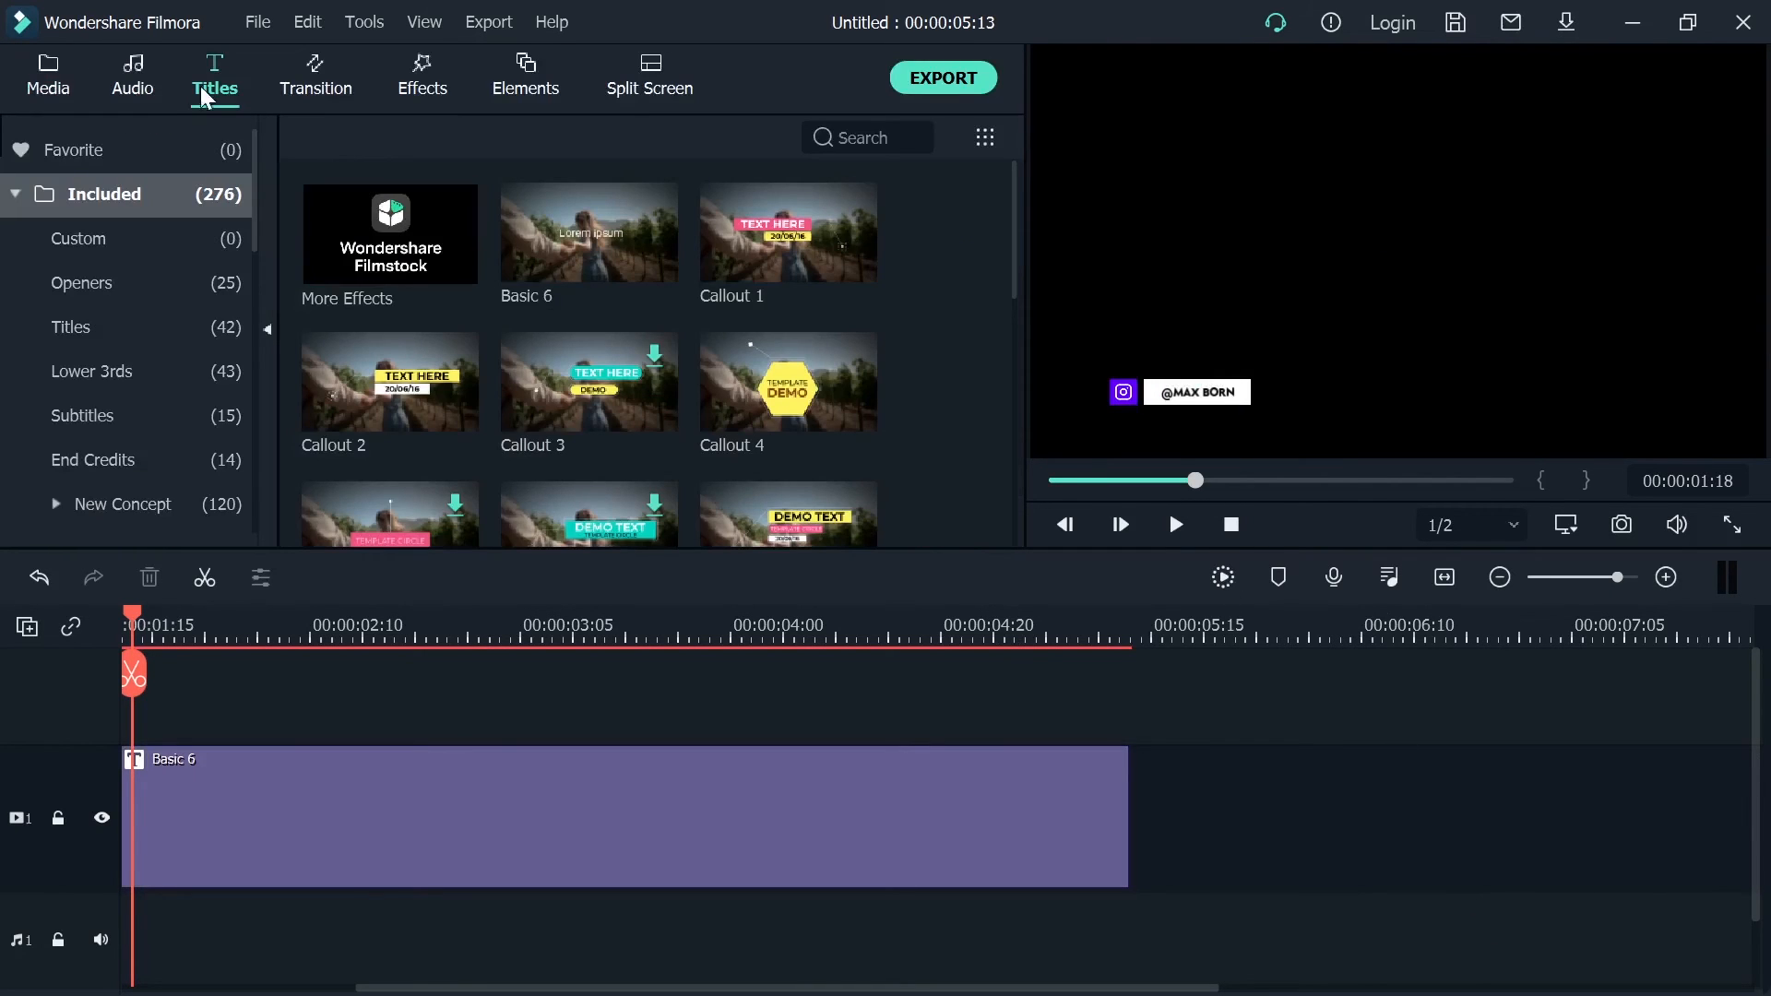
Add the sample videos Travel 01, Travel 02 and Travel 03 in sequence on a track beneath the title clip
click(74, 83)
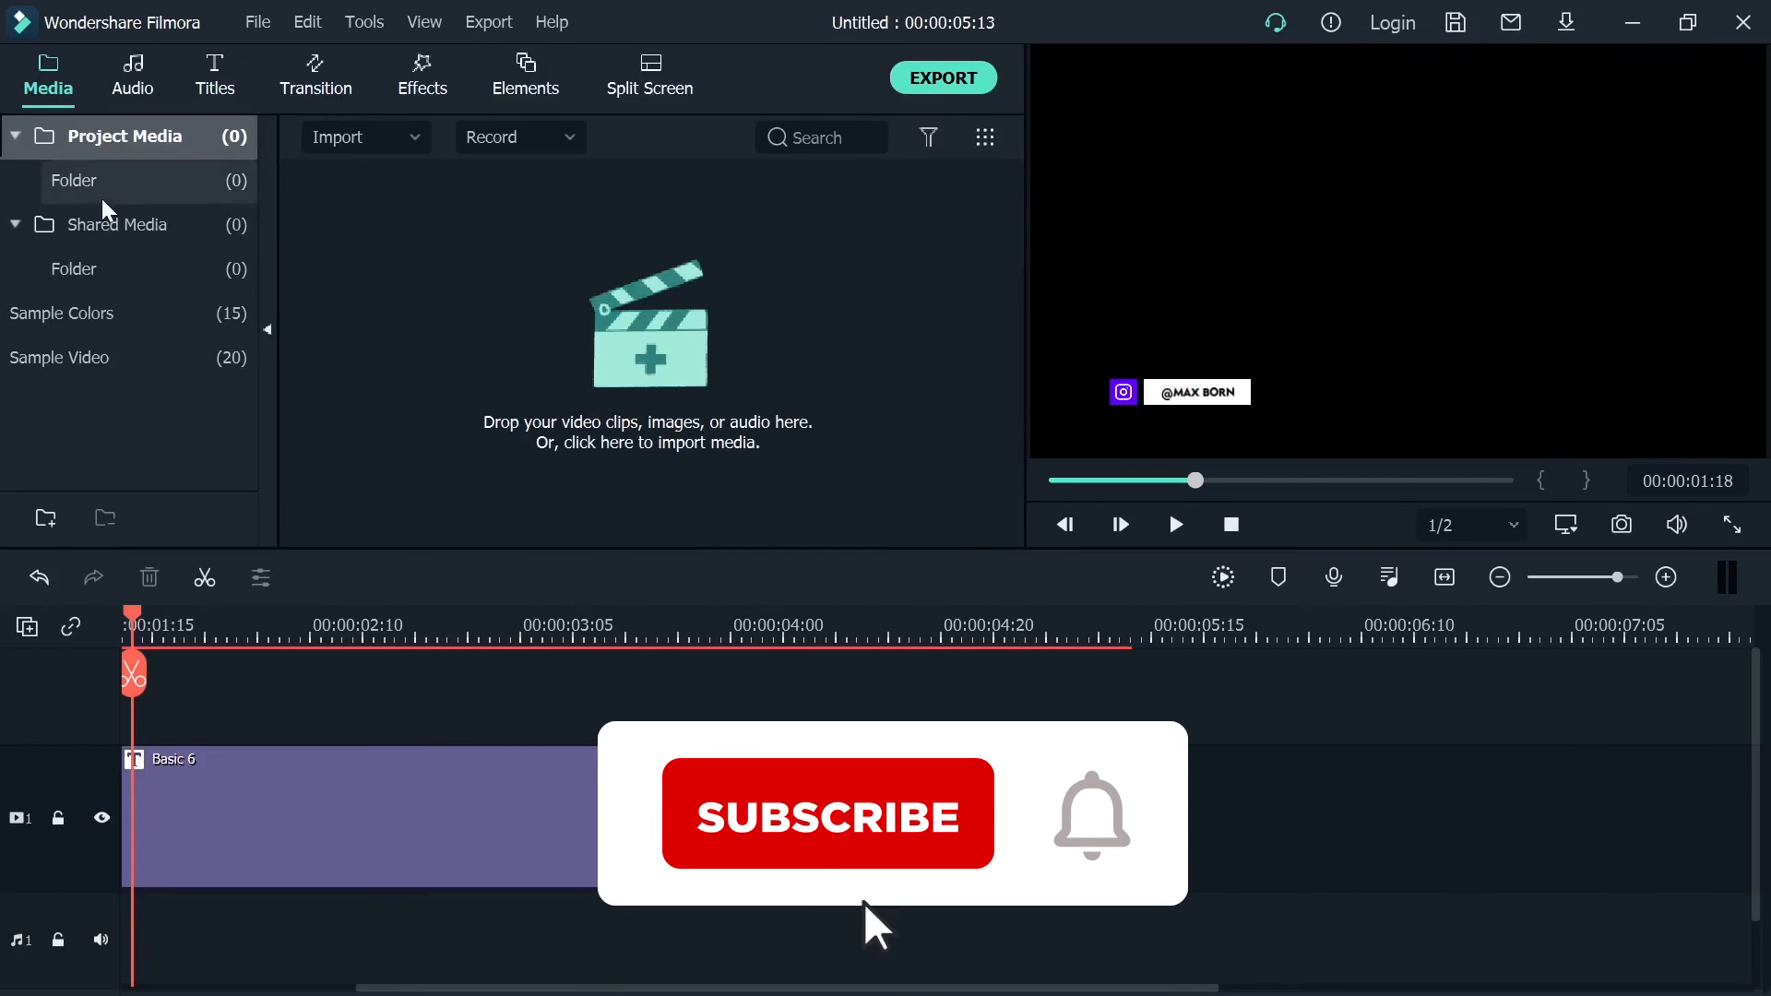
click(101, 351)
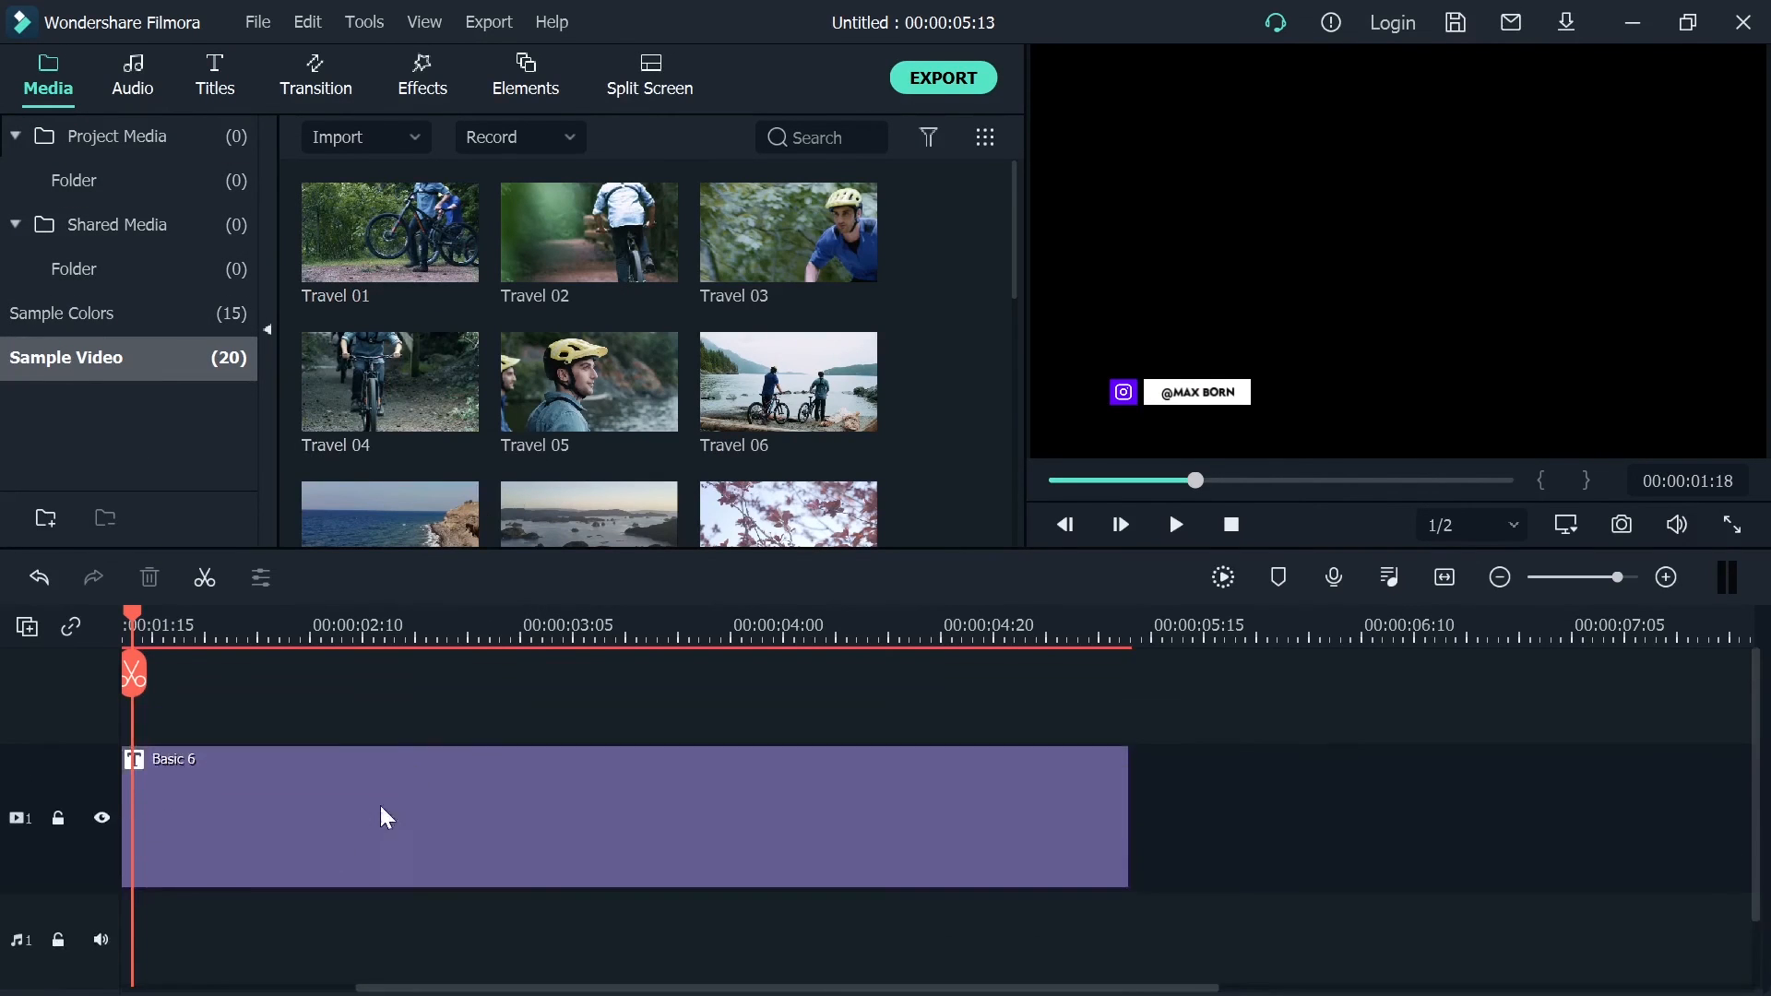
drag(389, 231, 209, 918)
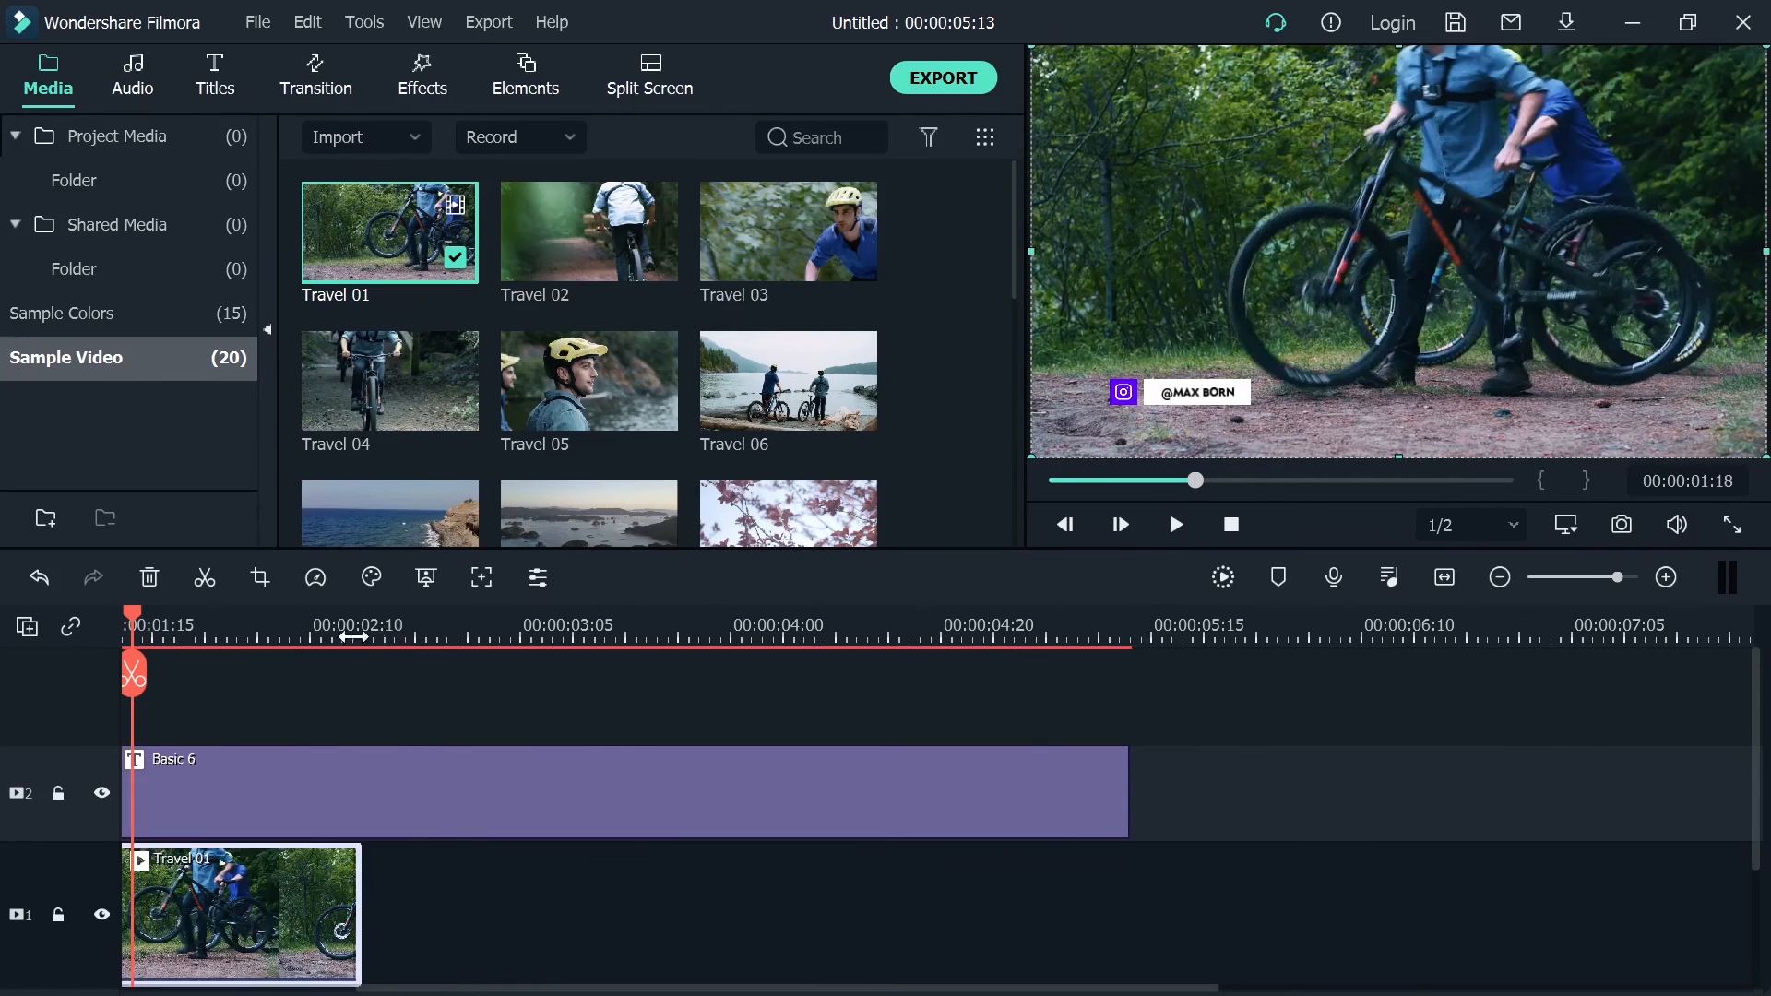
drag(565, 277, 318, 908)
drag(756, 259, 717, 886)
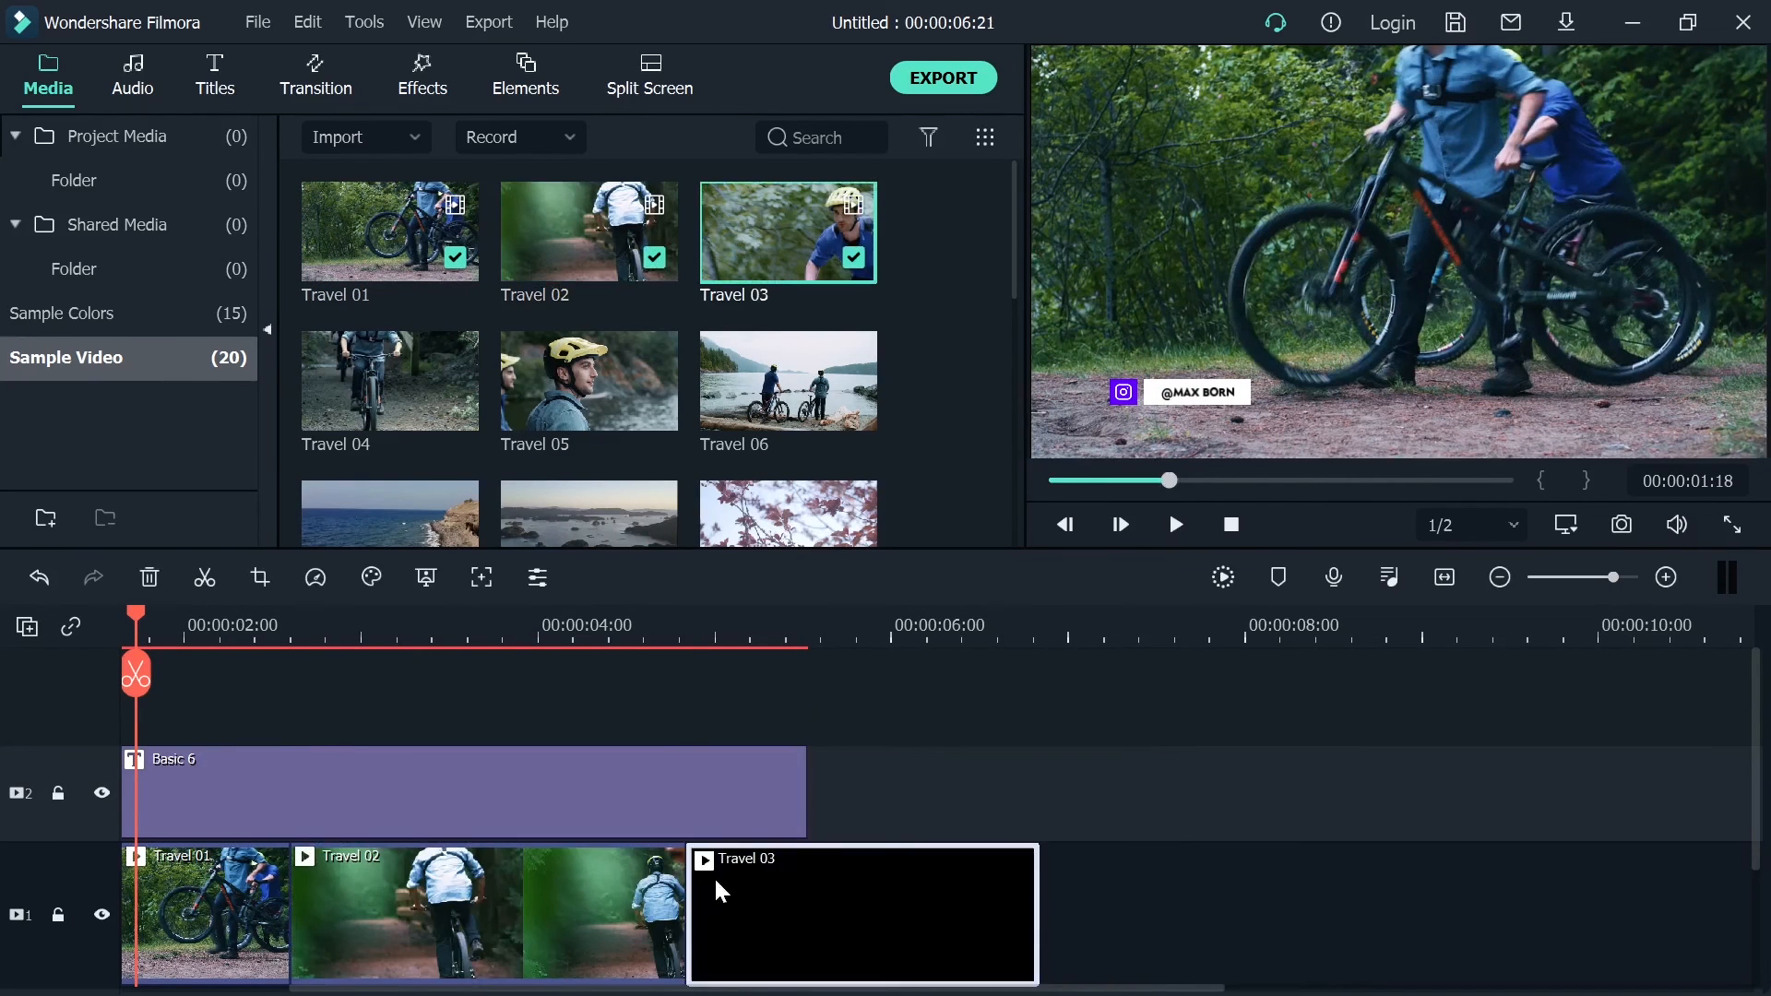
Move the title clip later so it starts shortly after Travel 01 begins, and play the sequence
drag(392, 801, 699, 806)
scroll(558, 832, right, 10)
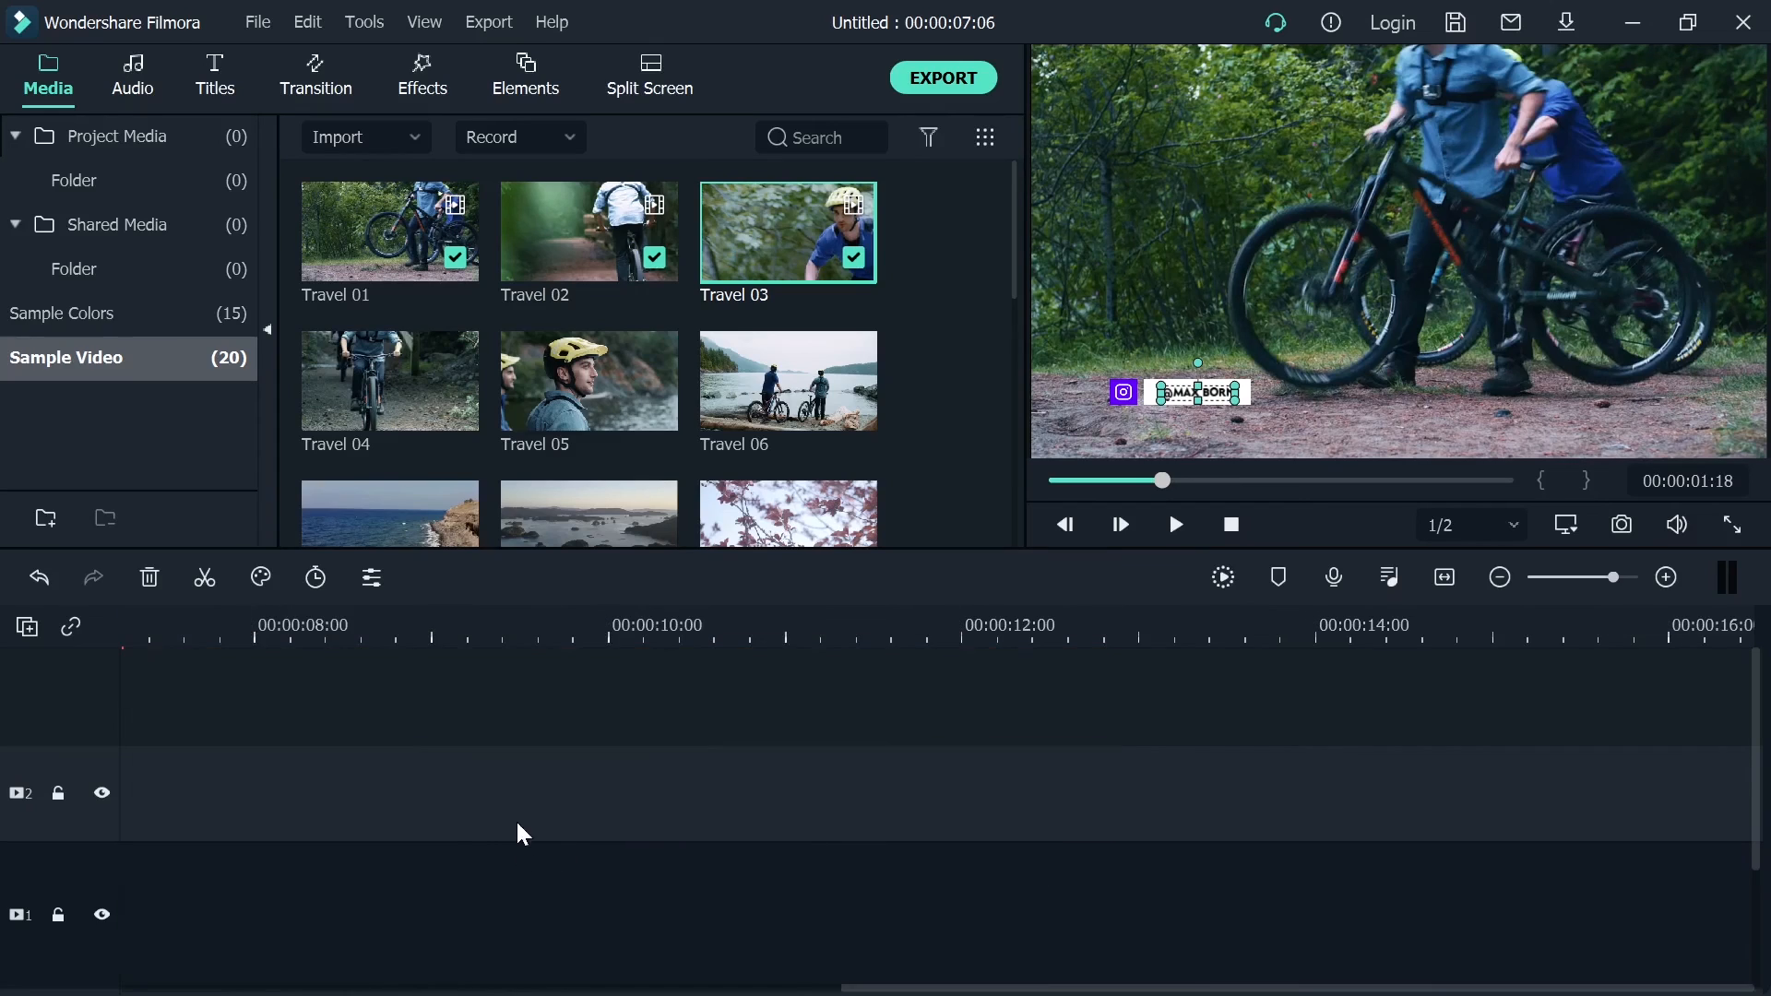
drag(867, 988, 143, 986)
click(1177, 524)
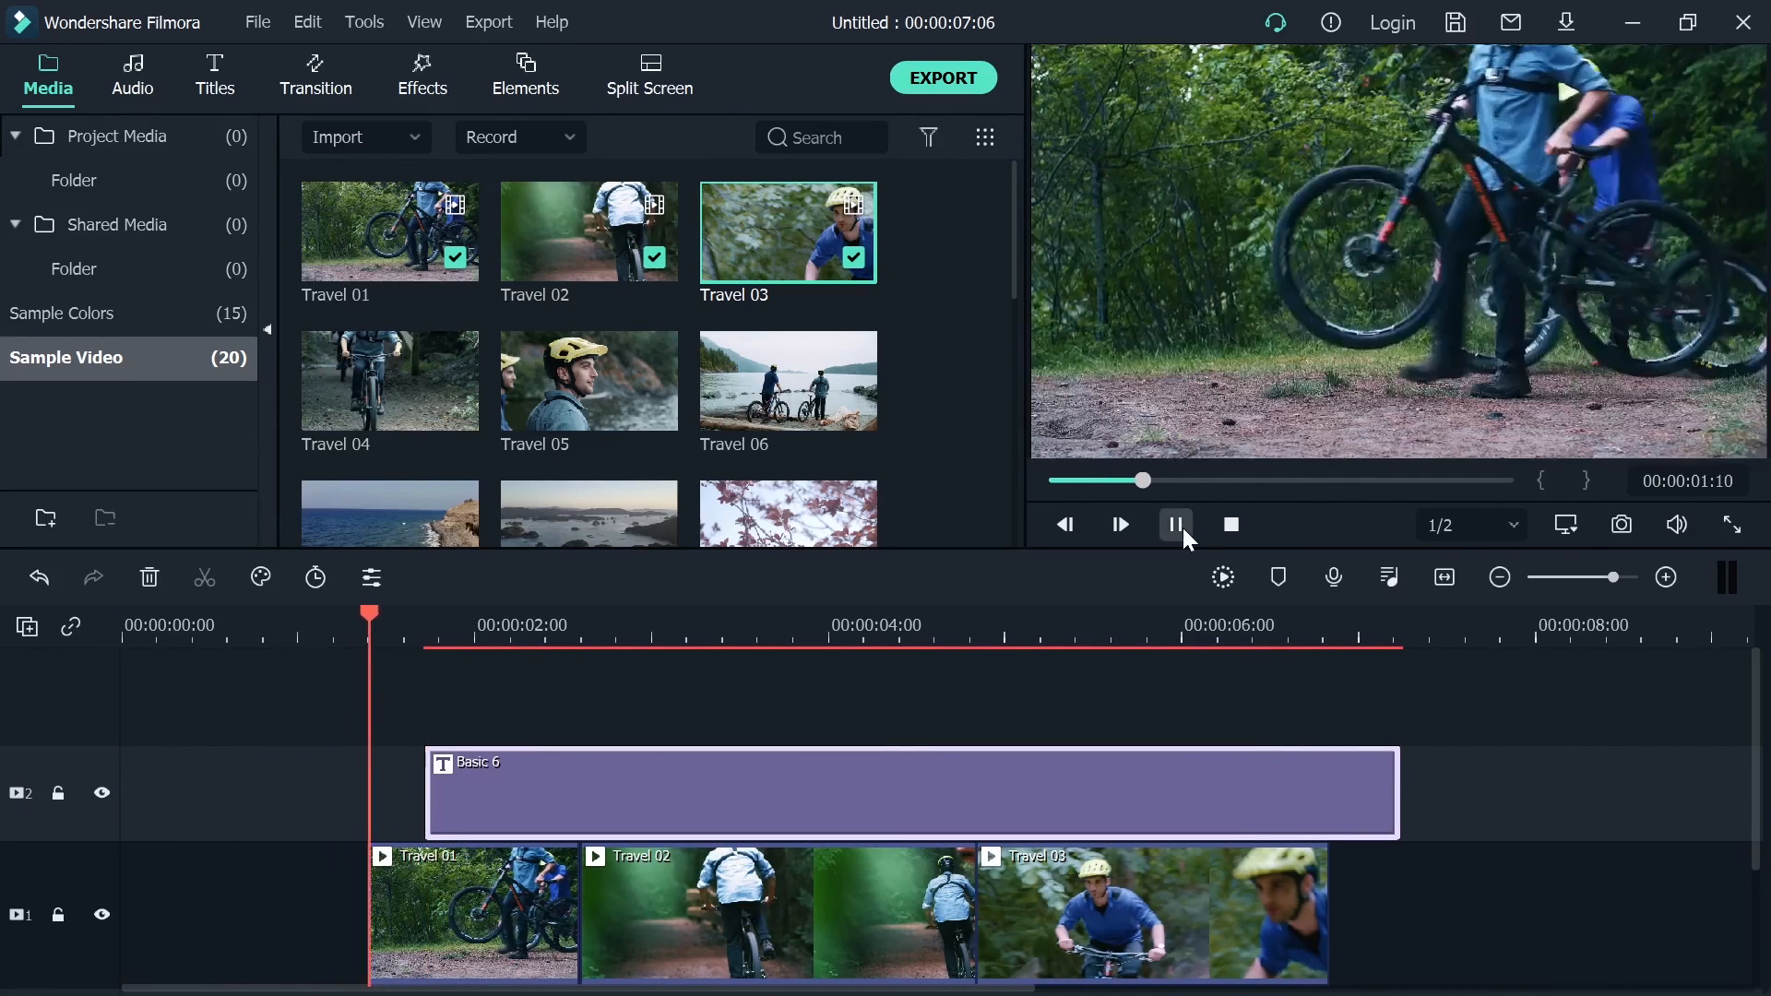